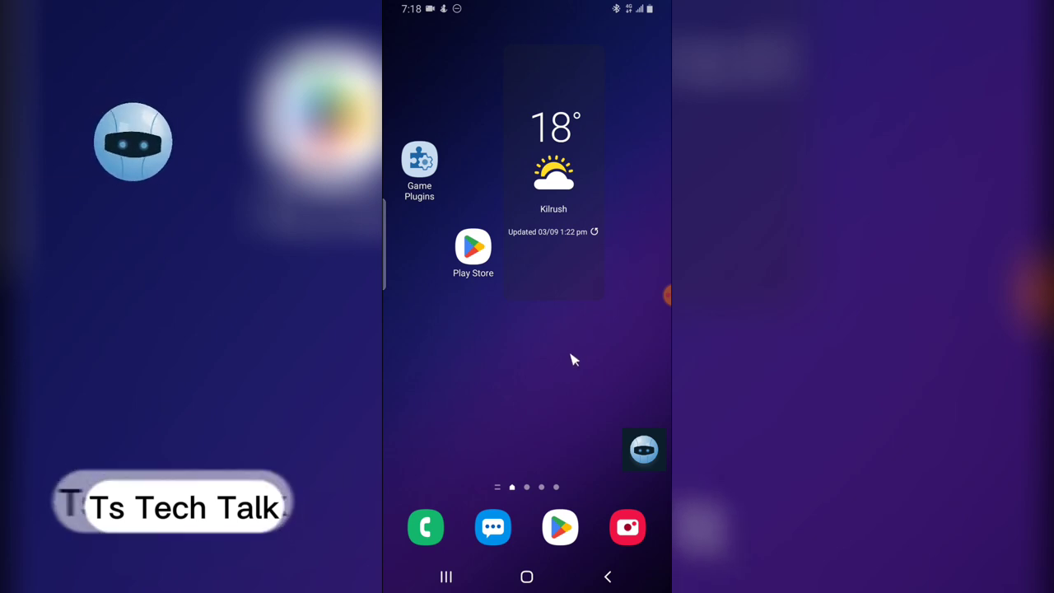
Step: Open the Play Store and search for "virtual android app" using the recent search
left_click(473, 247)
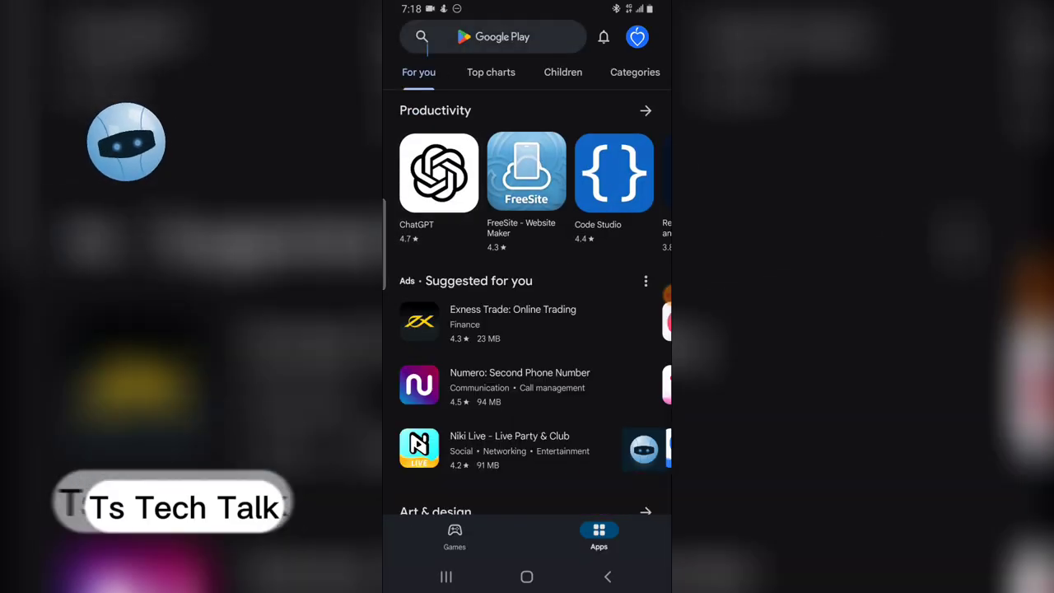
left_click(493, 37)
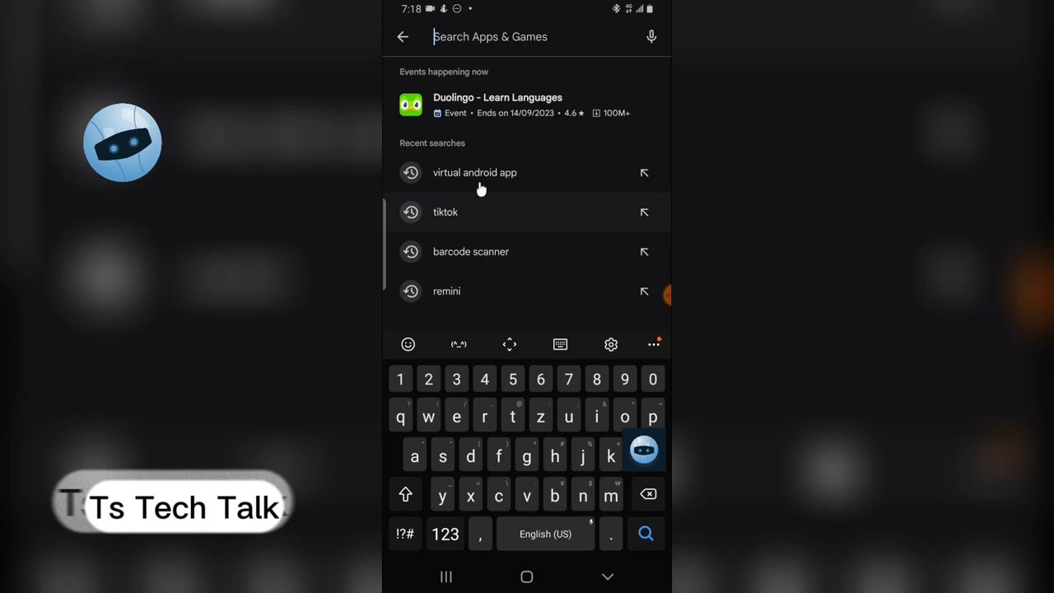
left_click(454, 173)
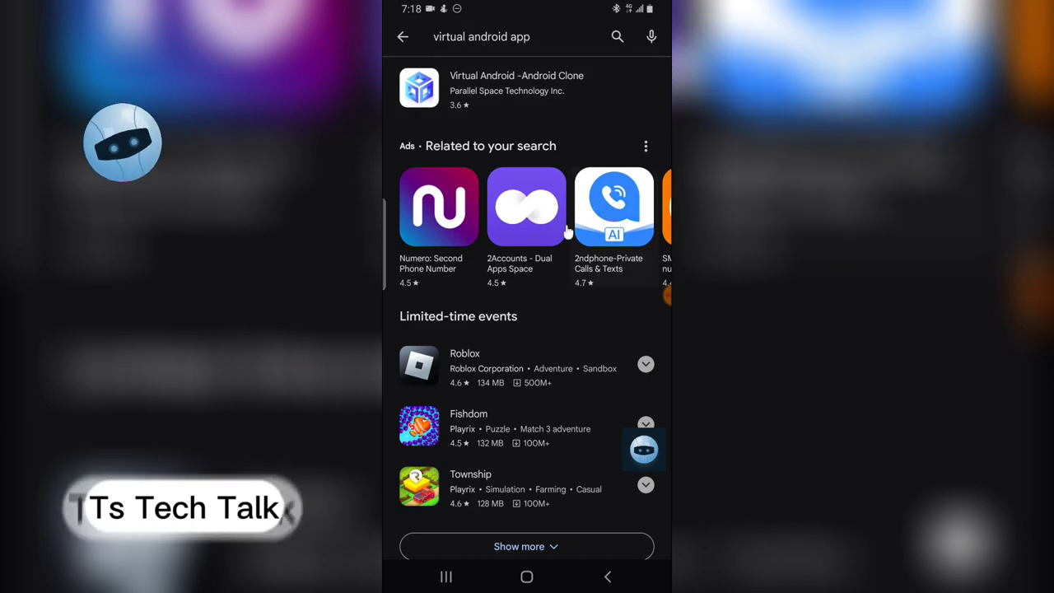
Step: Look through the "virtual android app" search results for apps that run a second Android system
scroll(581, 346, "down", 5)
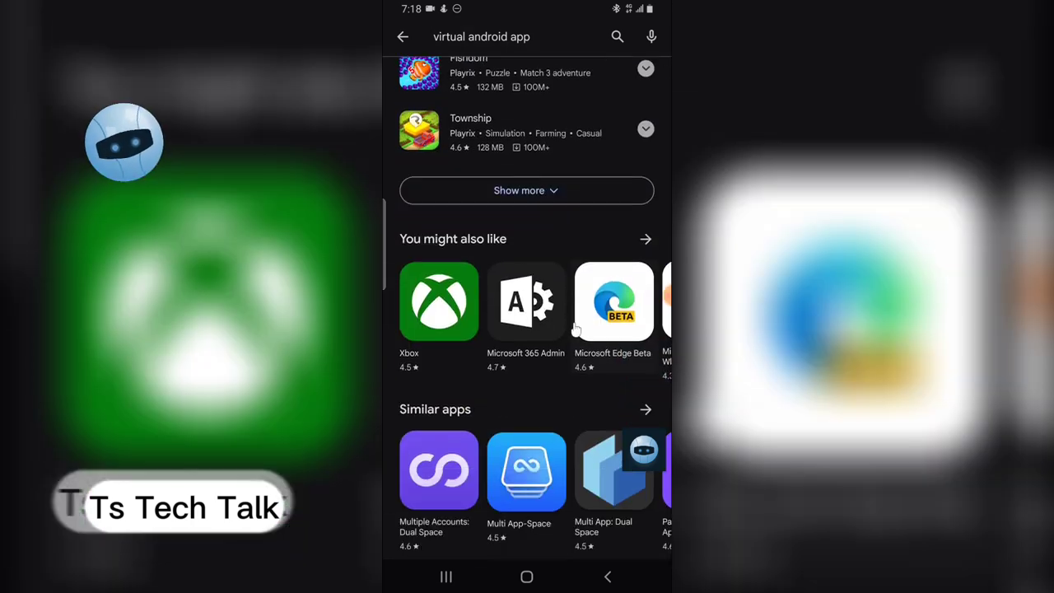
scroll(576, 329, "down", 2)
scroll(573, 296, "up", 7)
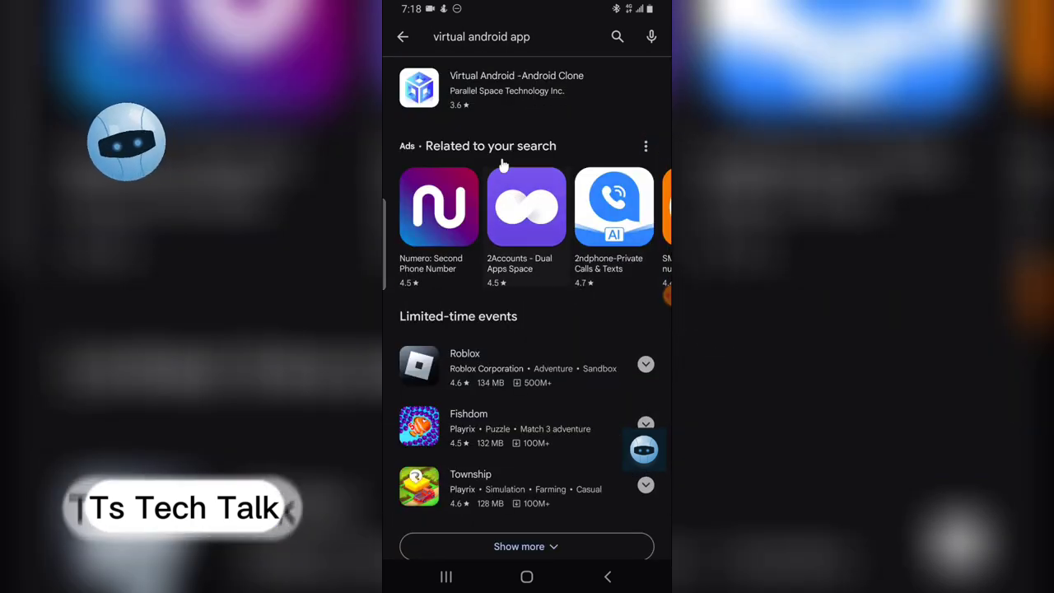
scroll(513, 343, "down", 6)
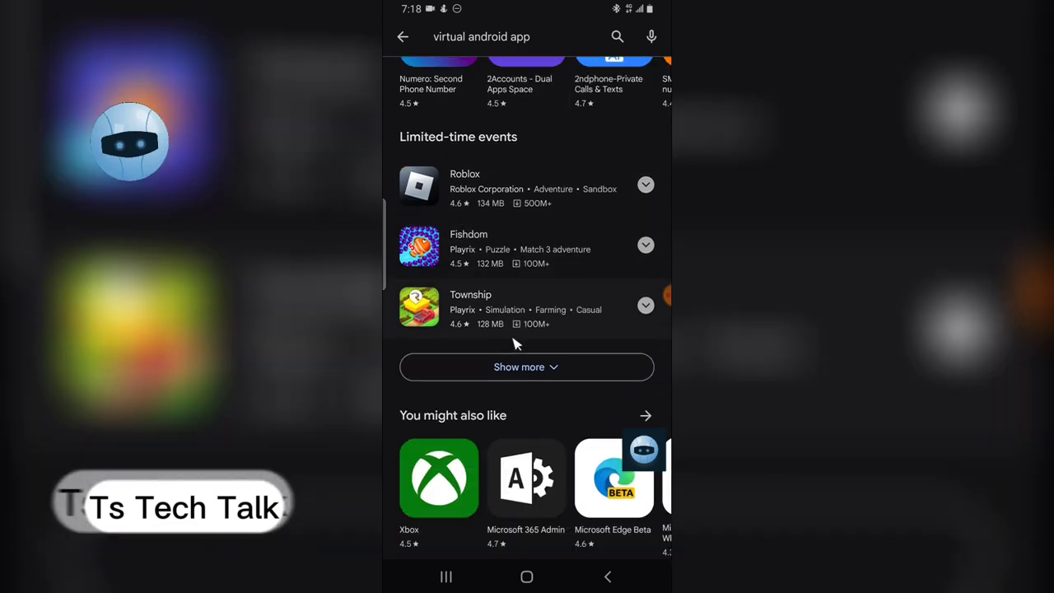
scroll(510, 374, "down", 3)
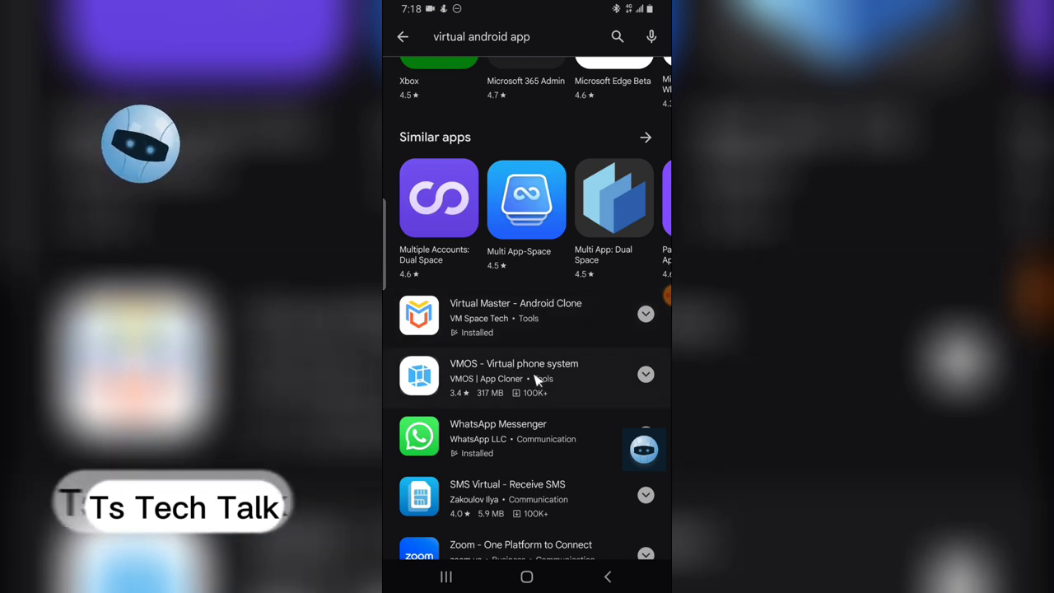
scroll(560, 453, "down", 3)
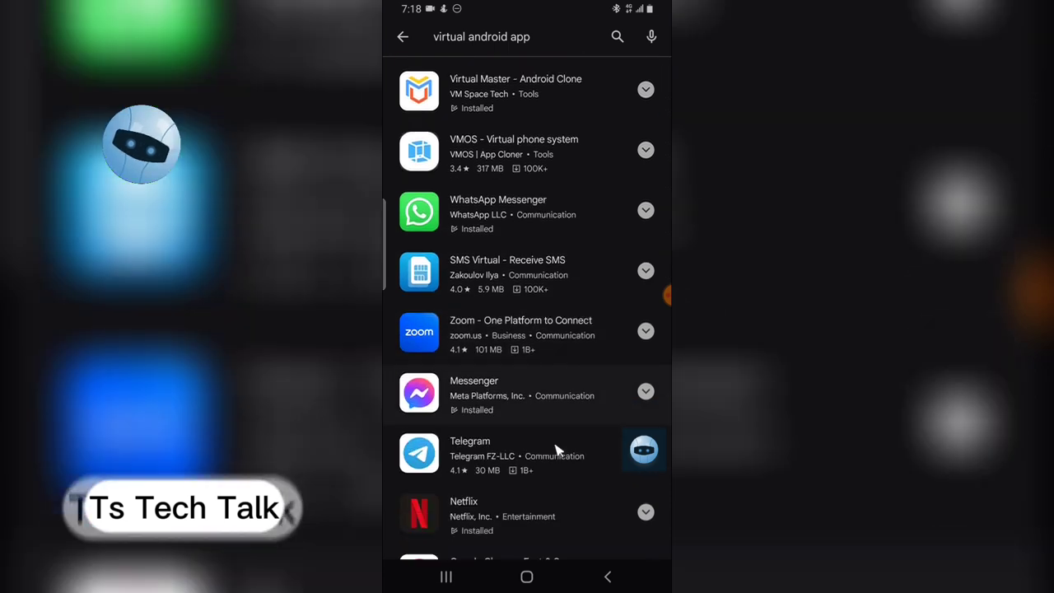
scroll(516, 431, "down", 5)
scroll(520, 424, "up", 8)
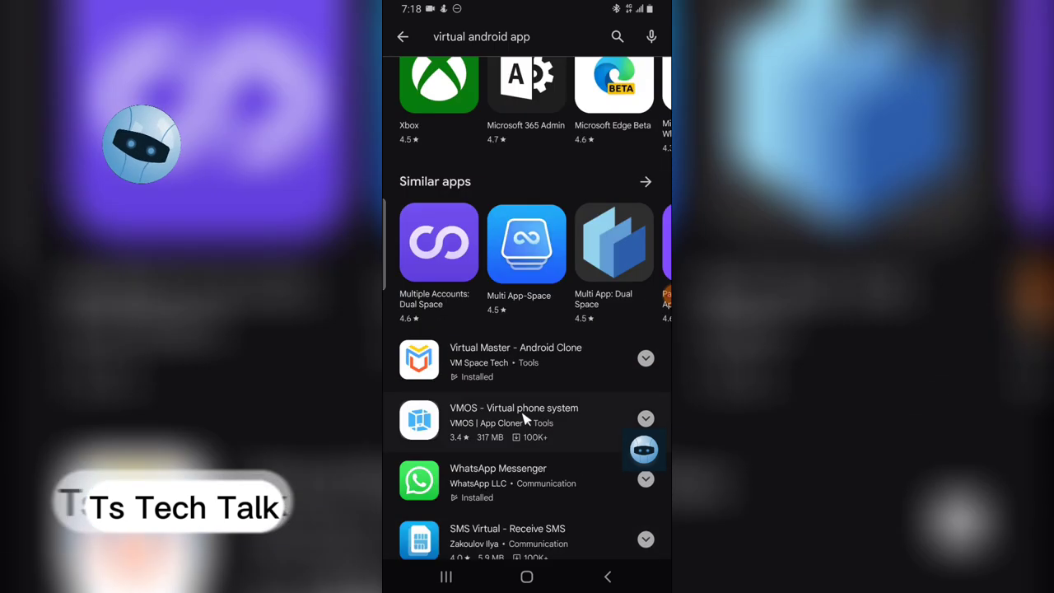
scroll(485, 366, "up", 10)
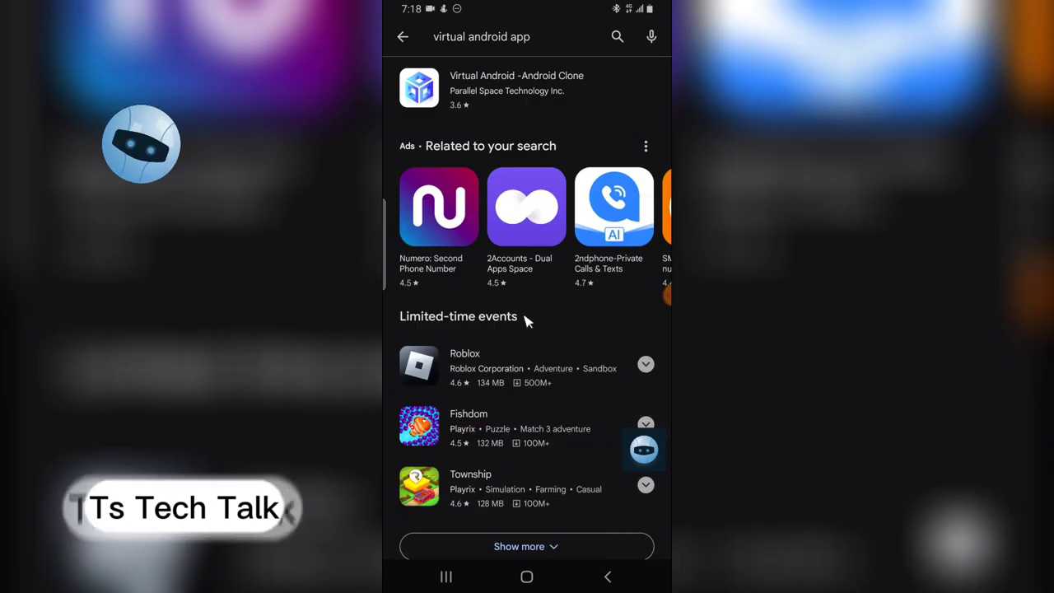
Step: Launch Virtual Master - Android Clone from its store listing and agree to its privacy notice
scroll(527, 255, "down", 10)
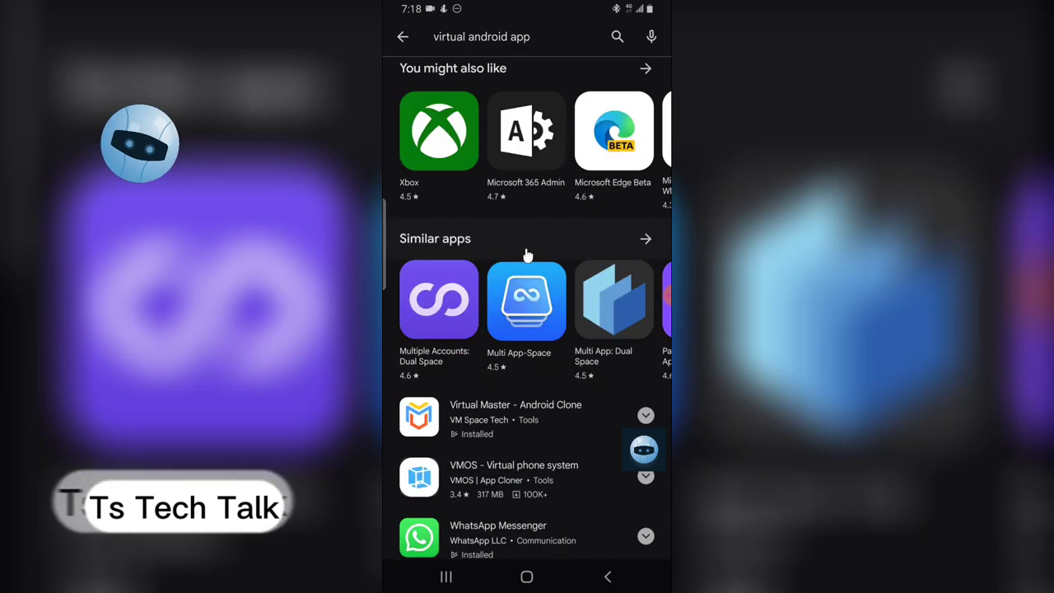
left_click(508, 169)
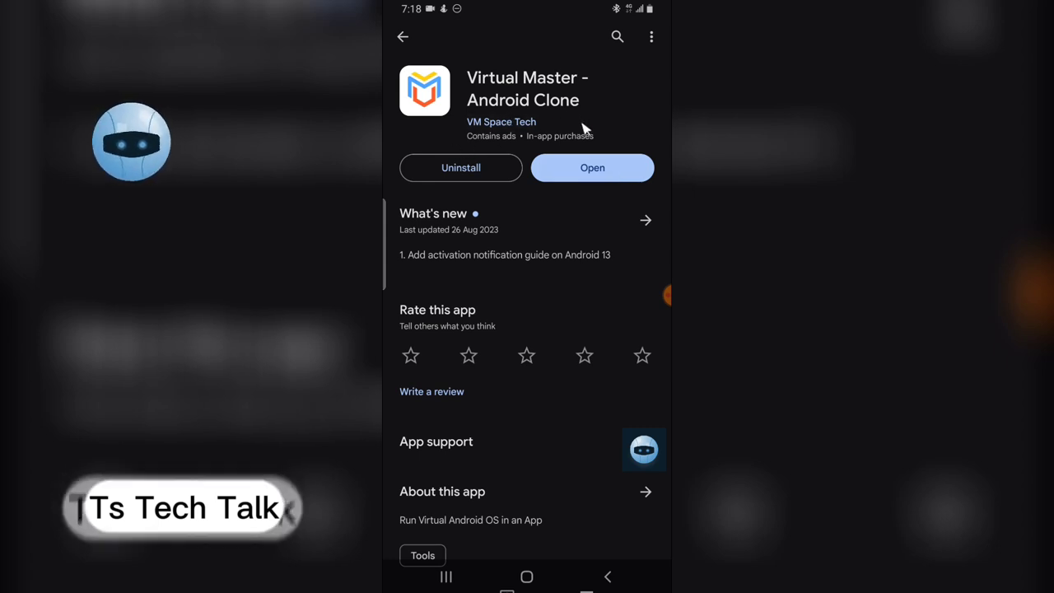
left_click(605, 174)
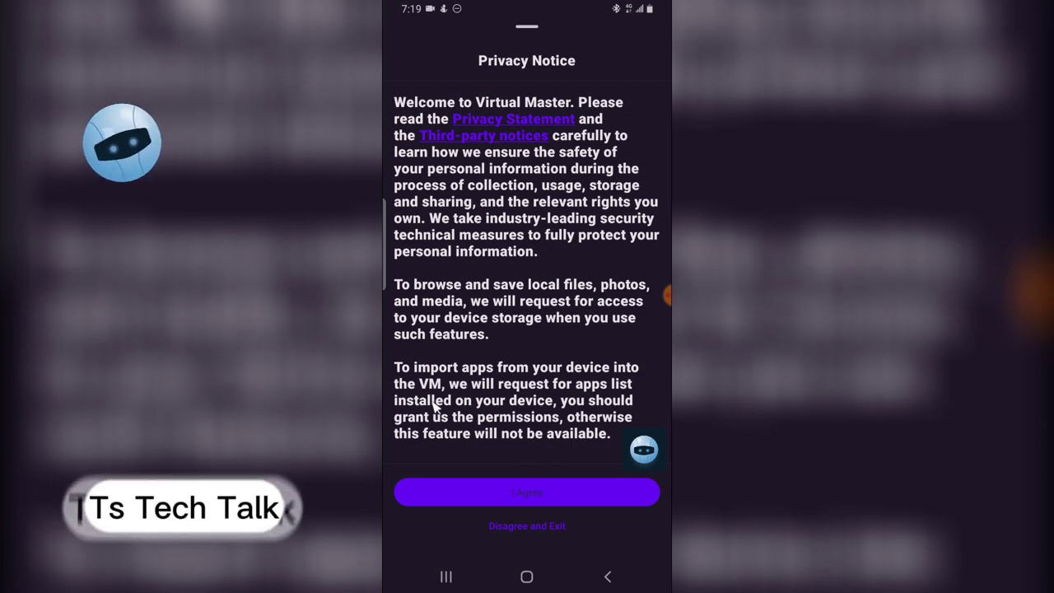
left_click(522, 492)
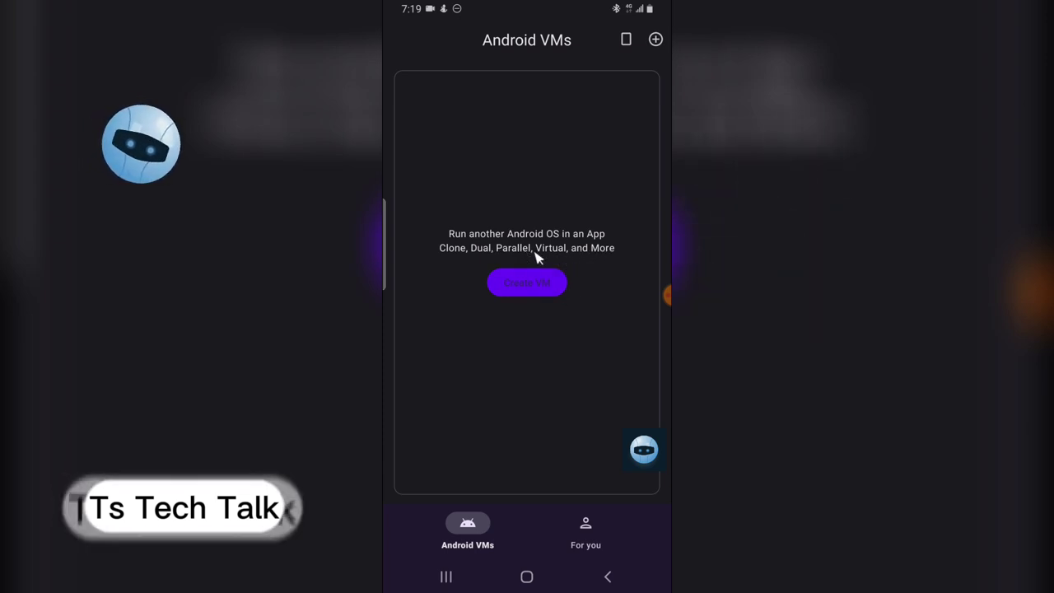
Step: Set up a new VM with the Android 7.1.2 system and the Device Resolution of 1080 X 2220 DPI 420
left_click(531, 295)
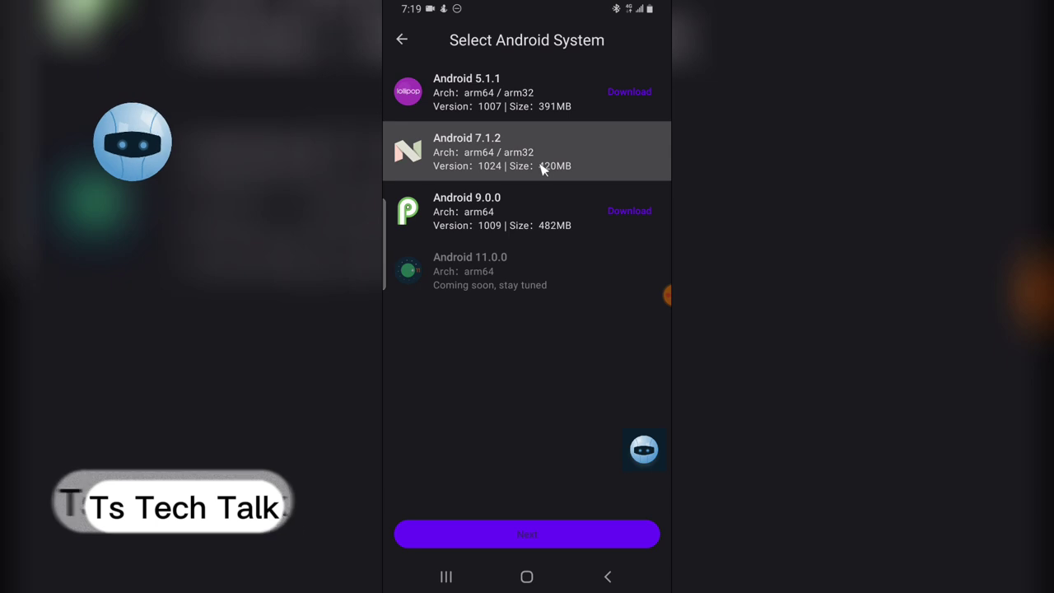
left_click(530, 536)
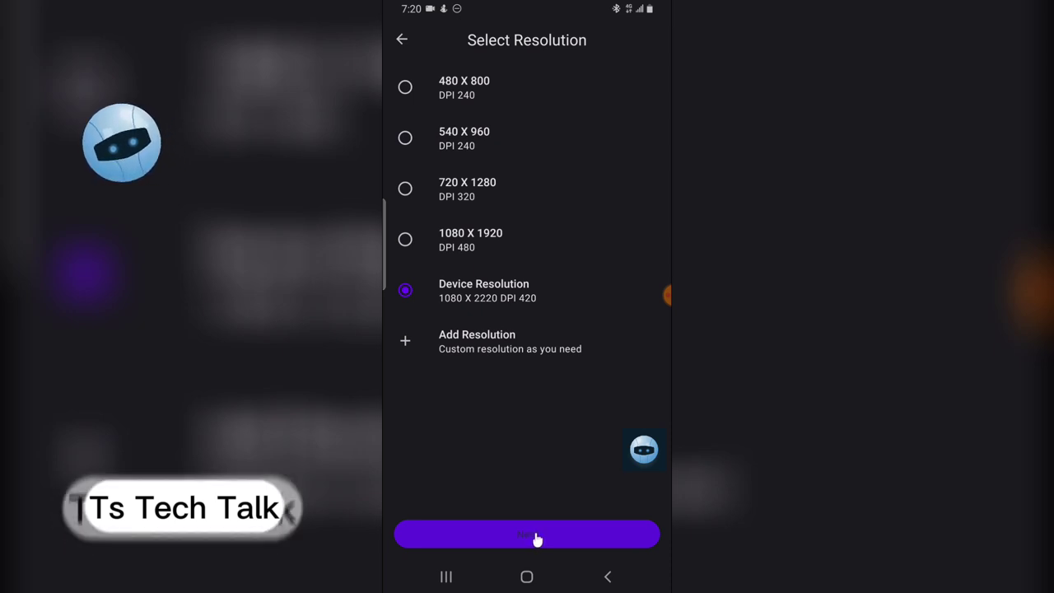
left_click(537, 536)
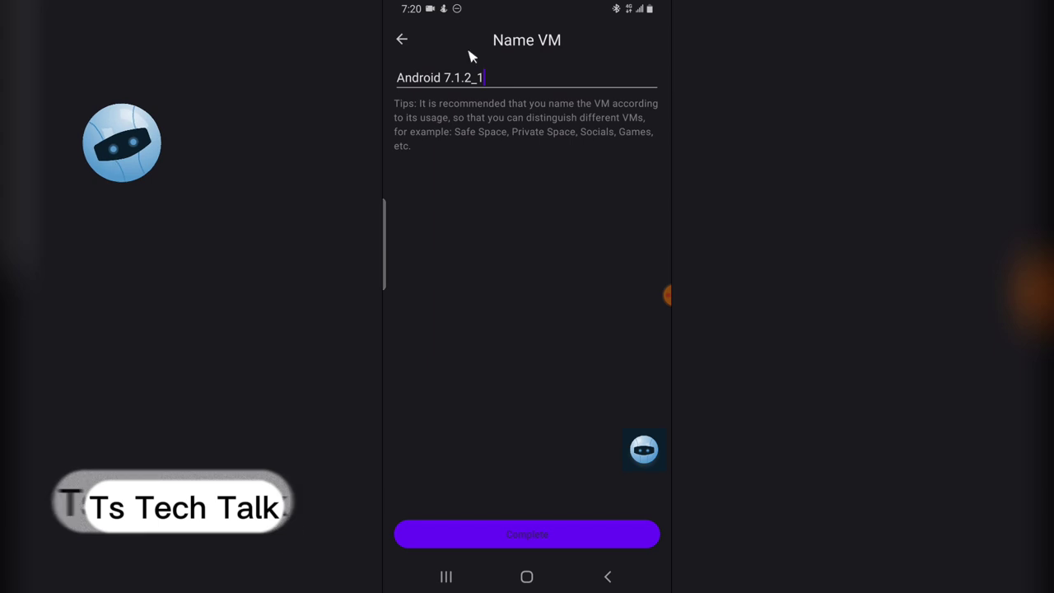
Step: Name the VM "moto" and complete its creation
left_click_drag(497, 77, 398, 87)
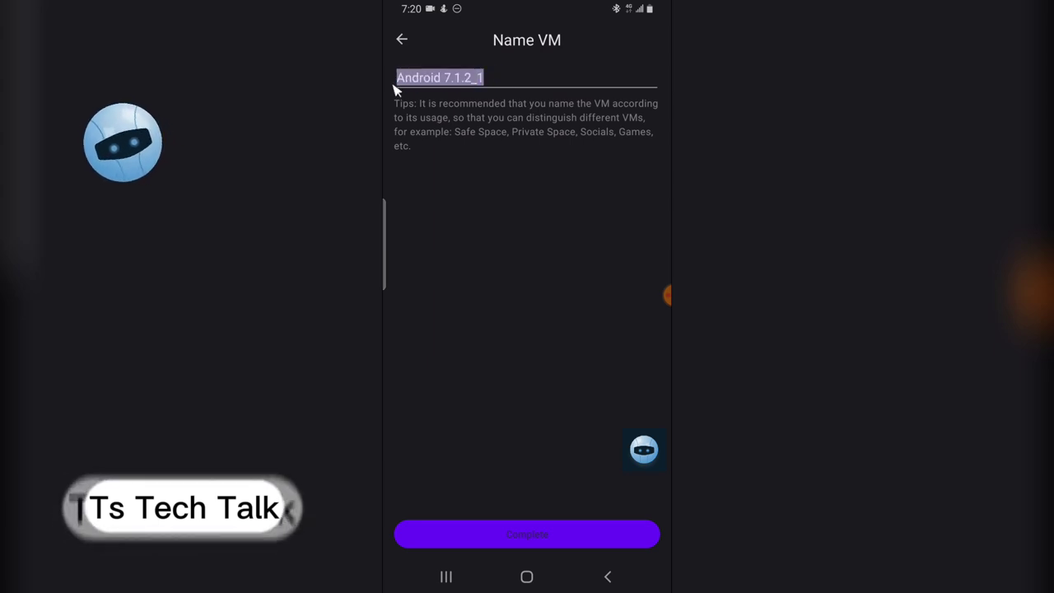
left_click(430, 77)
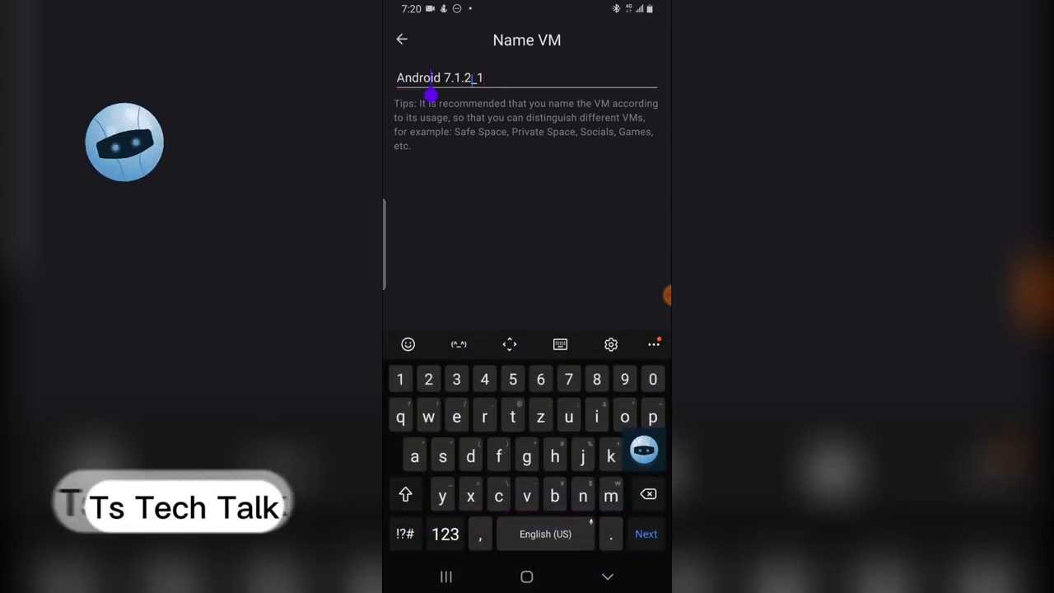
left_click_drag(491, 77, 403, 80)
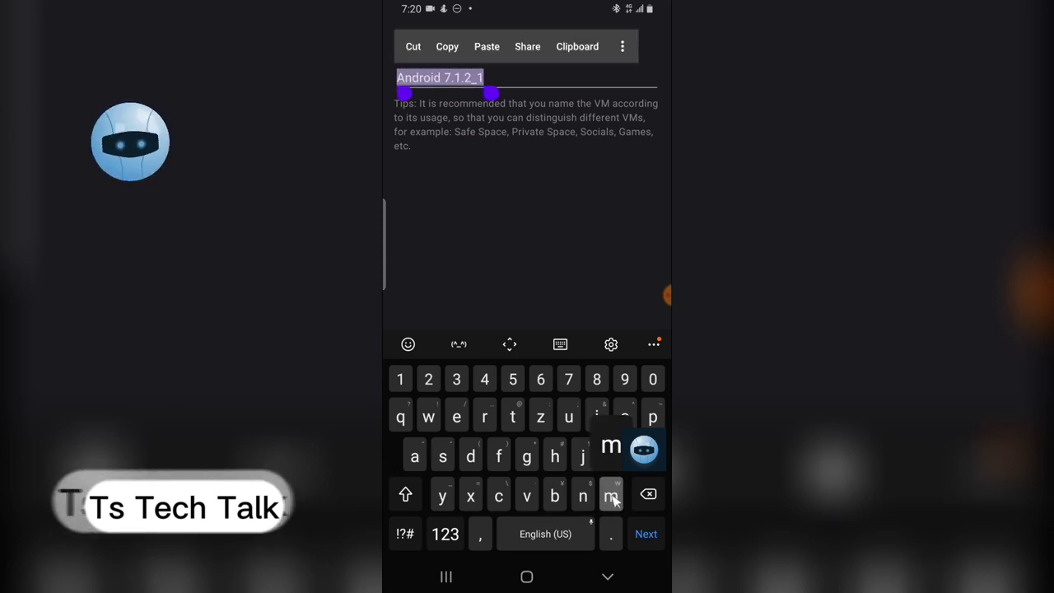
type("mo")
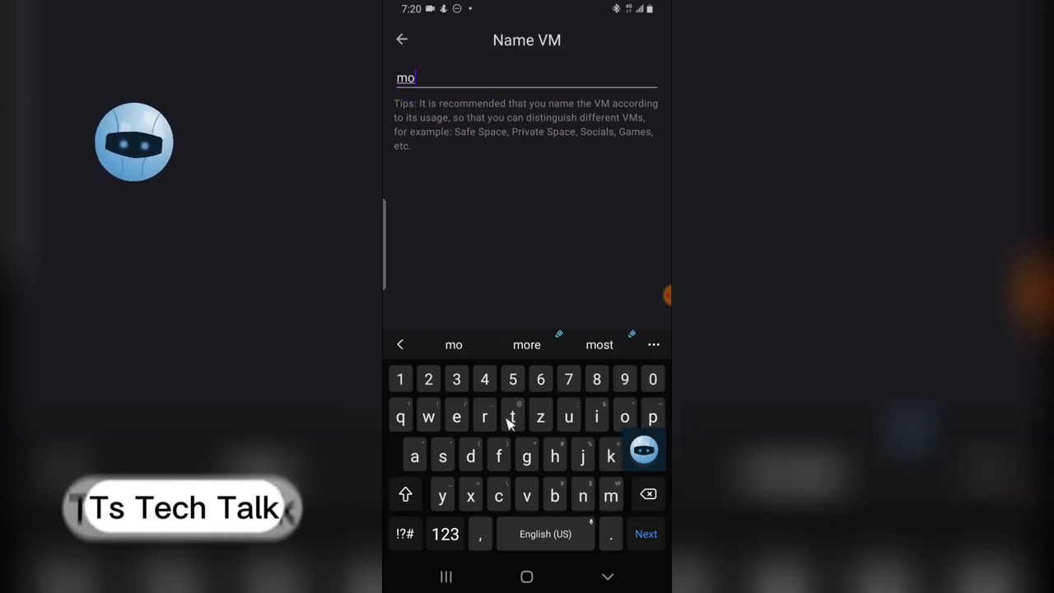
type("to")
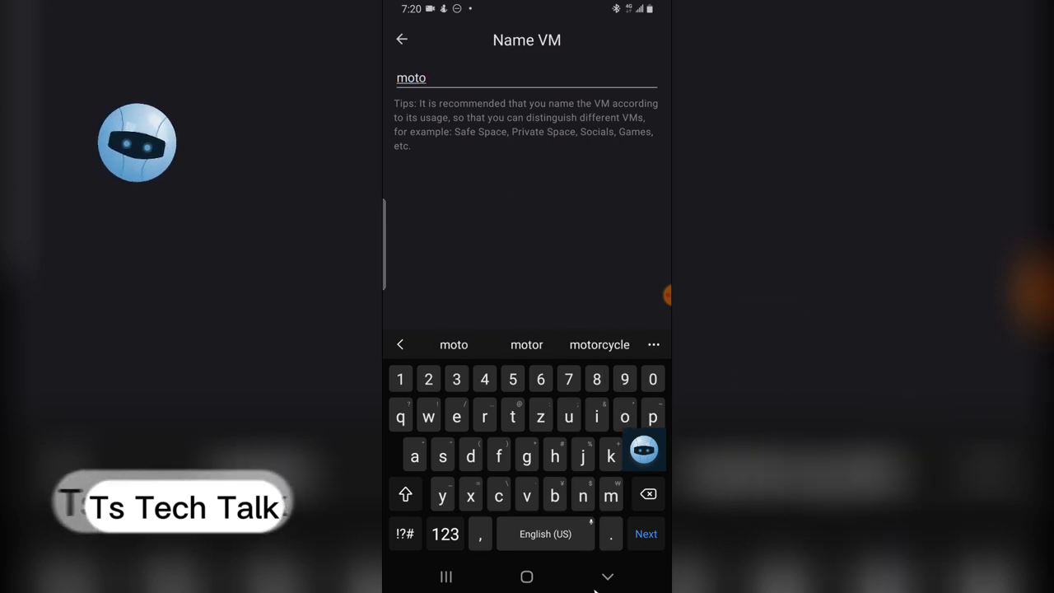
left_click(621, 580)
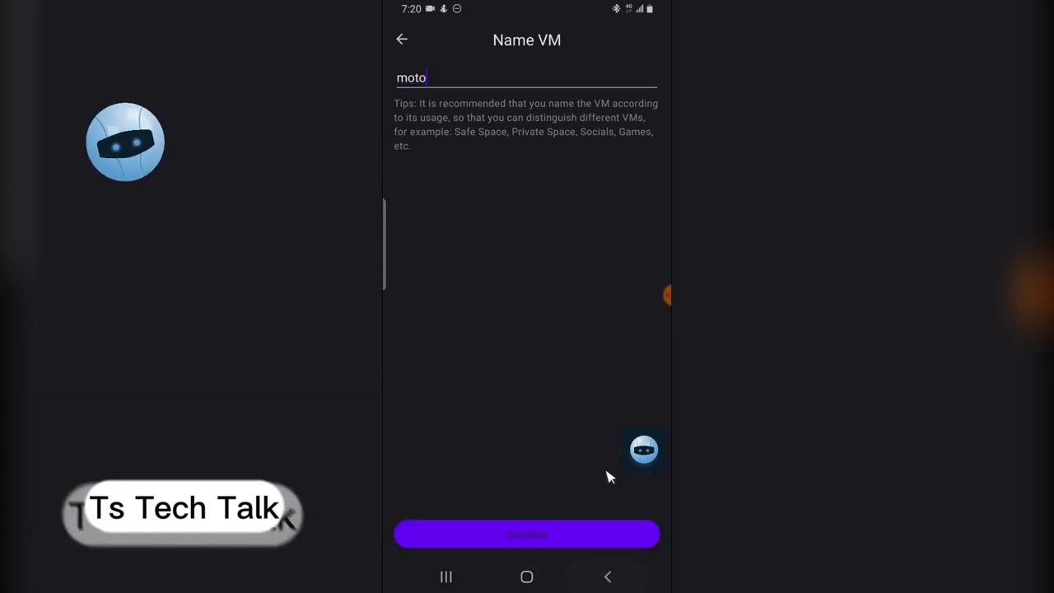
left_click(554, 542)
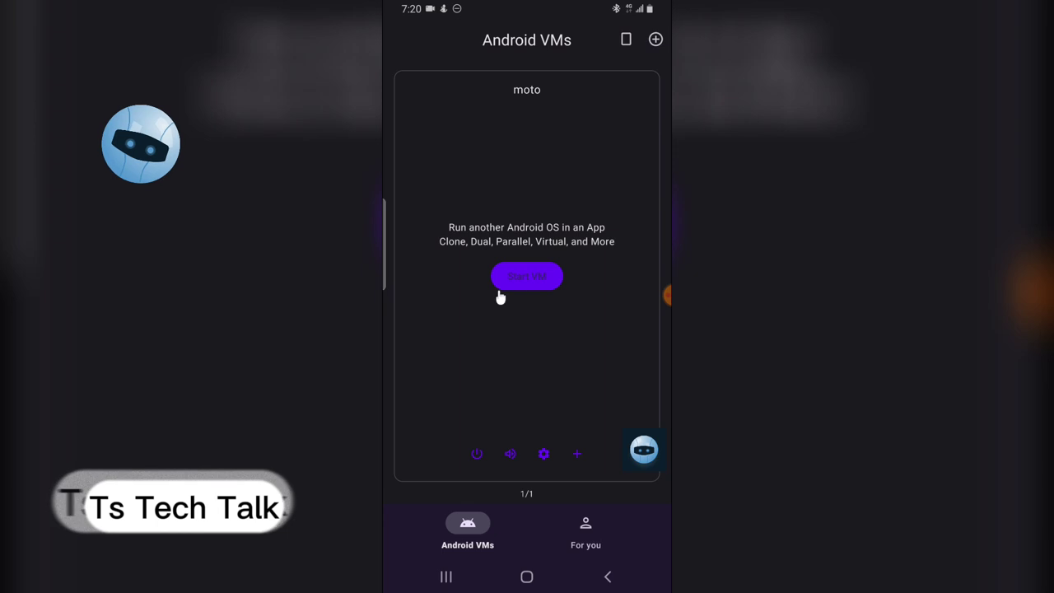
Step: Start the moto VM and let its filesystem install
left_click(525, 278)
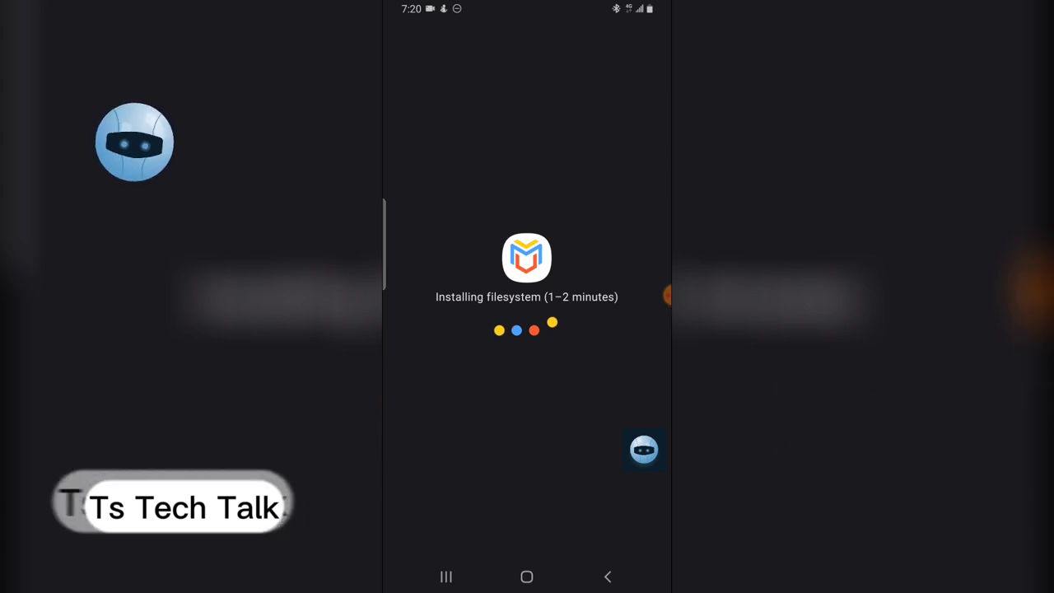
left_click(655, 297)
left_click(664, 303)
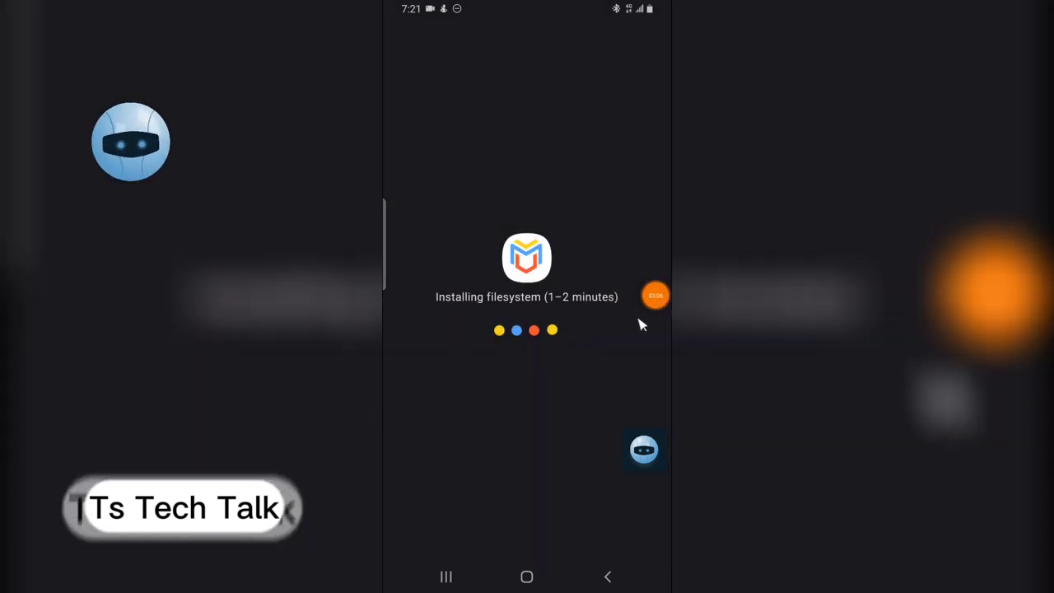
left_click(654, 295)
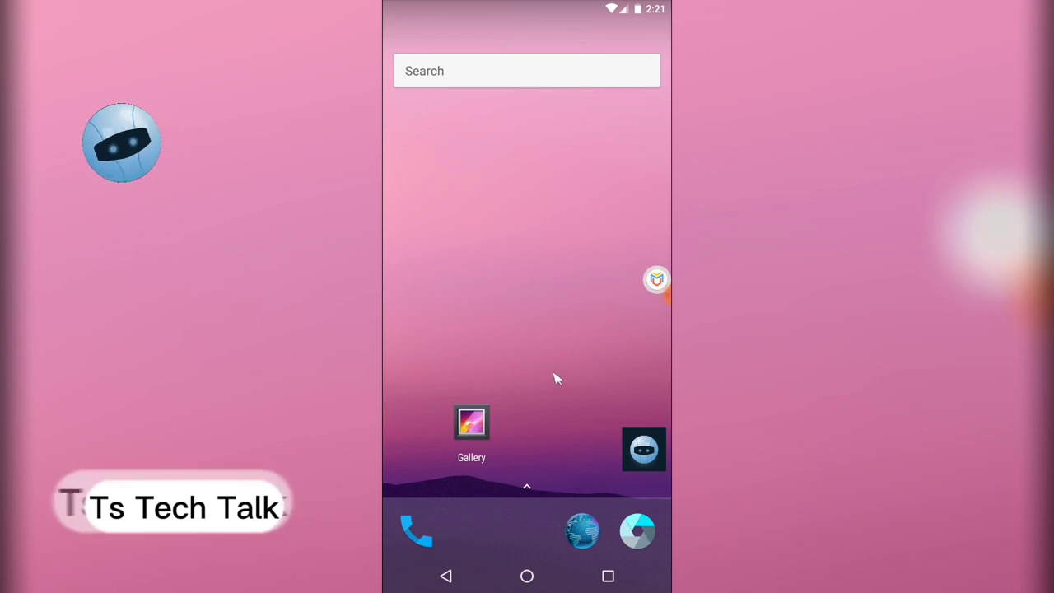
Step: Examine the VM's app drawer and its Gallery albums, and return to the VM's home screen
left_click_drag(510, 520, 535, 239)
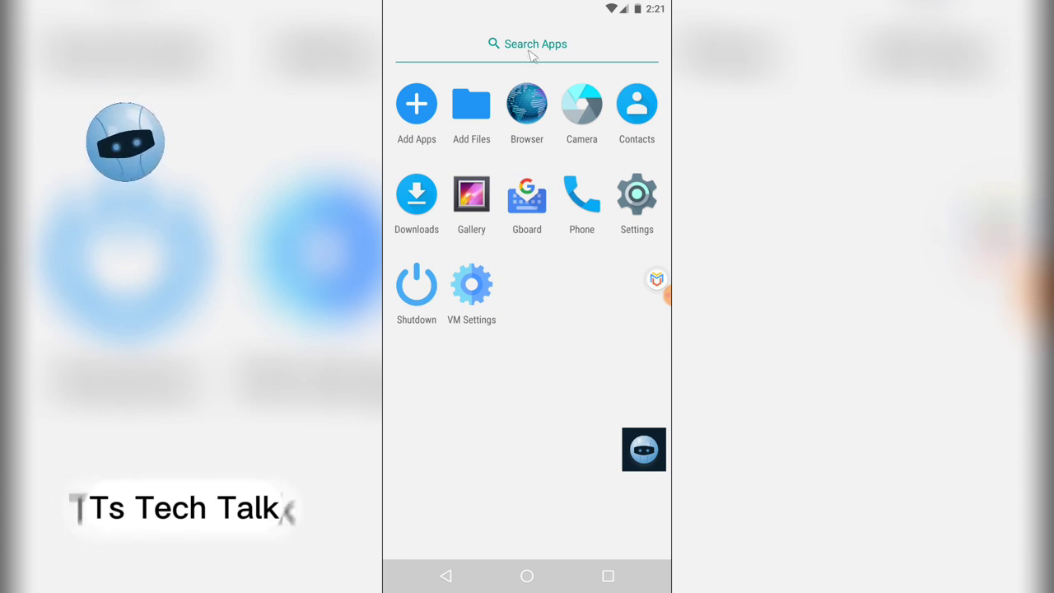
left_click_drag(526, 72, 436, 391)
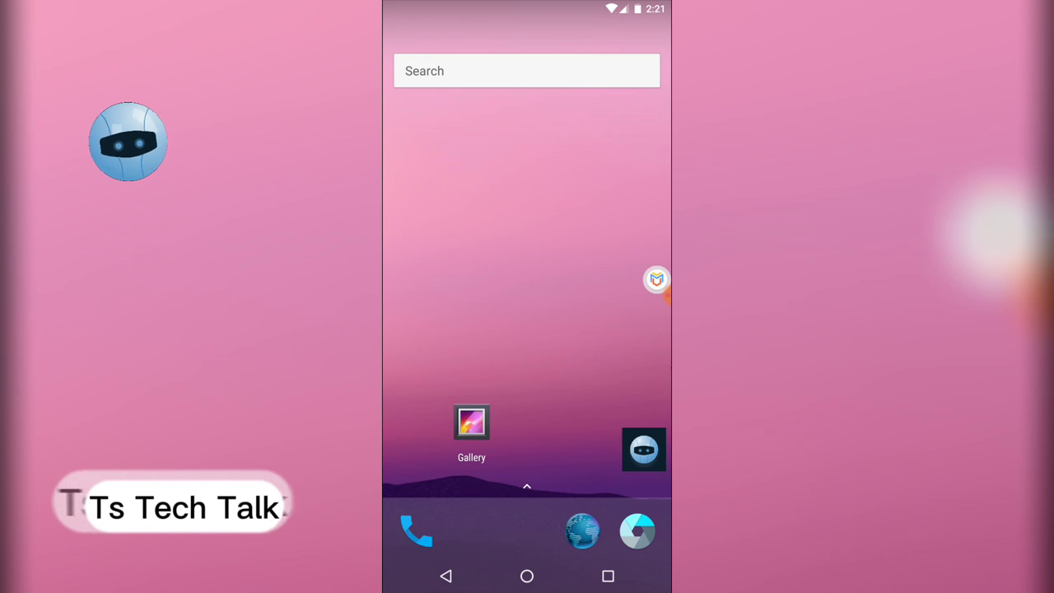
left_click(472, 424)
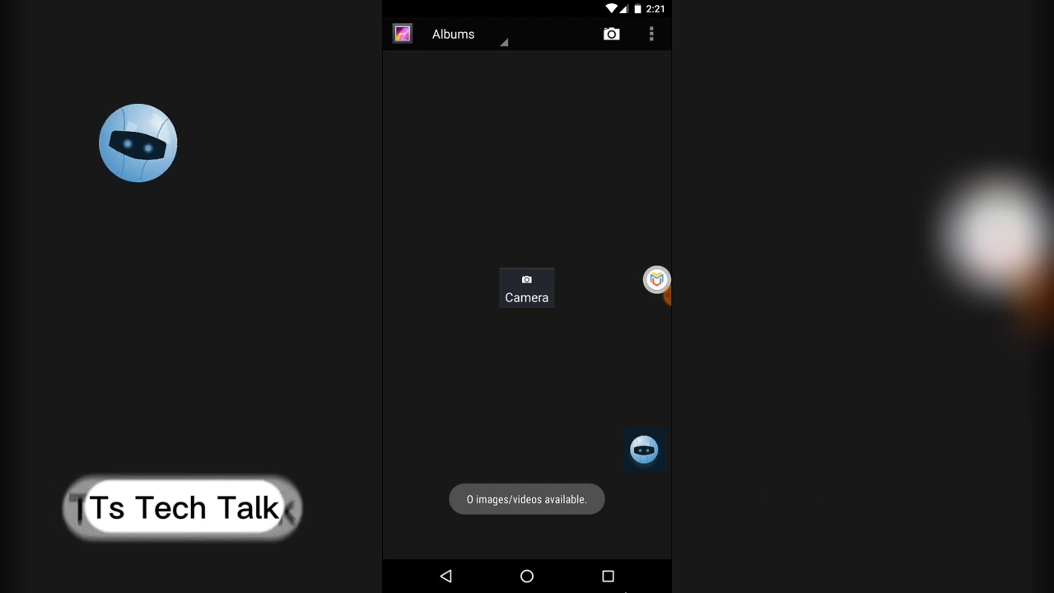
left_click(447, 574)
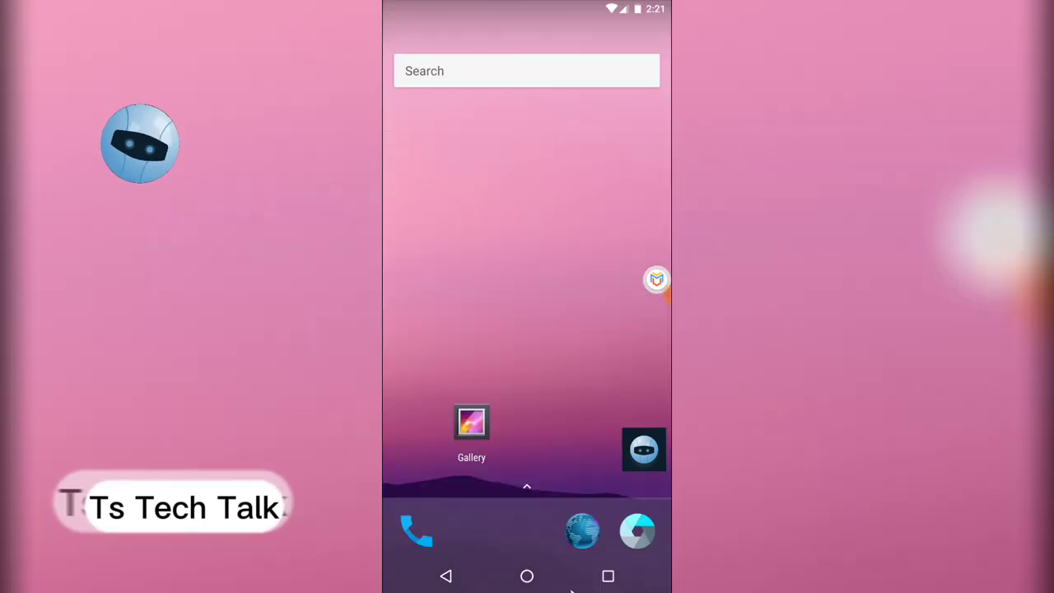
Step: View the VM's Add Files import notice, cancel the import and return to the VM's home screen
left_click_drag(530, 533, 544, 370)
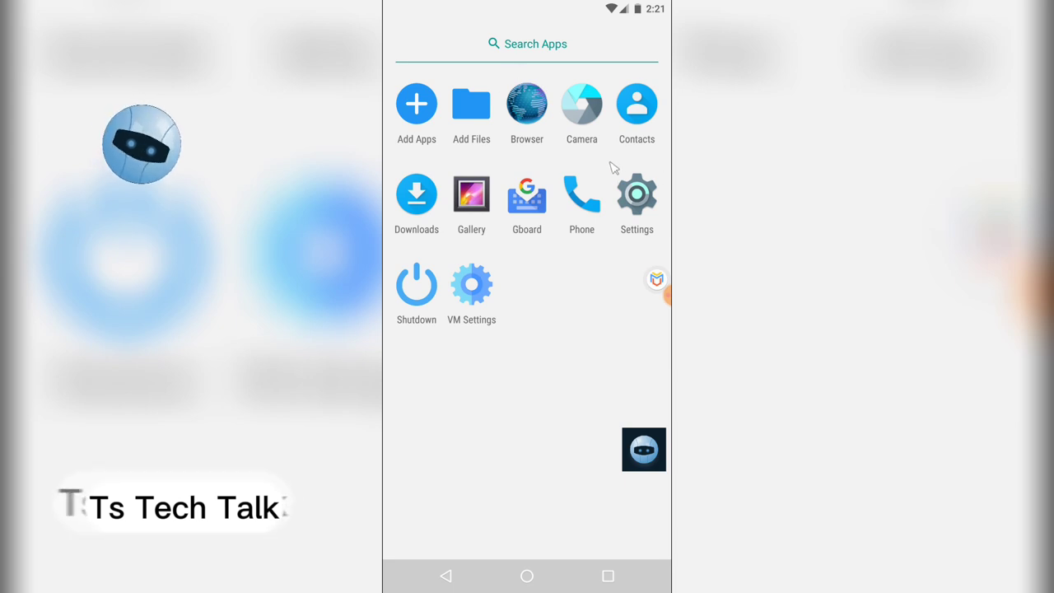
left_click(484, 129)
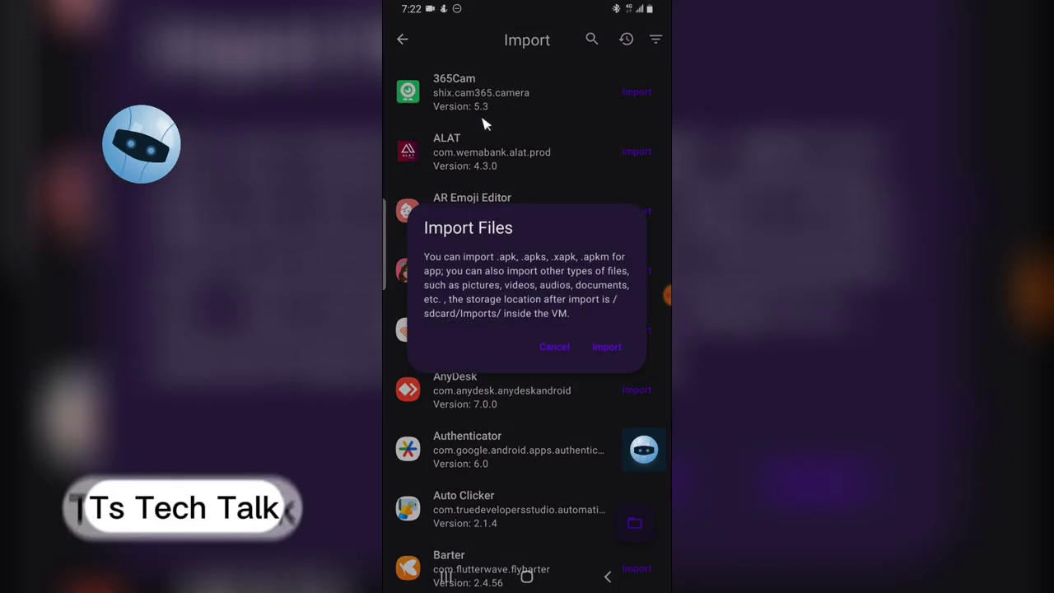
left_click(563, 350)
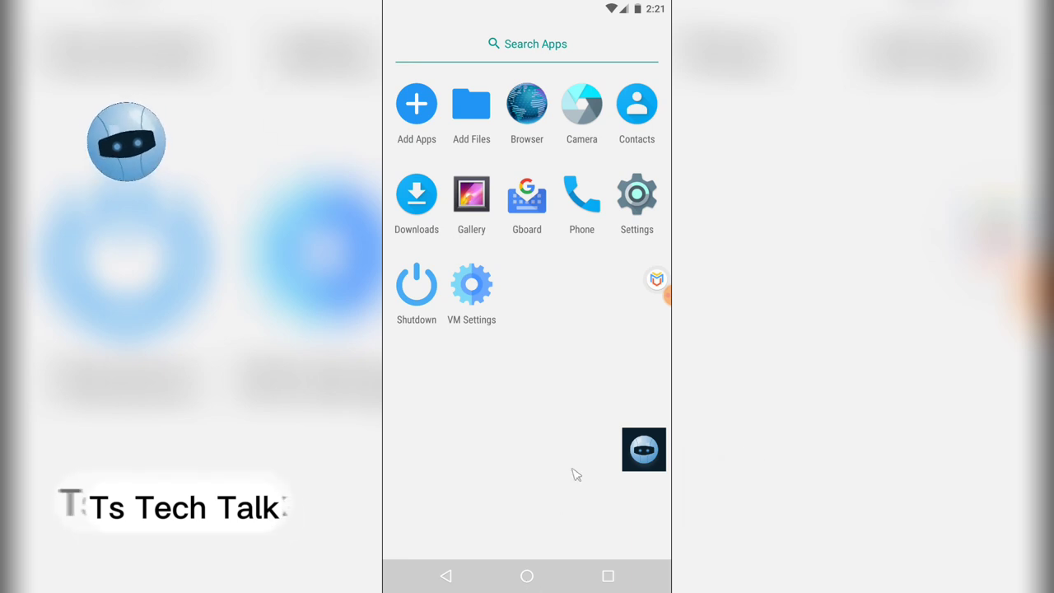
left_click(530, 577)
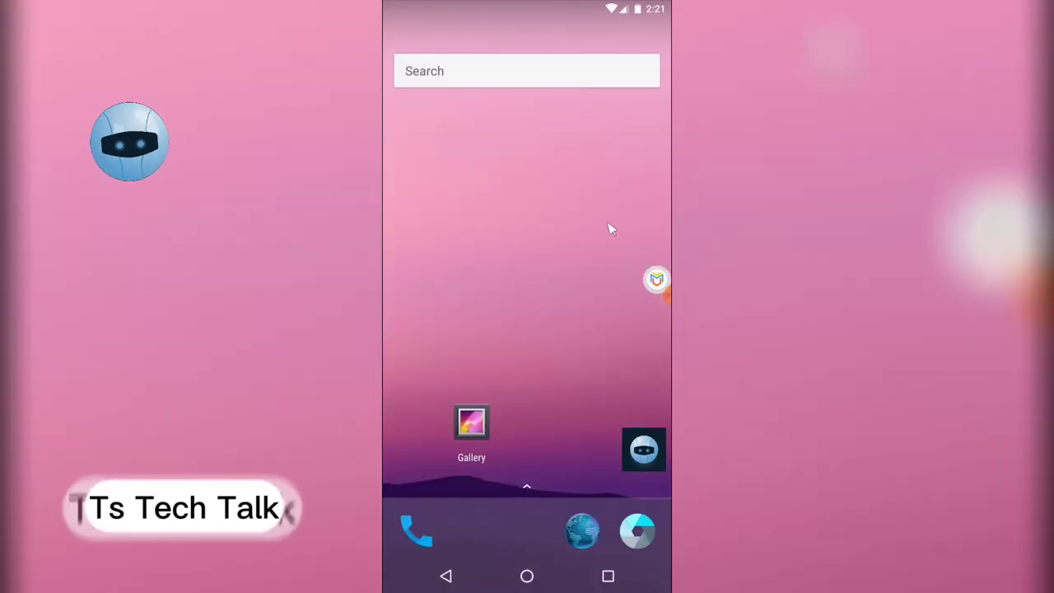
Step: Leave the VM for the phone's own home screen, browse the phone's app drawer, and switch back to the running VM
left_click(527, 576)
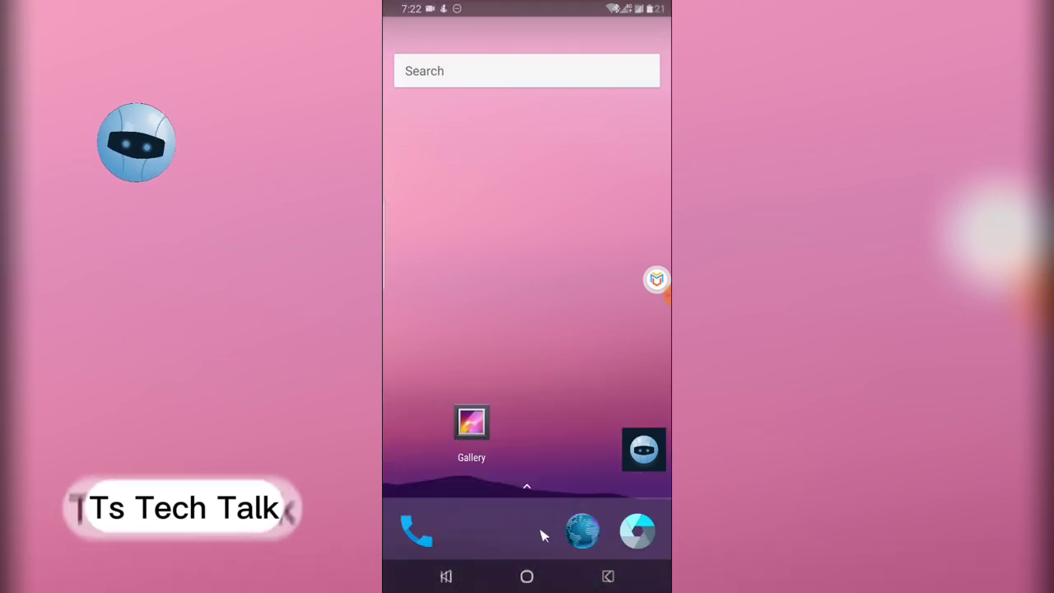
left_click(527, 577)
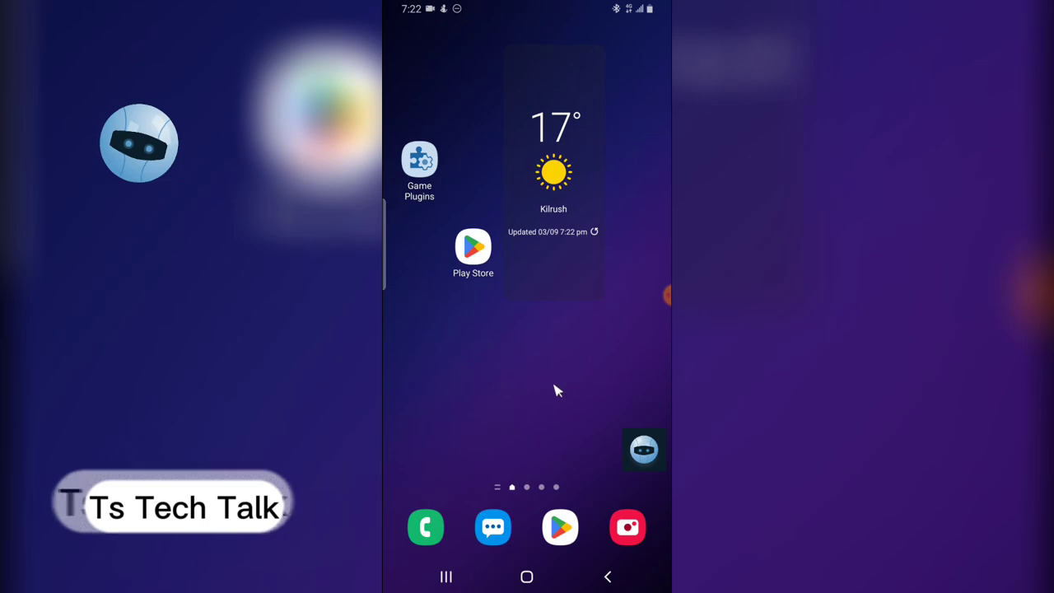
left_click_drag(556, 391, 565, 88)
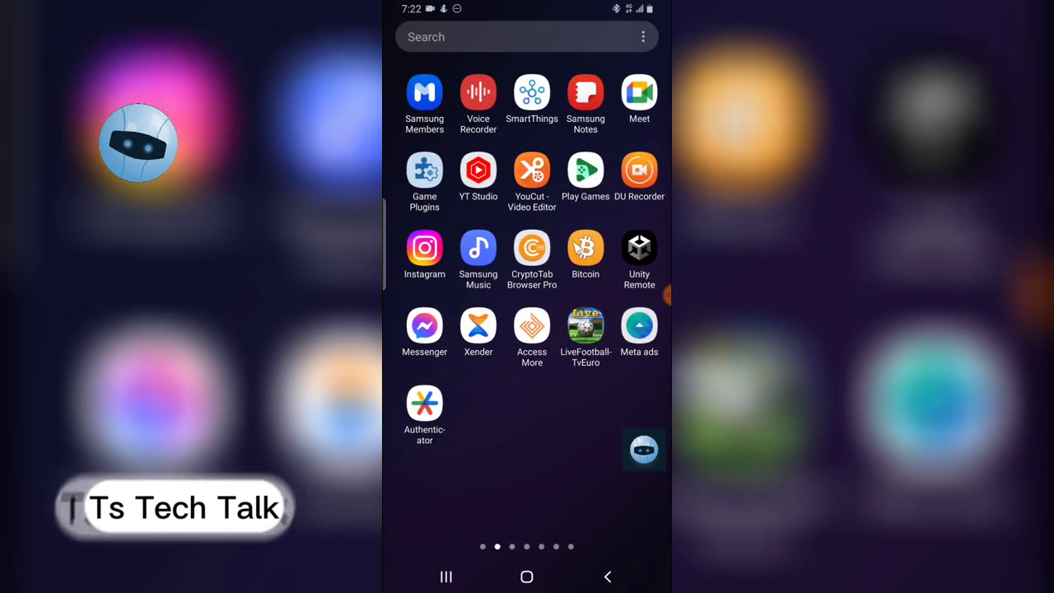
left_click_drag(404, 247, 467, 228)
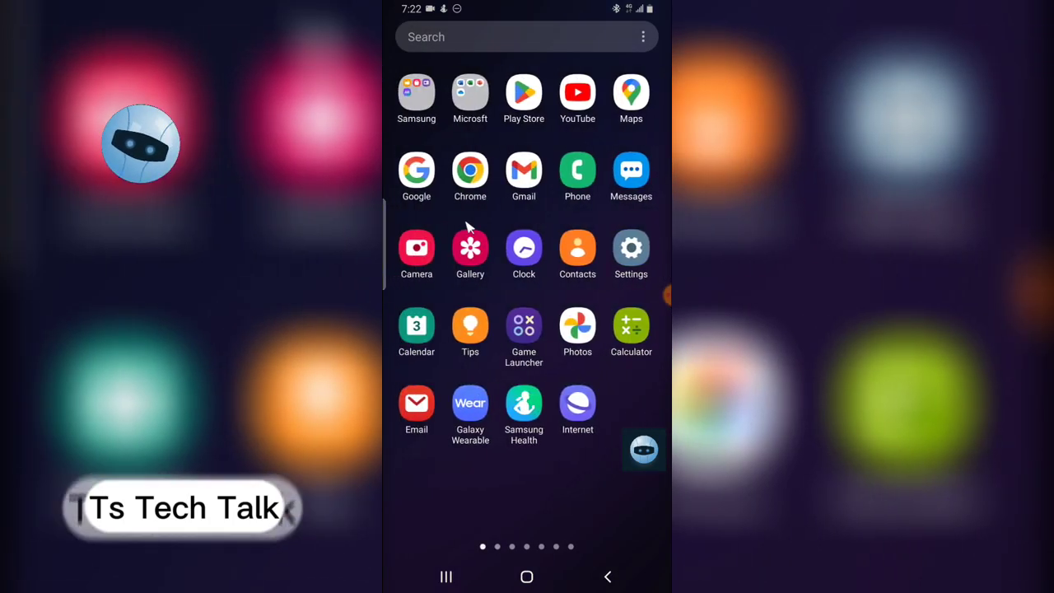
left_click_drag(661, 214, 493, 197)
left_click_drag(631, 198, 548, 214)
left_click_drag(395, 299, 568, 296)
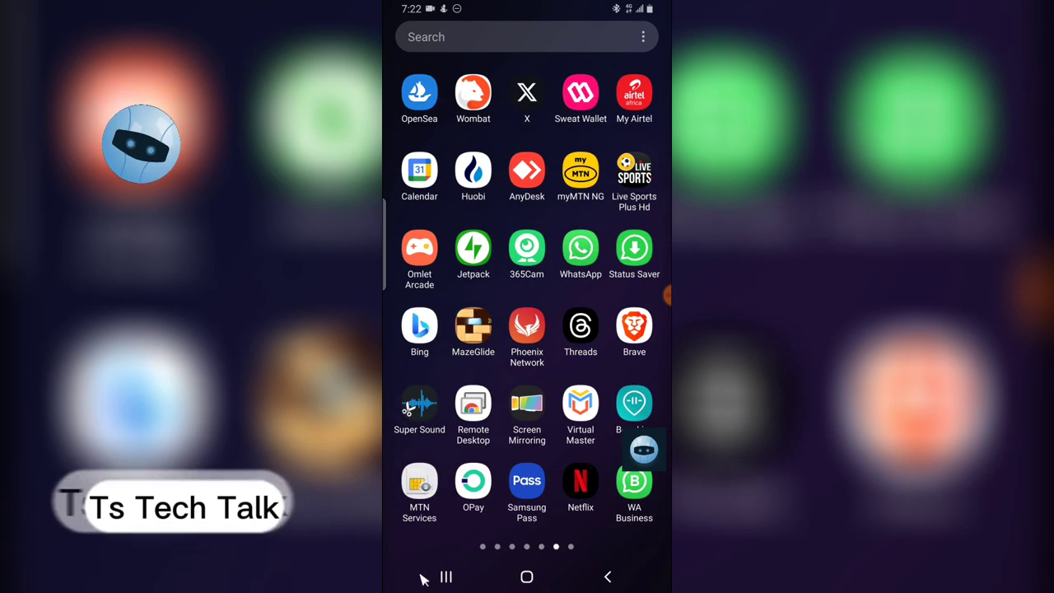
left_click(445, 576)
left_click(539, 238)
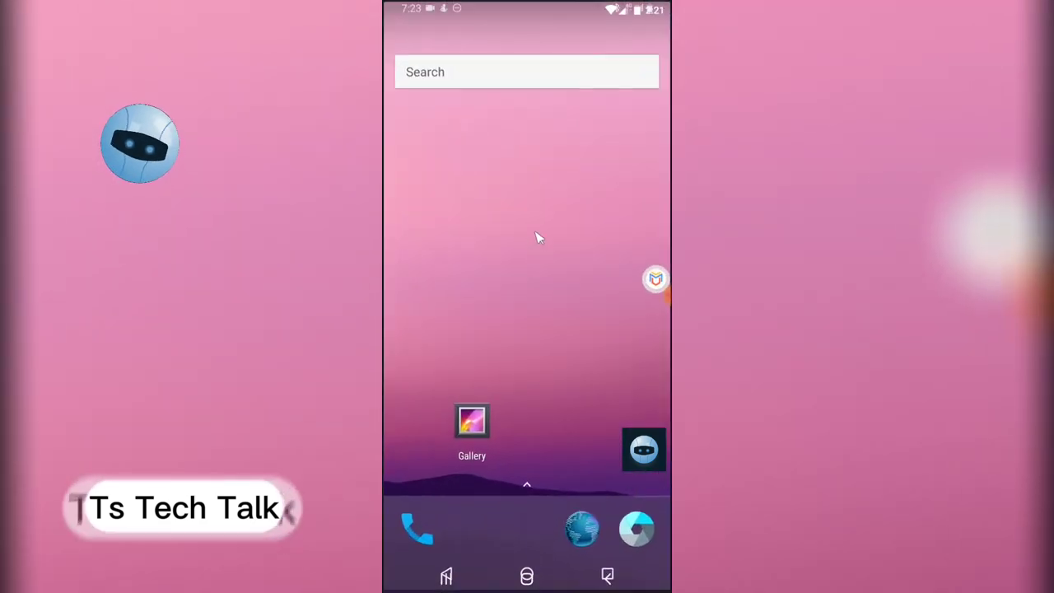
Step: Open the VM's Add Apps import list and import AnyDesk from the phone
left_click_drag(534, 539, 536, 311)
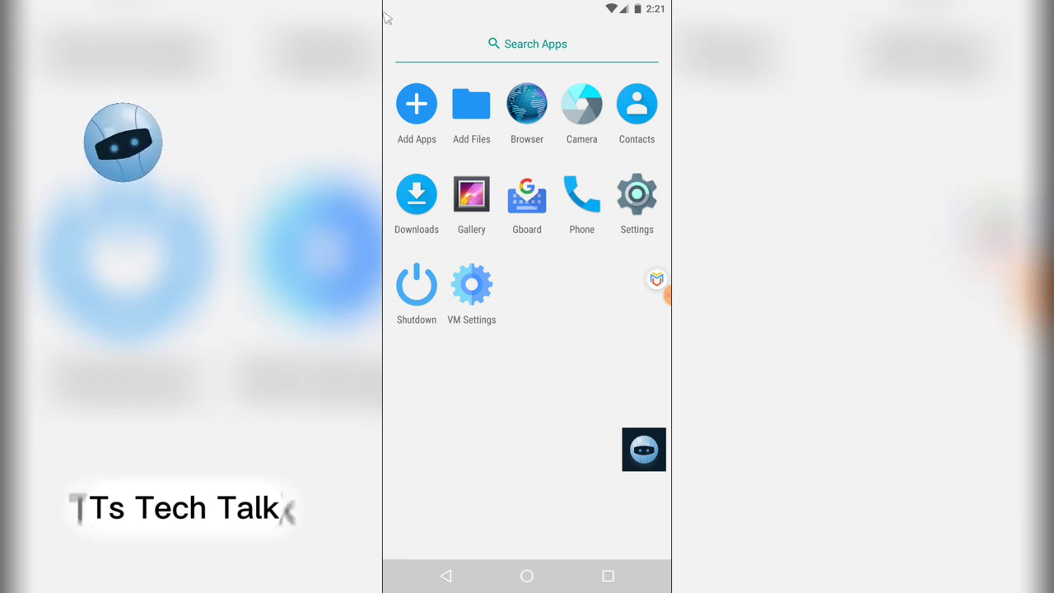
left_click(416, 104)
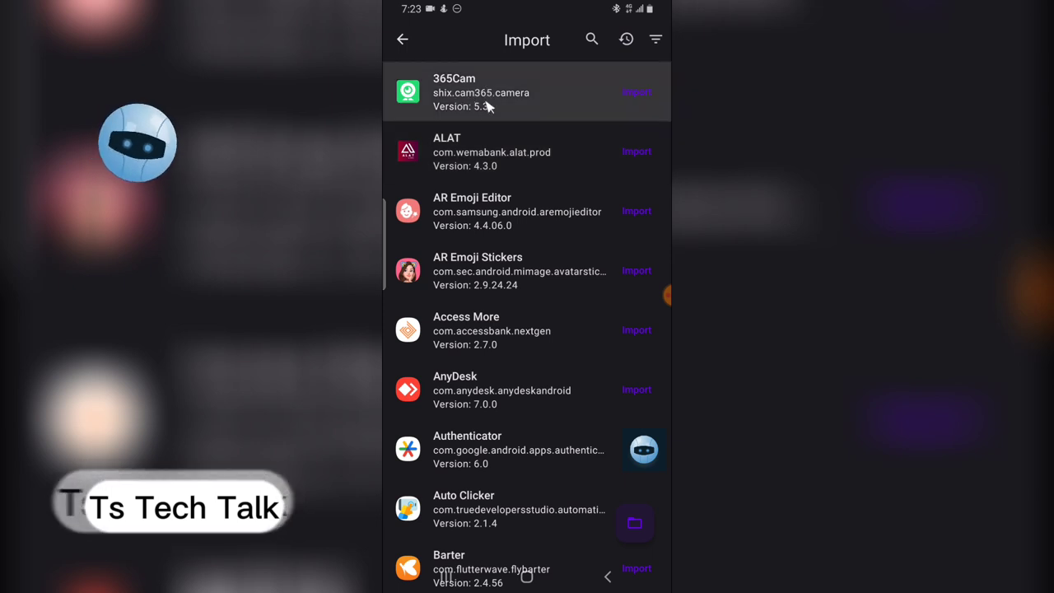
scroll(536, 151, "down", 2)
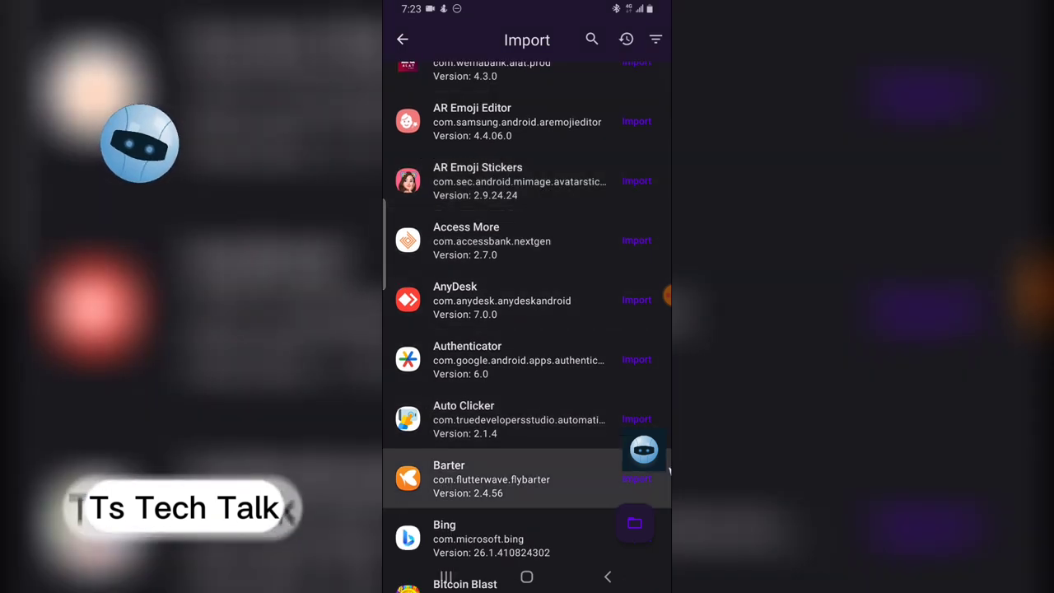
scroll(633, 405, "up", 2)
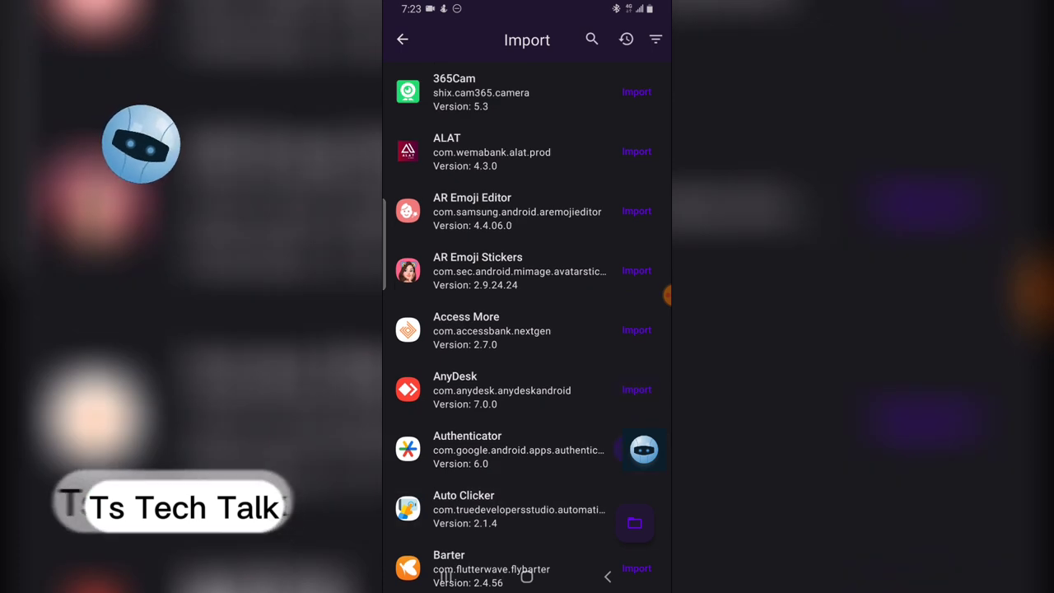
left_click(635, 390)
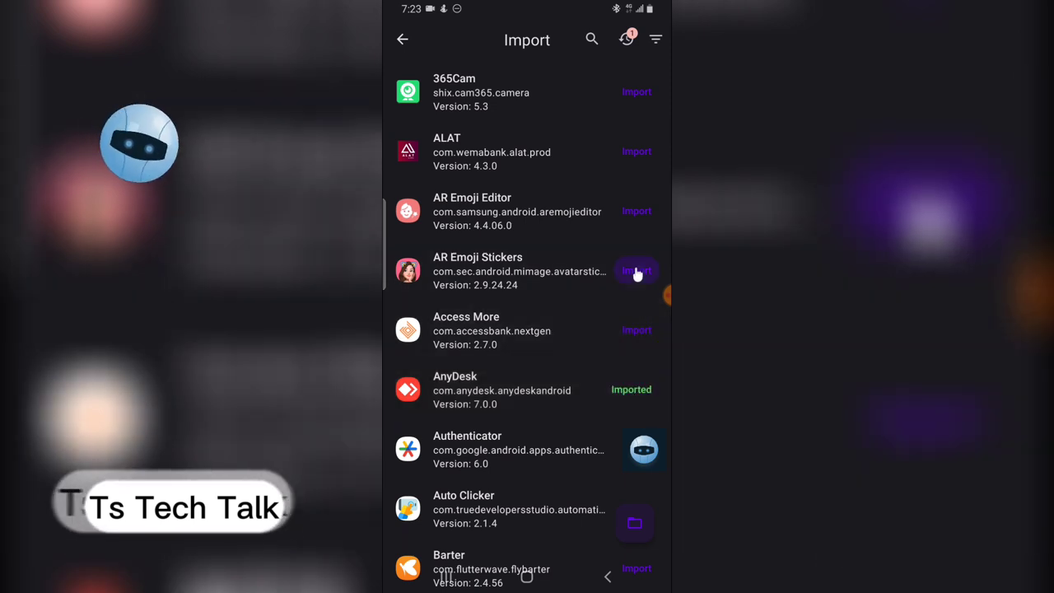
Step: Try to import AR Emoji Stickers, and import 365Cam into the VM
left_click(637, 271)
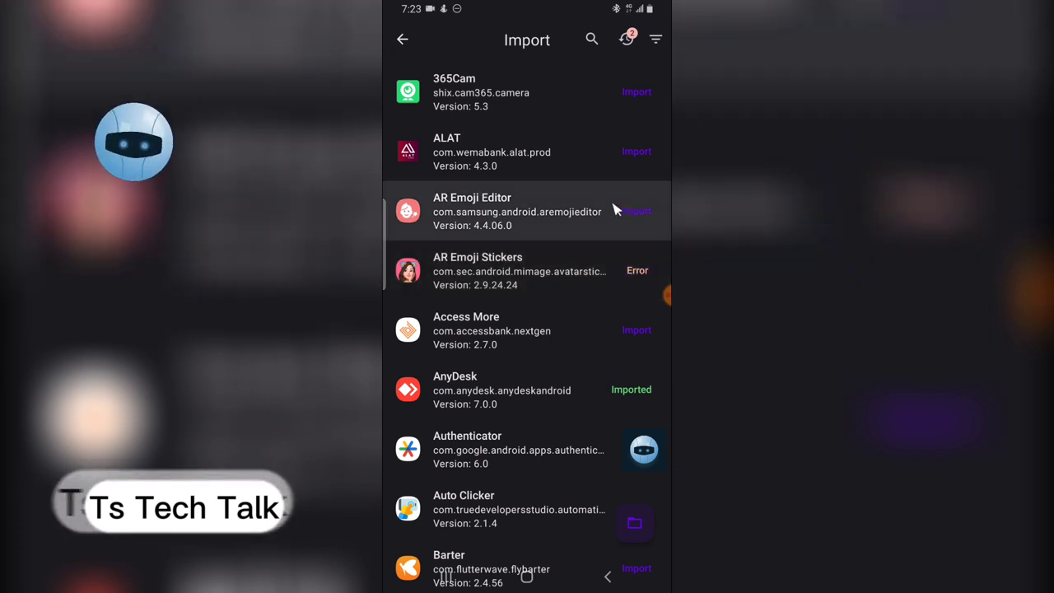
left_click(647, 155)
left_click(655, 97)
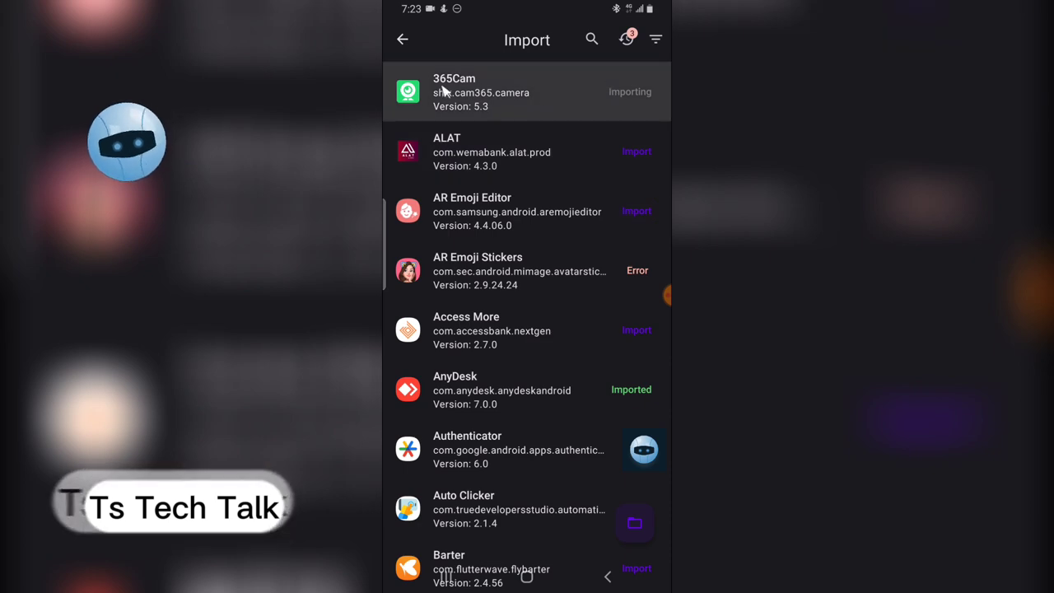
Step: Import Bing into the VM and check the import status of 365Cam and Bing
scroll(543, 321, "down", 5)
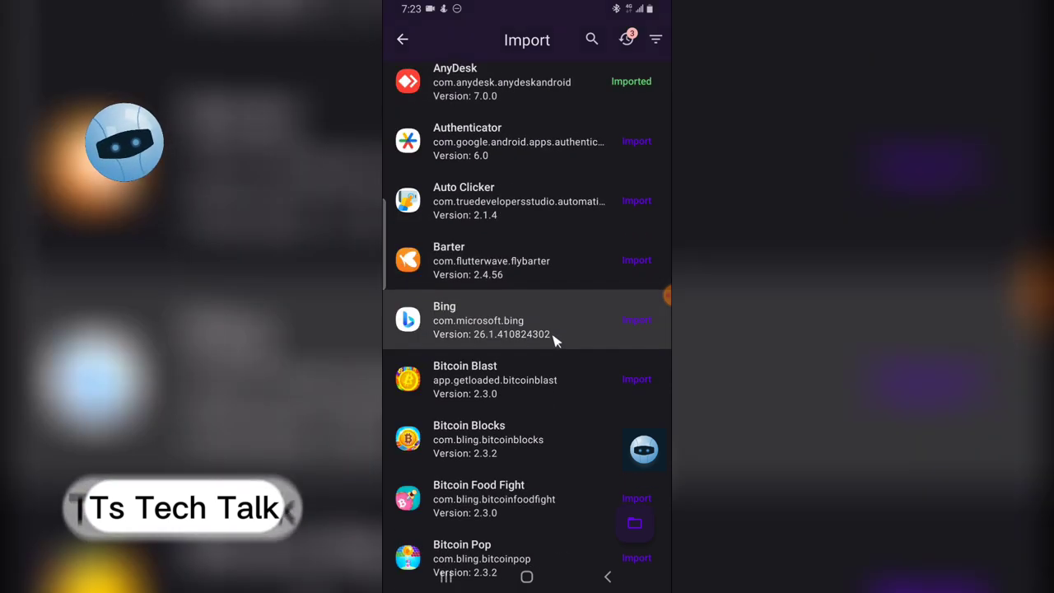
left_click(632, 326)
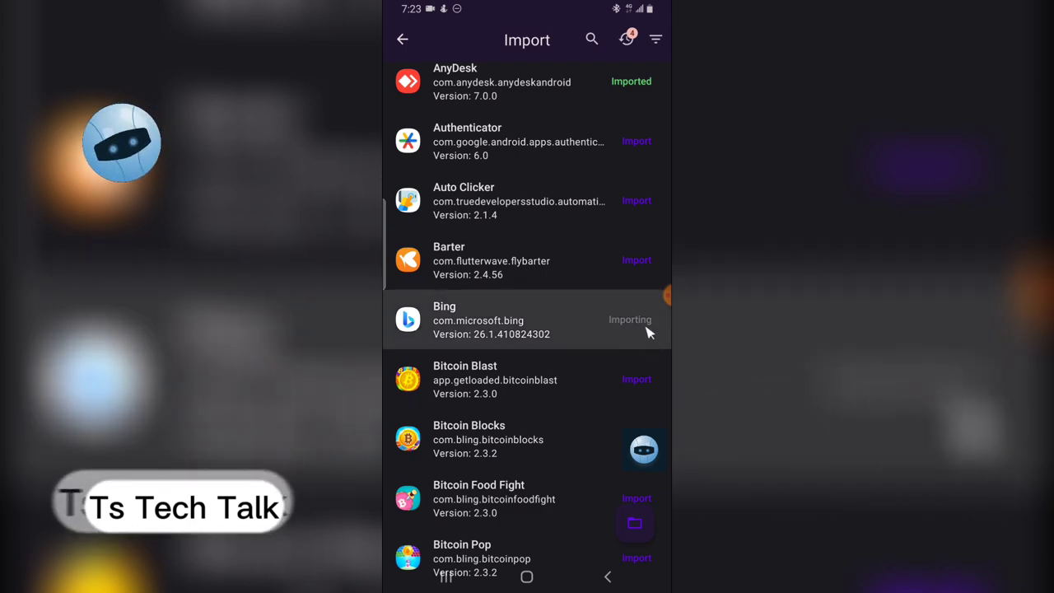
scroll(647, 332, "up", 5)
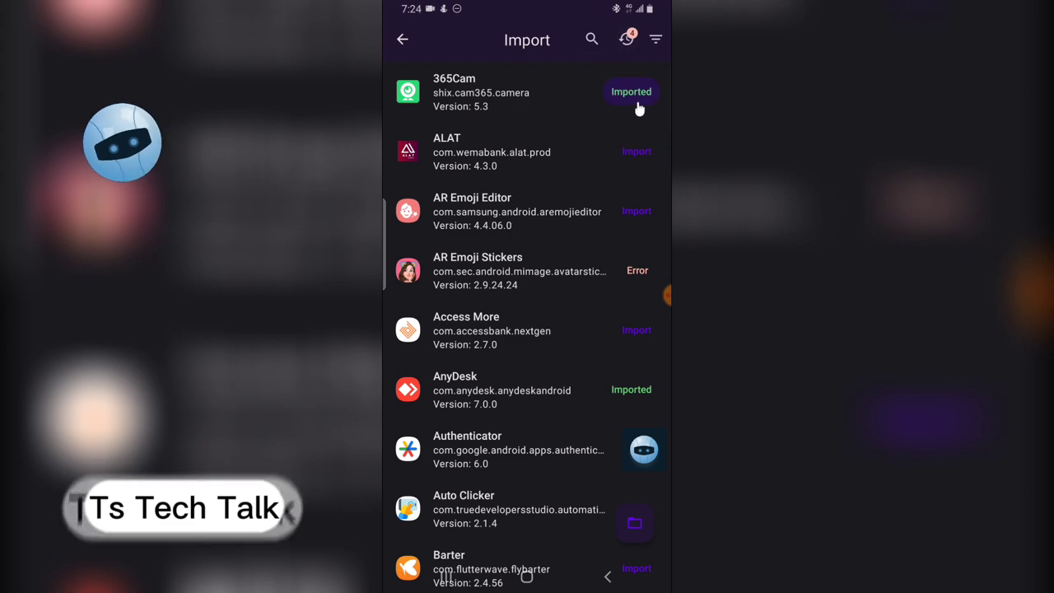
scroll(607, 390, "down", 6)
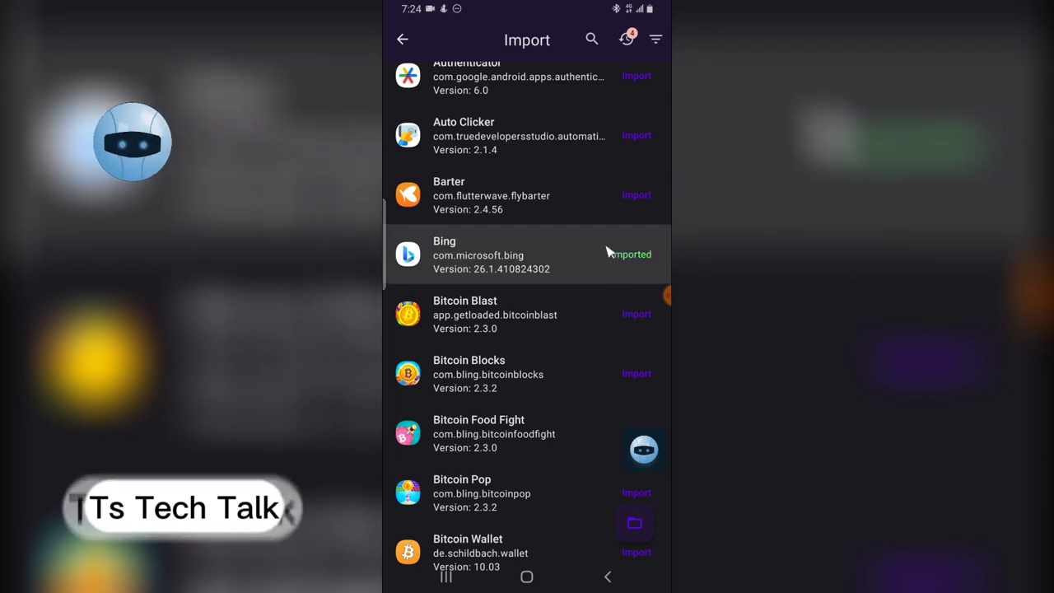
scroll(629, 260, "up", 5)
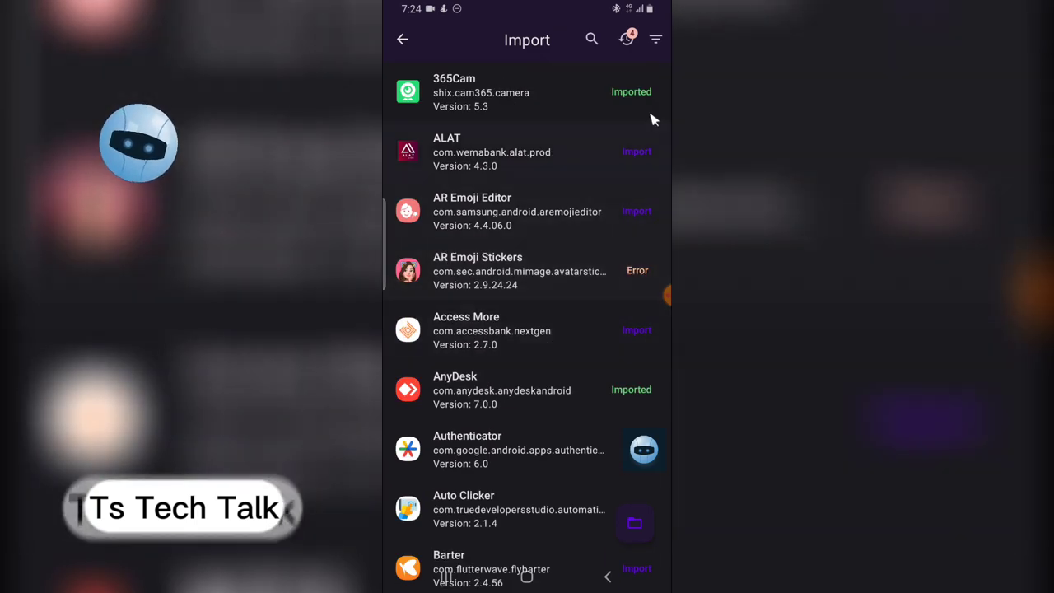
Step: Search the importable apps for "what", and return to the VM's app drawer
scroll(564, 289, "down", 5)
scroll(576, 275, "down", 10)
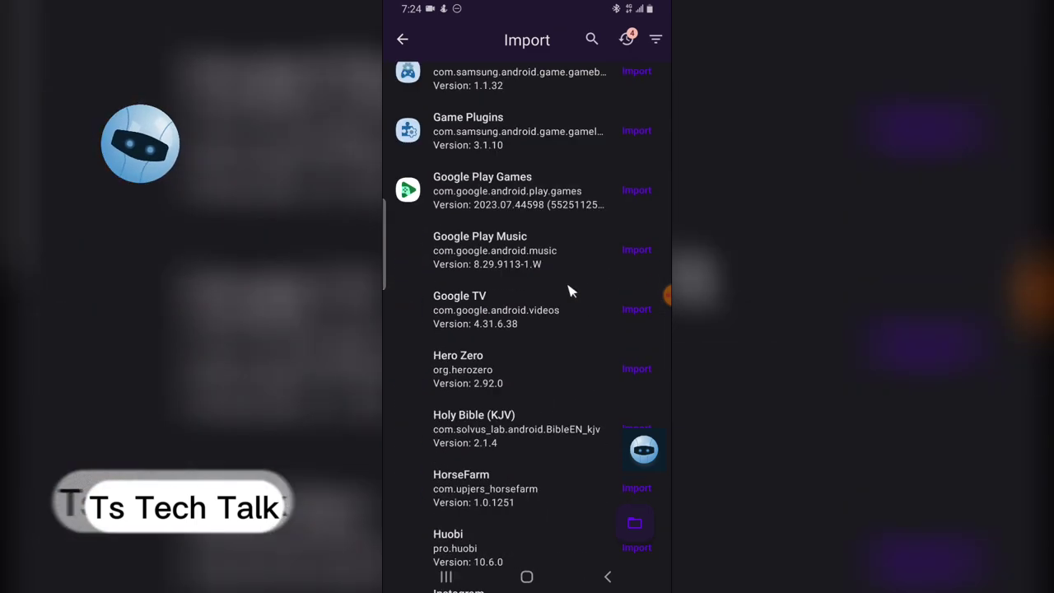
scroll(569, 291, "up", 7)
left_click(591, 39)
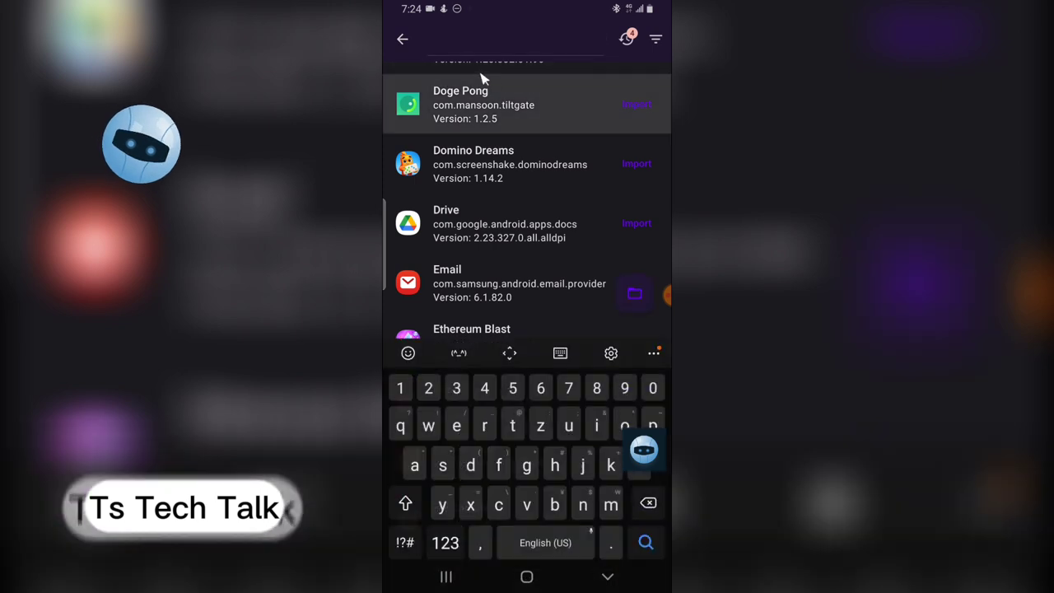
left_click(435, 426)
left_click(550, 459)
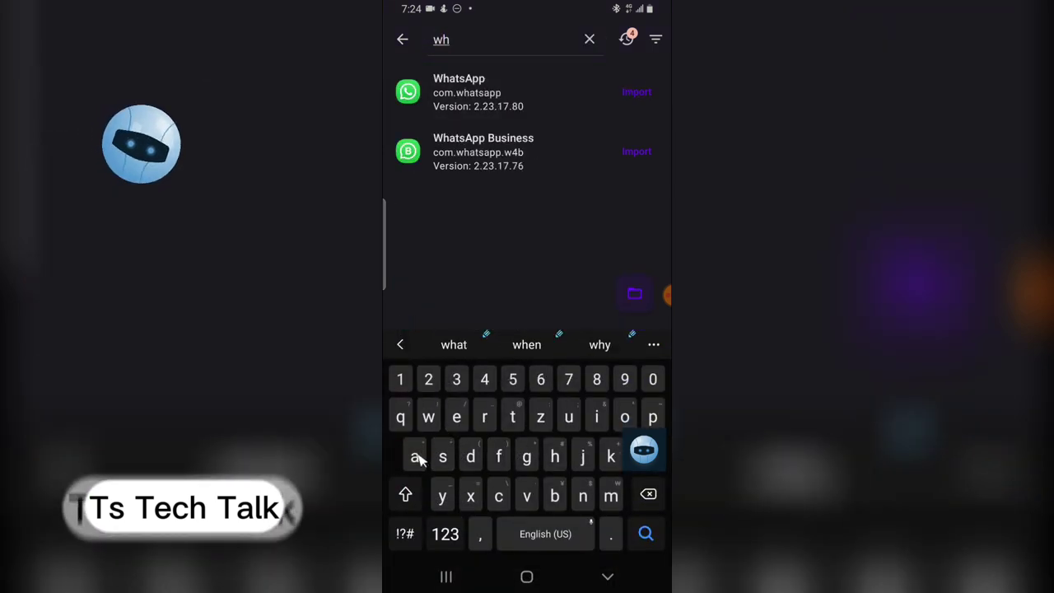
left_click(416, 457)
left_click(512, 417)
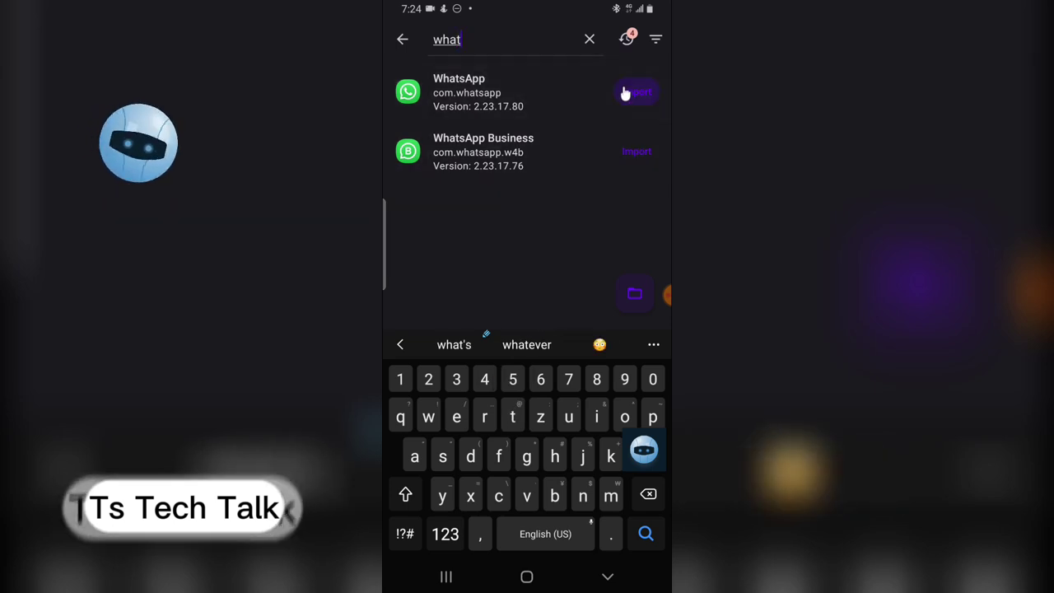
left_click(405, 40)
left_click(405, 41)
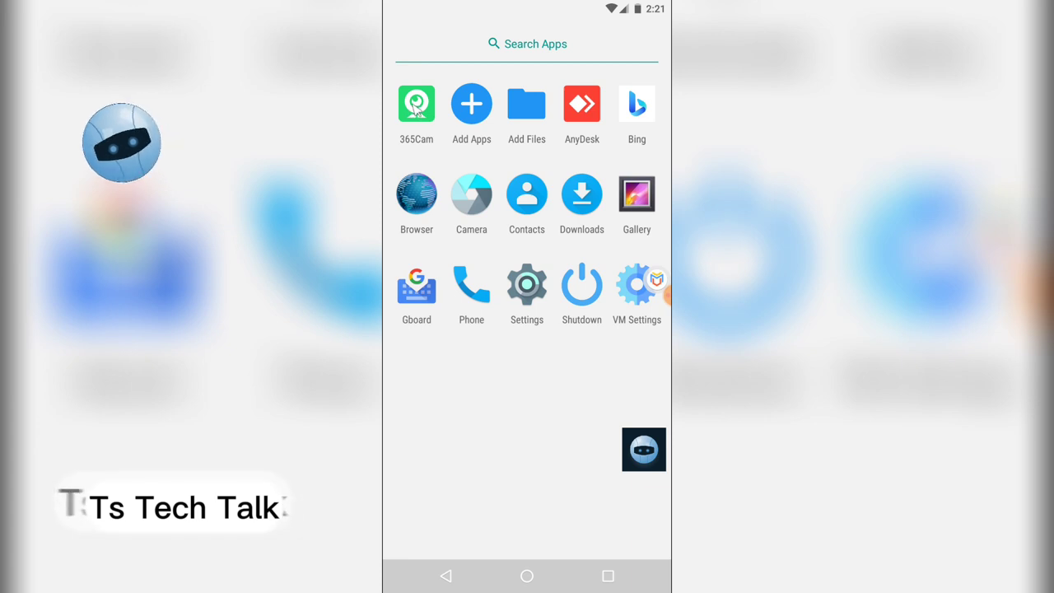
Step: Launch Bing in the VM, open its chat with location access allowed only while using Virtual Master, and go back to Bing's home page
left_click(639, 104)
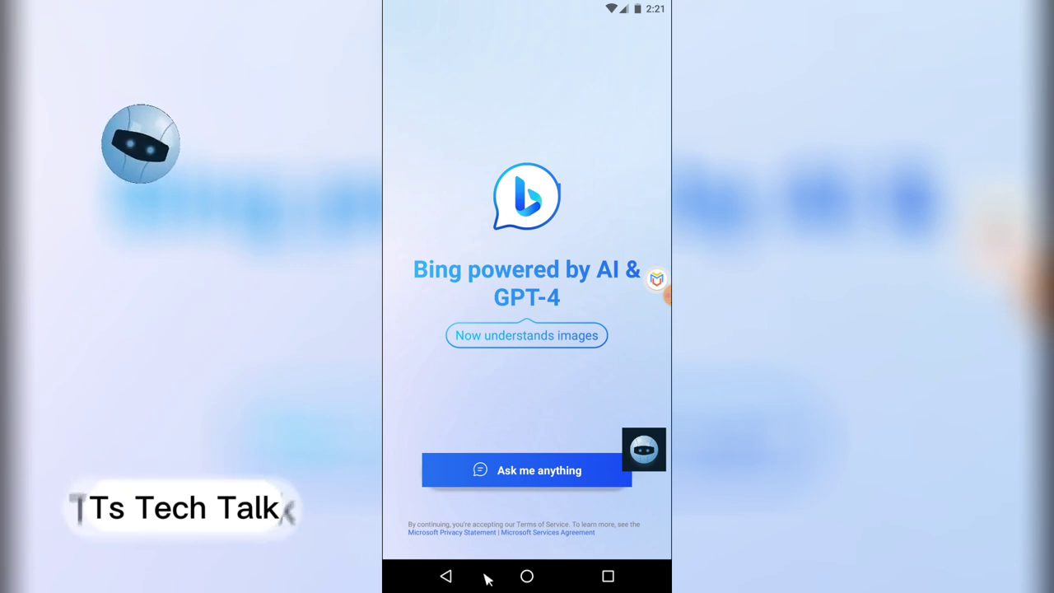
left_click(574, 469)
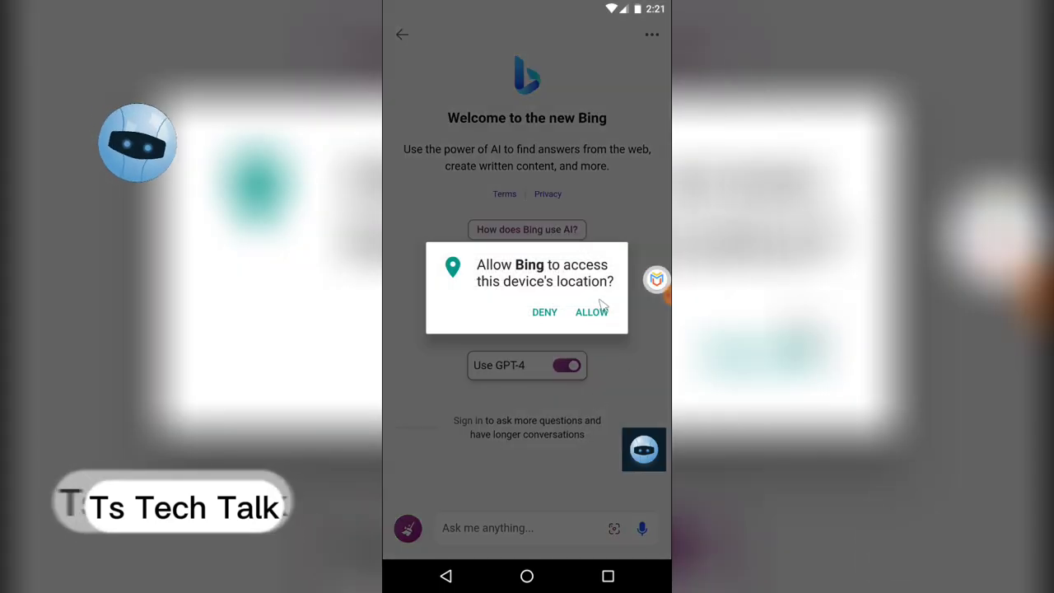
left_click(599, 312)
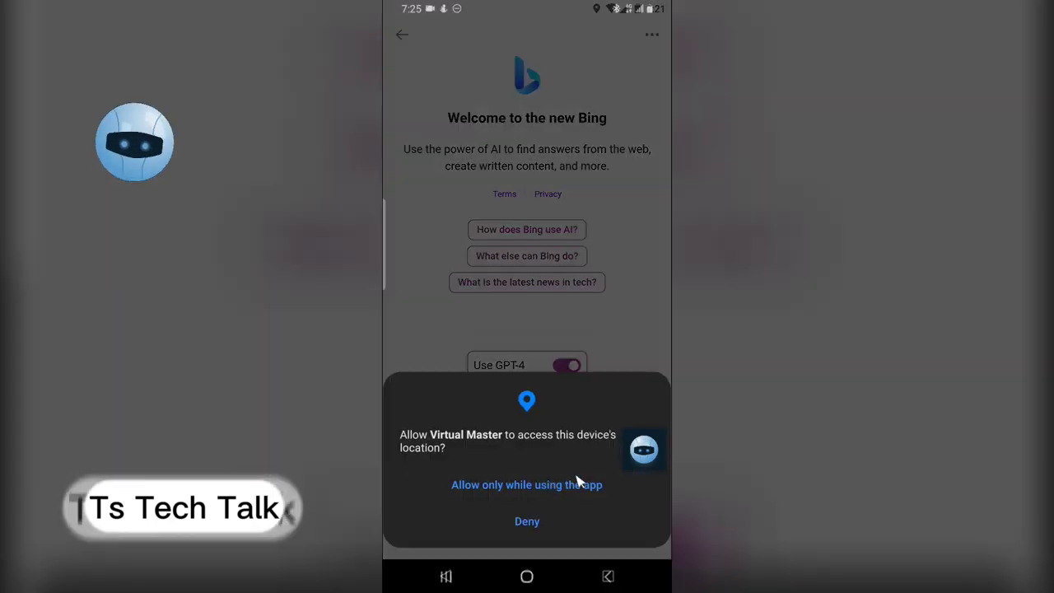
left_click(543, 487)
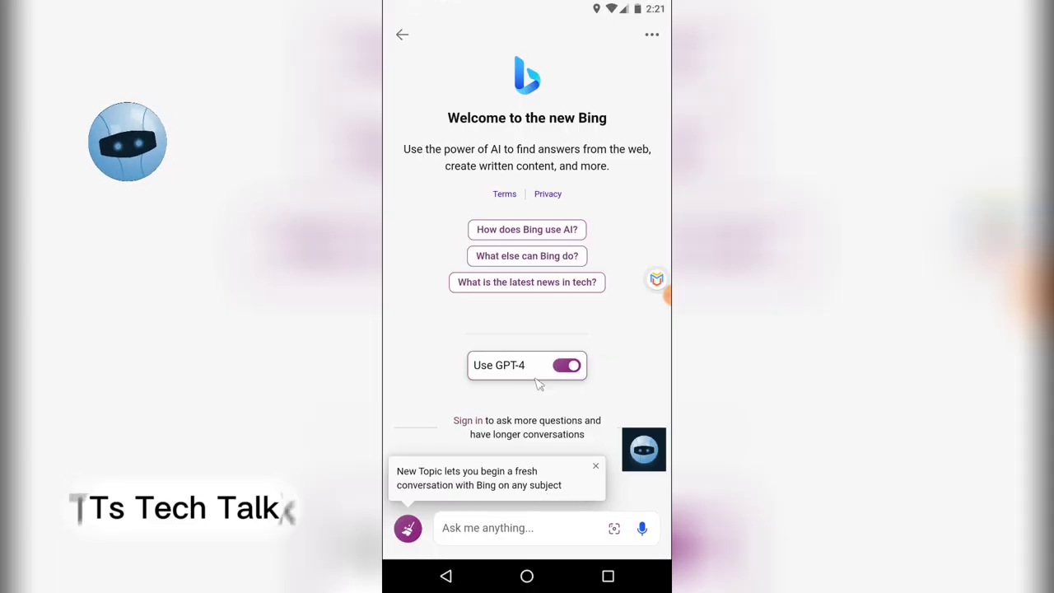
left_click(407, 37)
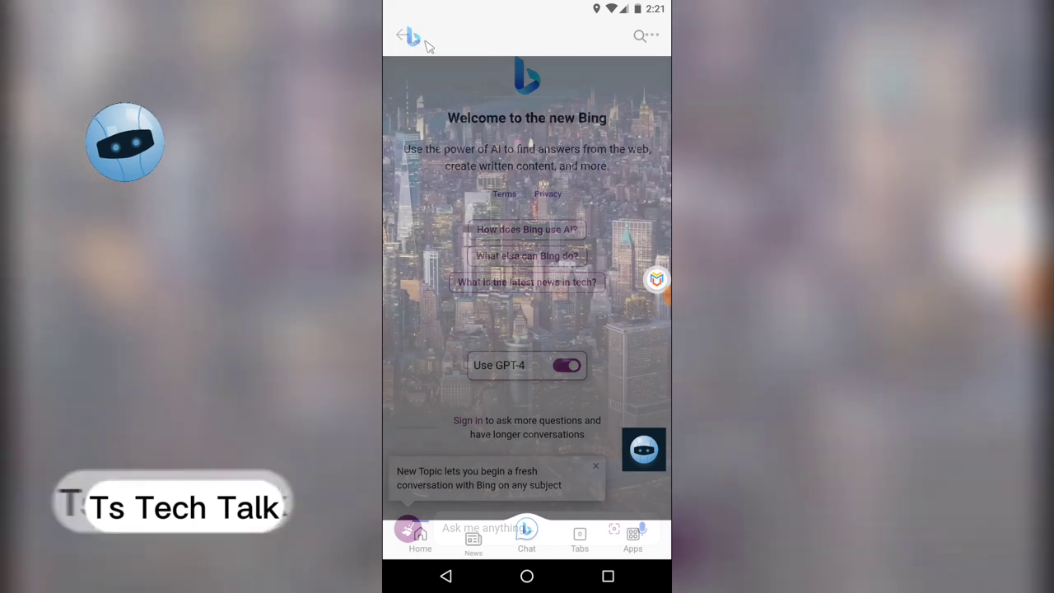
Step: Close Bing and Gallery from the VM's recent apps
left_click(609, 577)
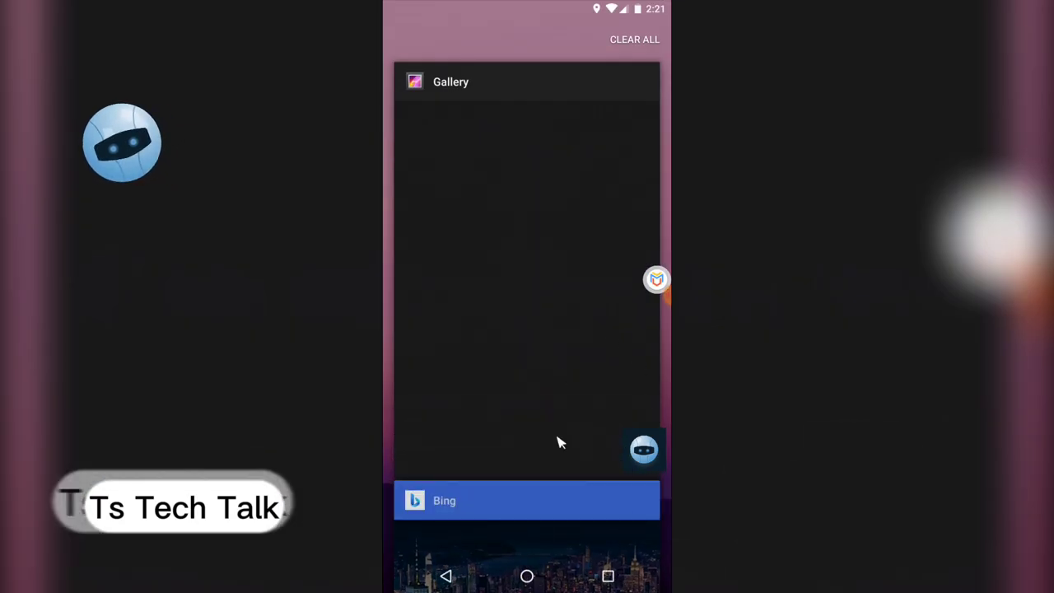
left_click(641, 500)
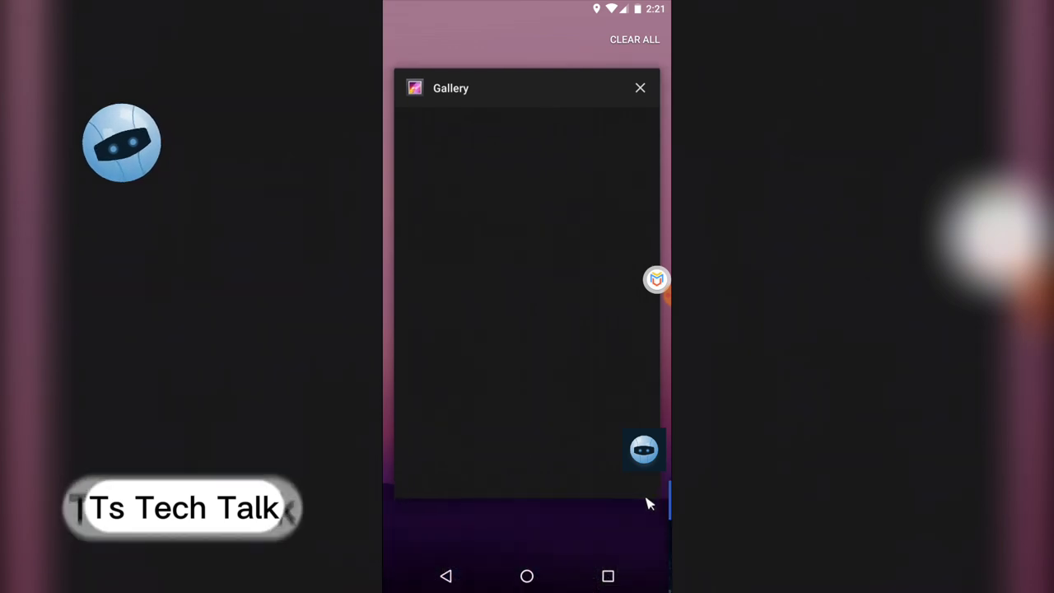
left_click(643, 97)
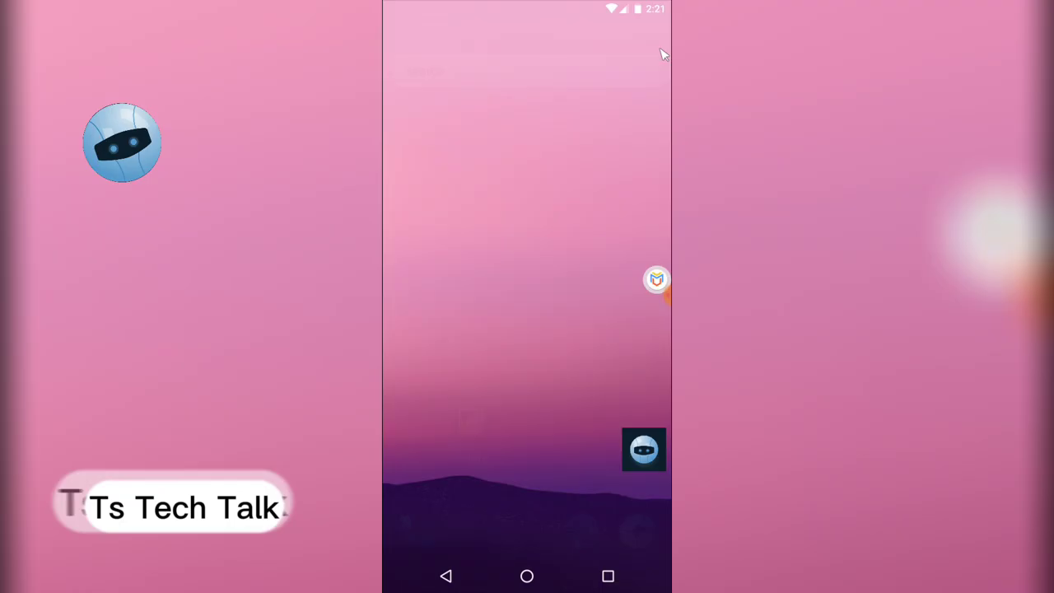
Step: Launch AnyDesk from the VM's app drawer, accept its privacy statement and agree to install the remote-control plugin
left_click(521, 496)
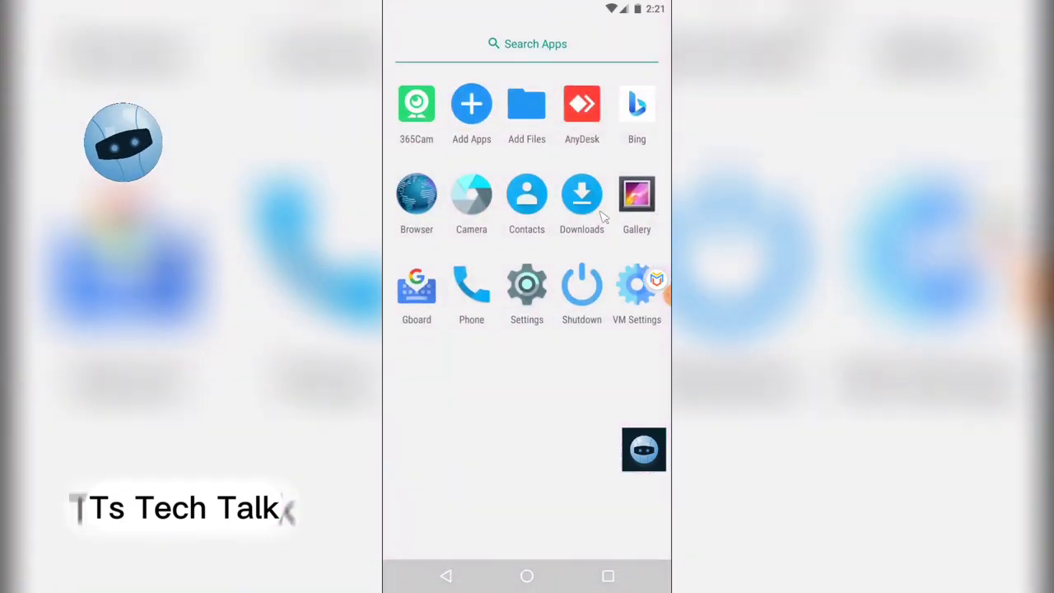
left_click(604, 114)
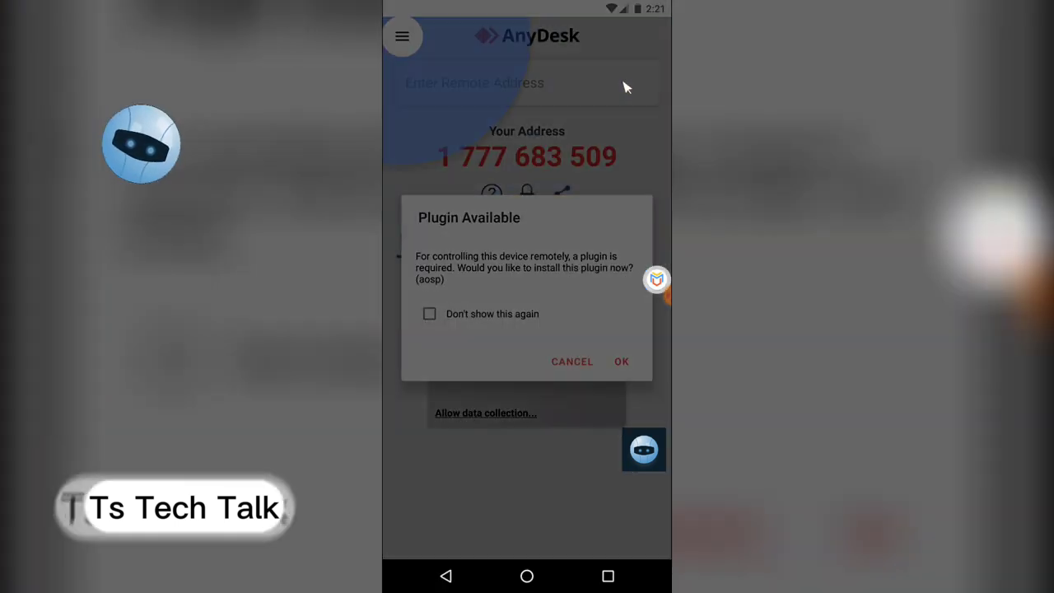
left_click(625, 87)
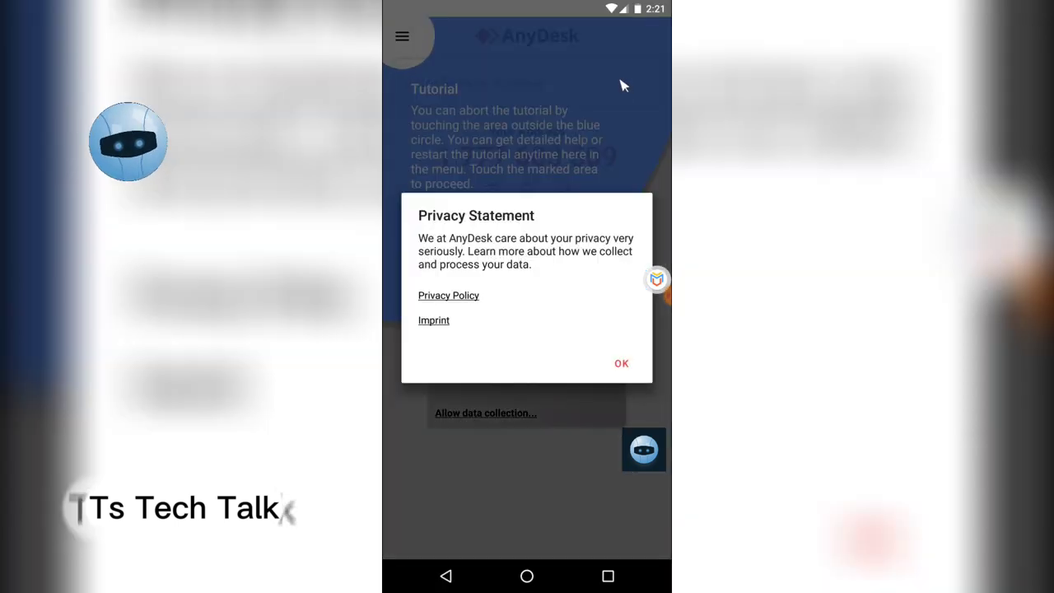
left_click(623, 364)
left_click(623, 362)
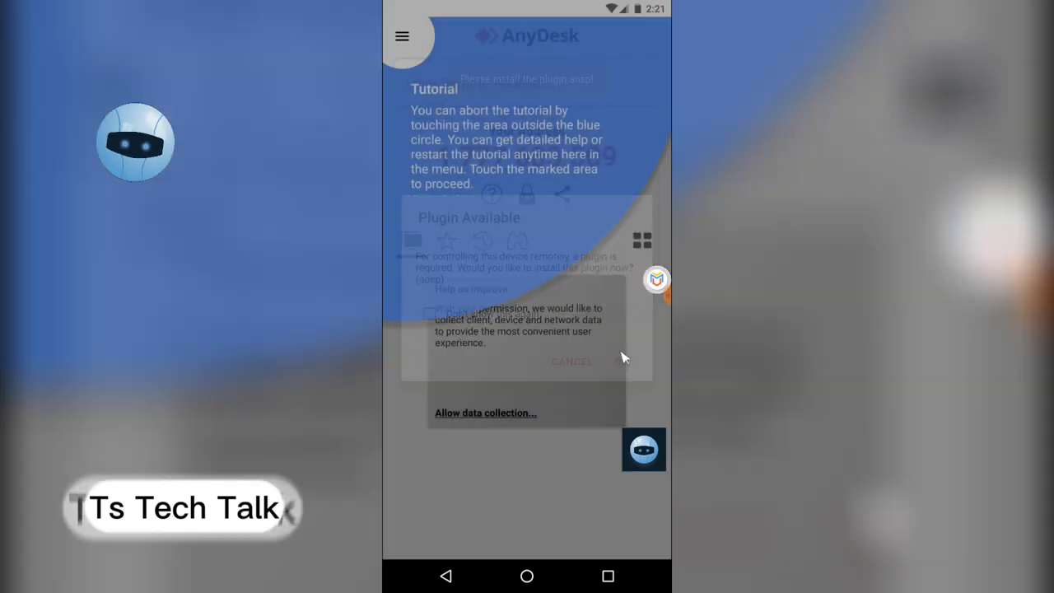
Step: Advance and dismiss AnyDesk's introductory tutorial, and return to the VM's app drawer
left_click(402, 35)
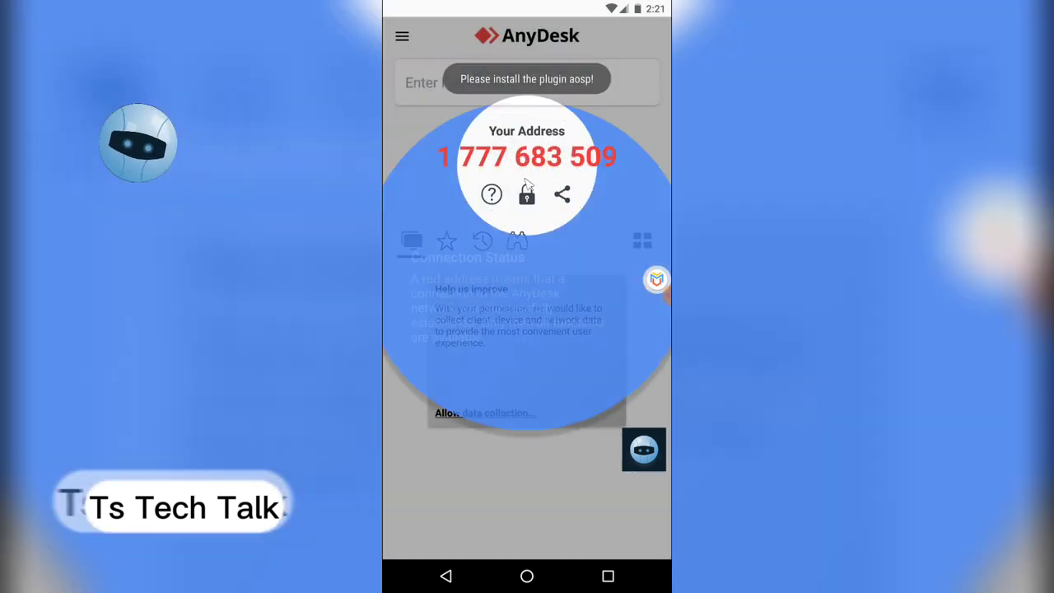
left_click(513, 519)
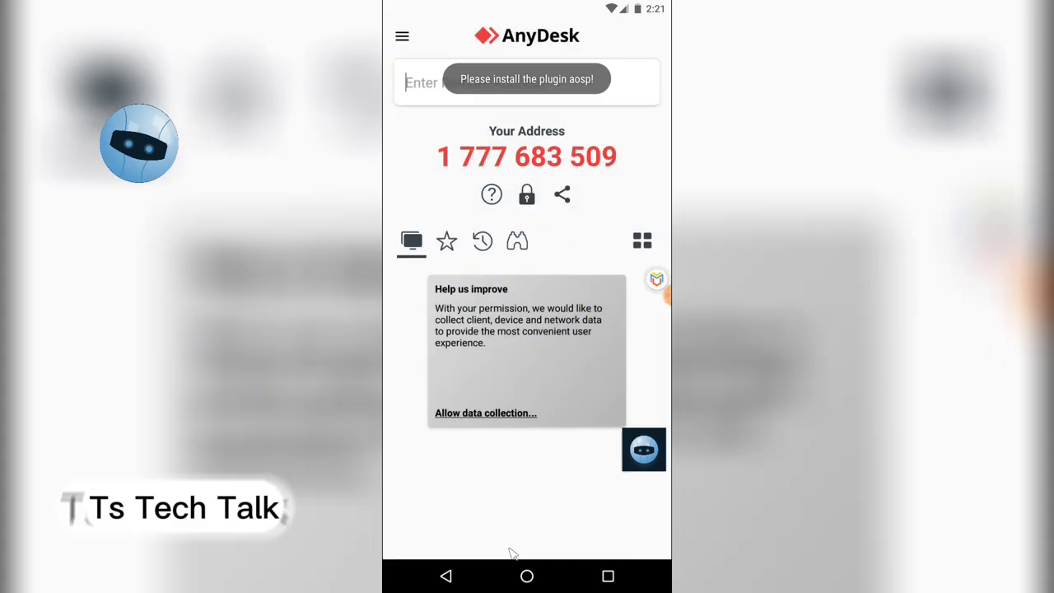
left_click(463, 580)
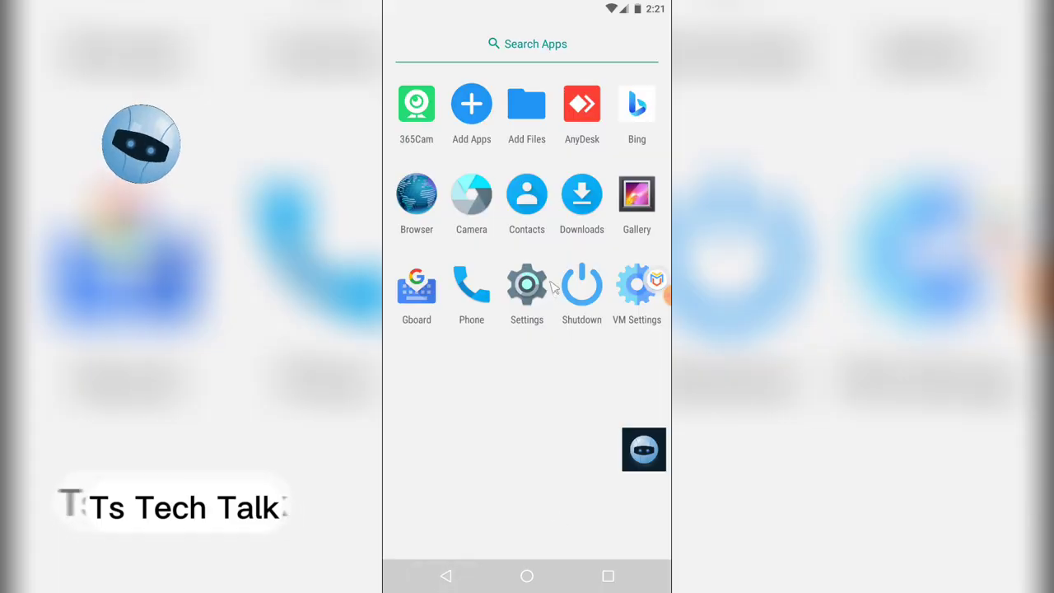
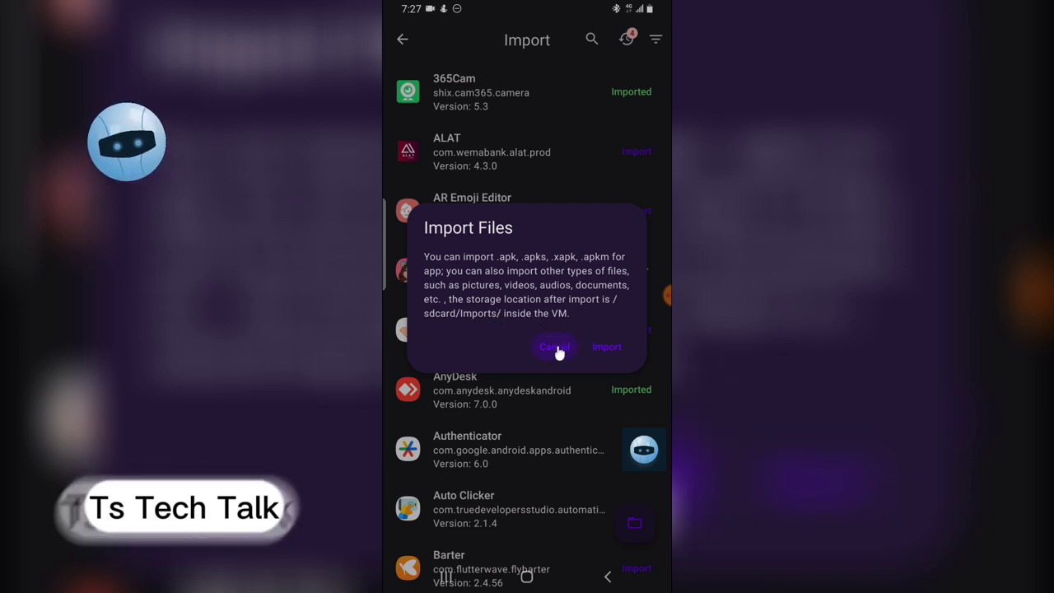
Step: Import images (33).jpeg and images (34).jpeg from the phone's recent files into the VM and acknowledge the import notice
left_click(599, 350)
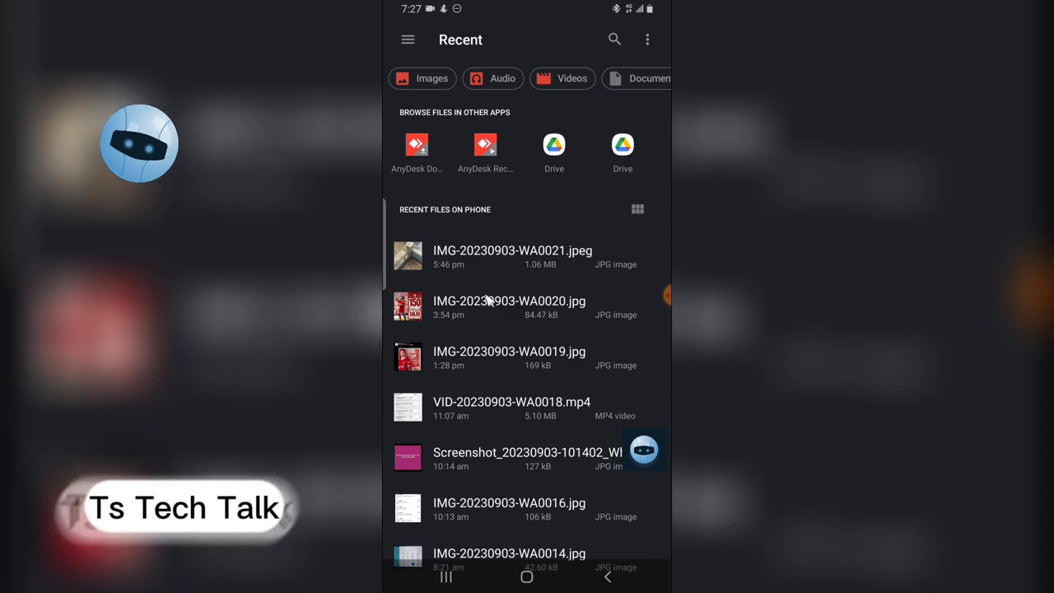
scroll(504, 354, "down", 5)
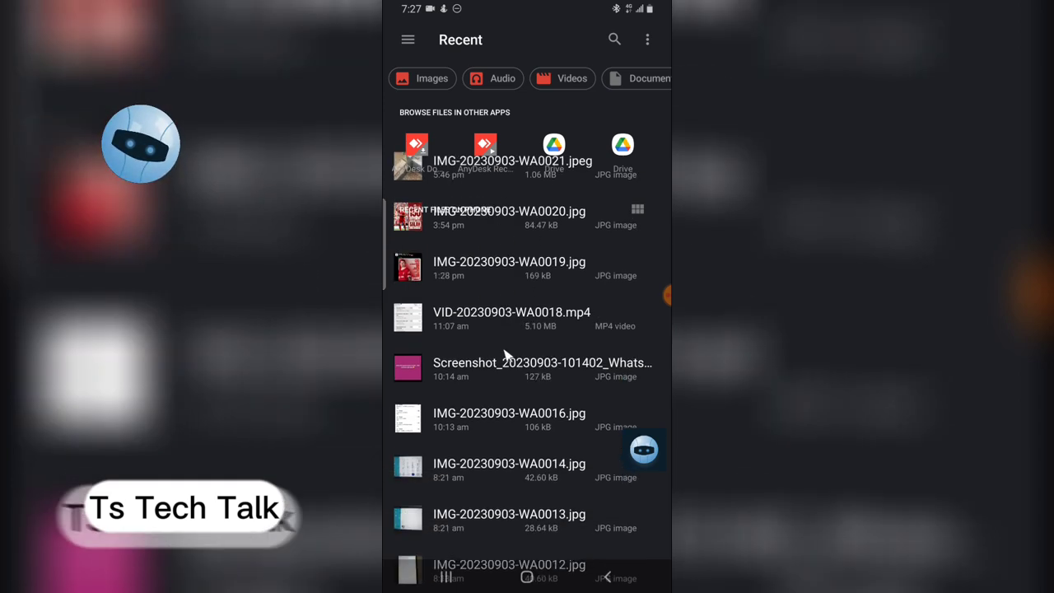
scroll(507, 341, "up", 5)
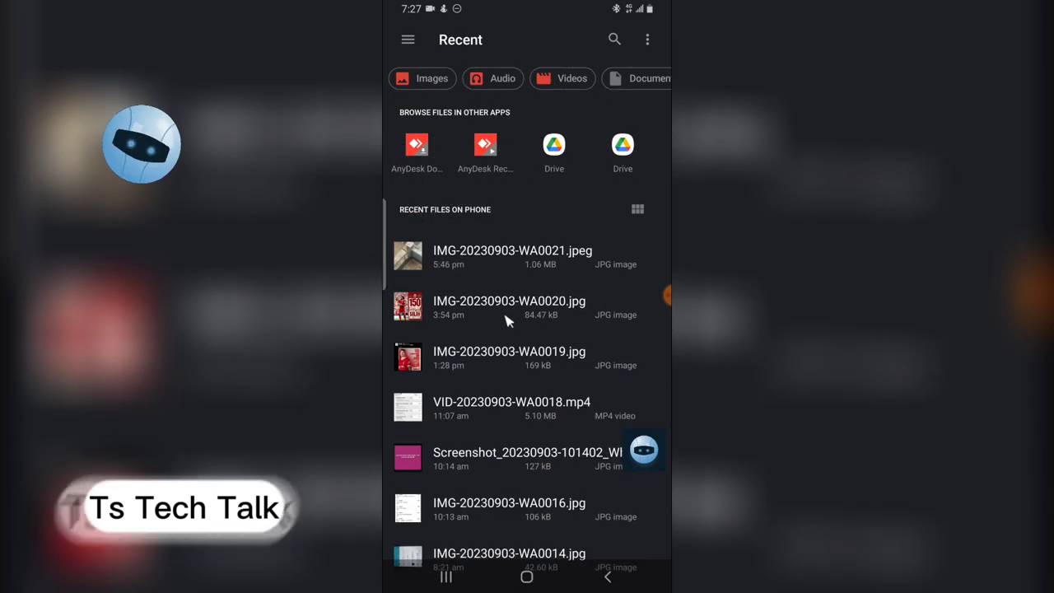
scroll(507, 321, "down", 10)
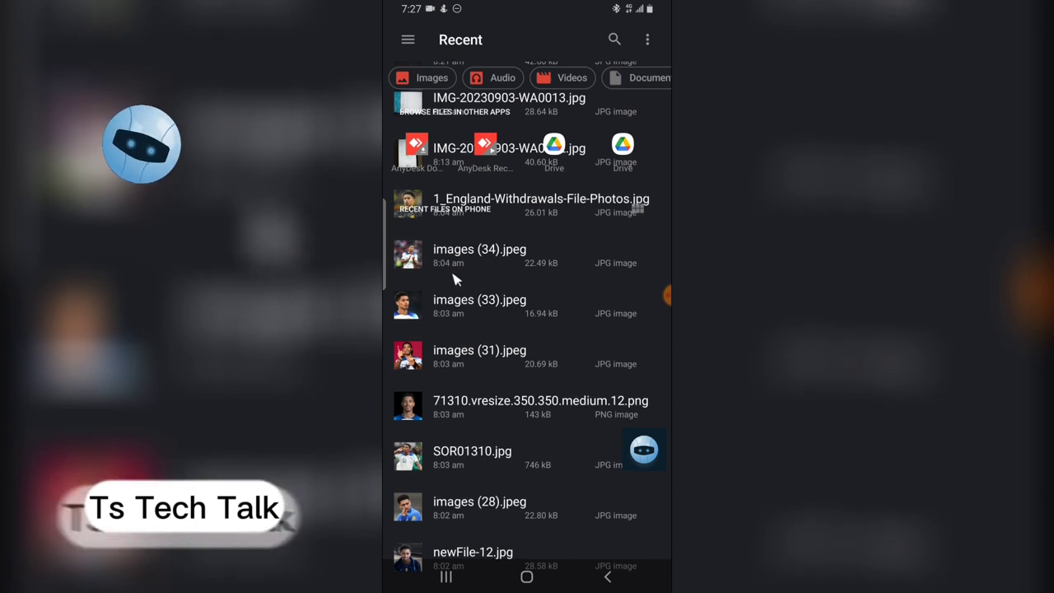
left_click(436, 316)
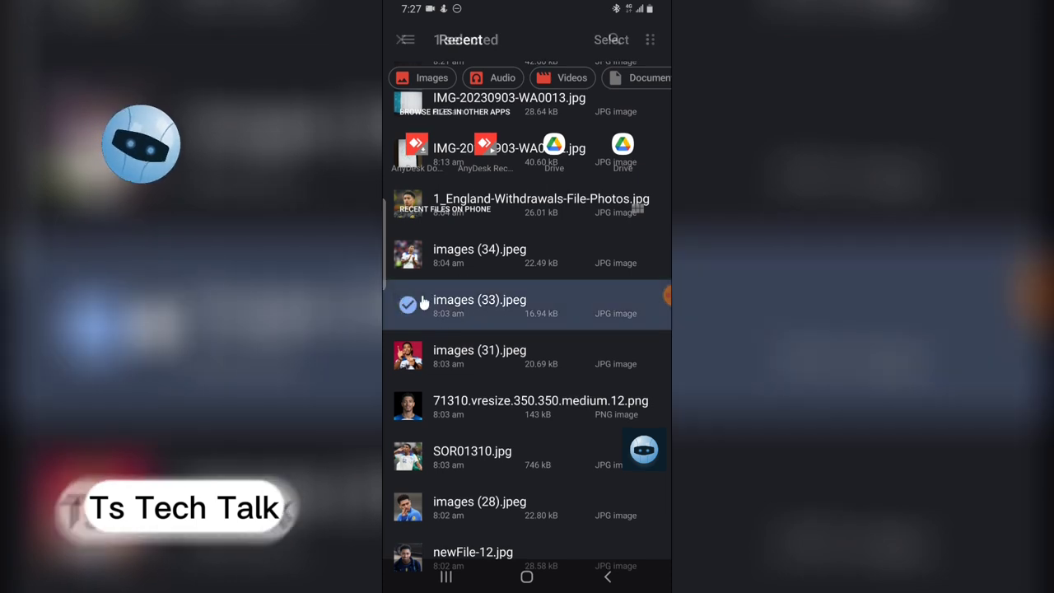
left_click(408, 305)
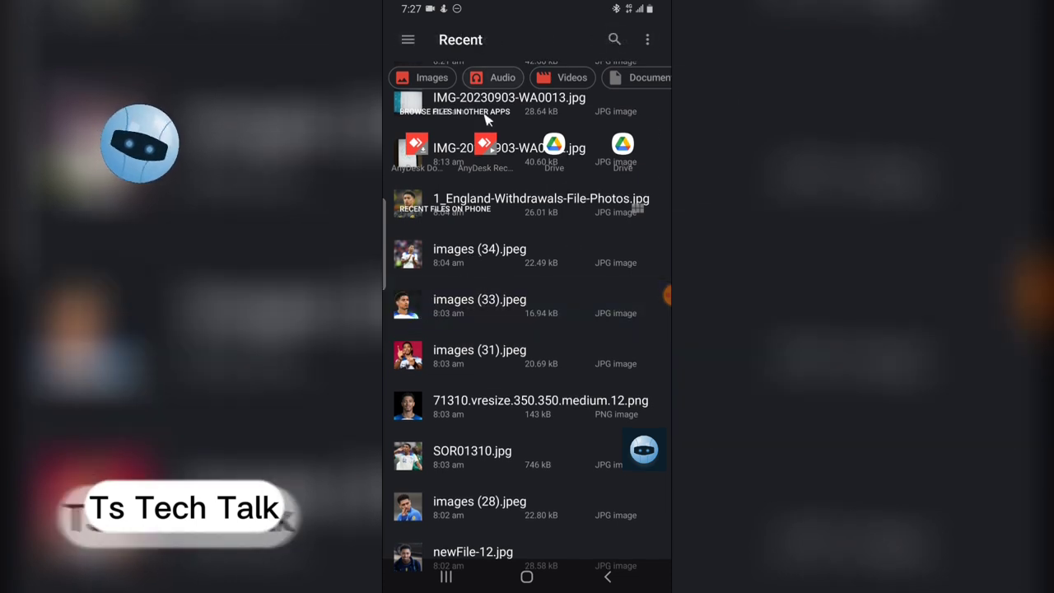
left_click(408, 315)
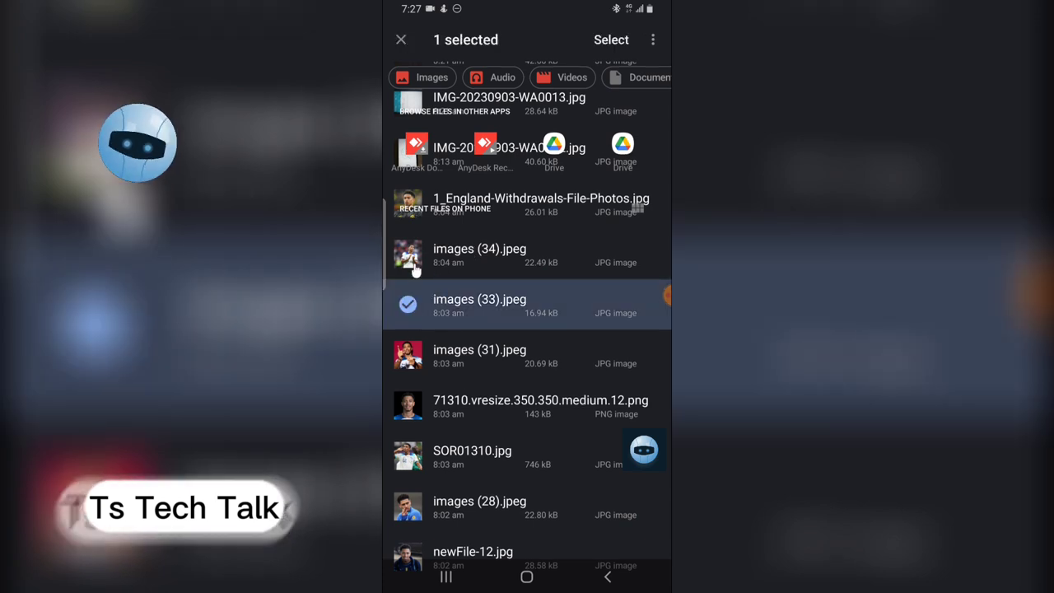
left_click(414, 257)
left_click(631, 43)
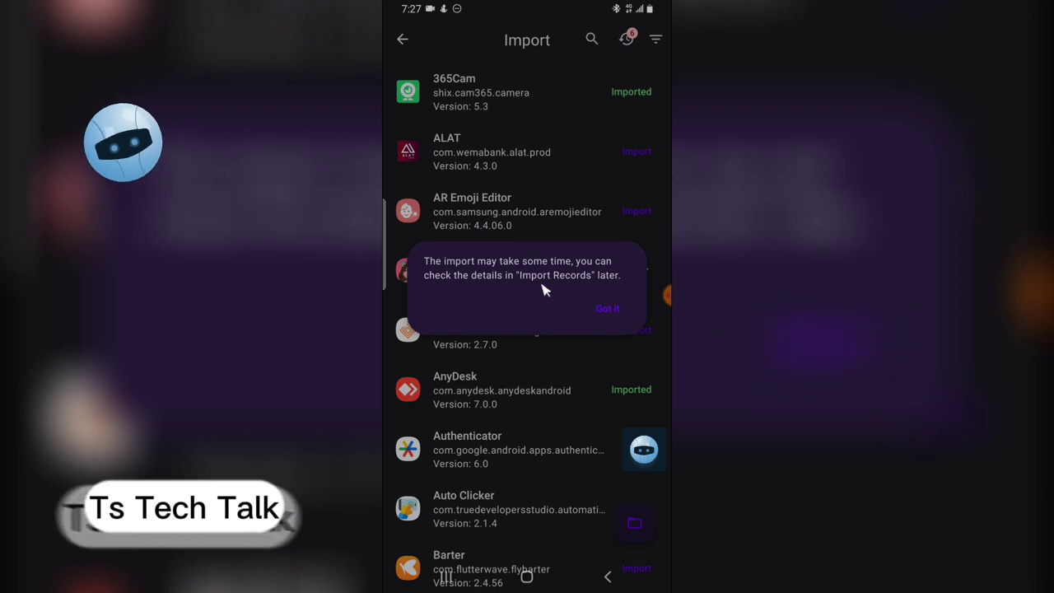
left_click(608, 305)
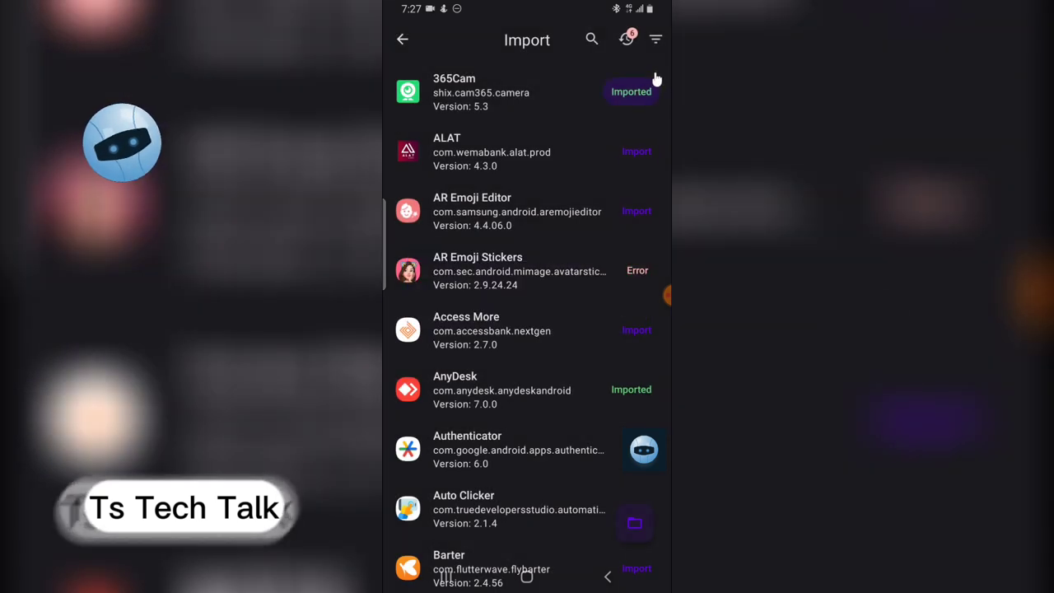
Step: Review the import records, look for the imported images in the VM Gallery's Albums view, and return to the app drawer
left_click(636, 48)
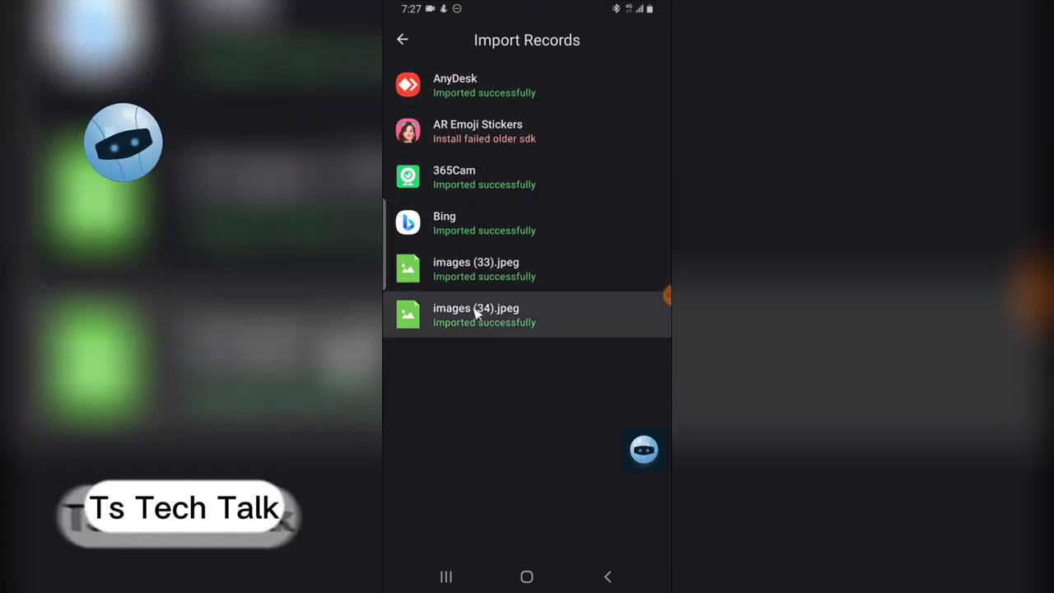
left_click(405, 40)
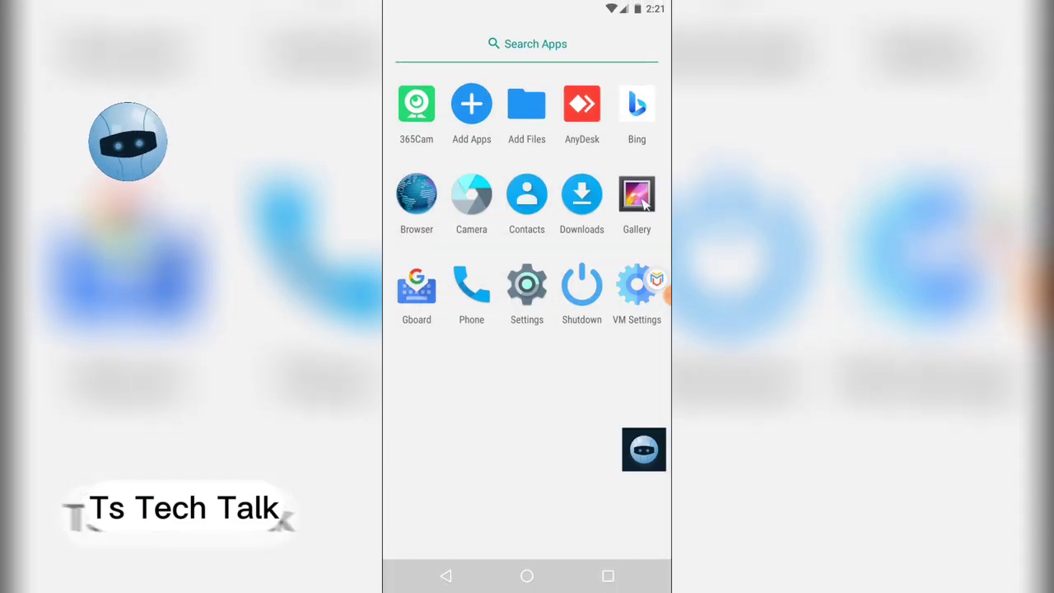
left_click(638, 195)
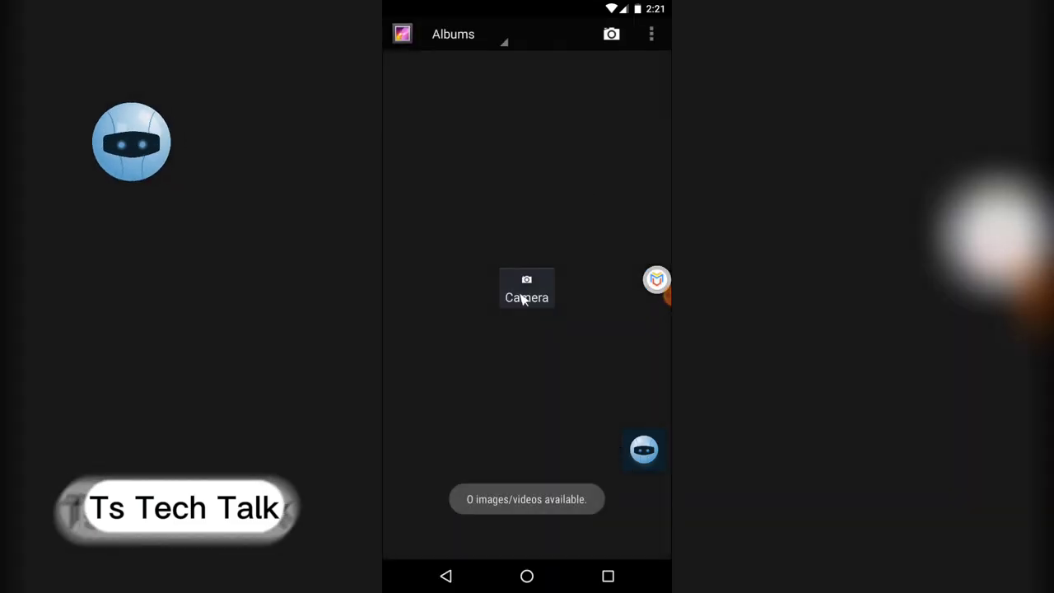
left_click(483, 41)
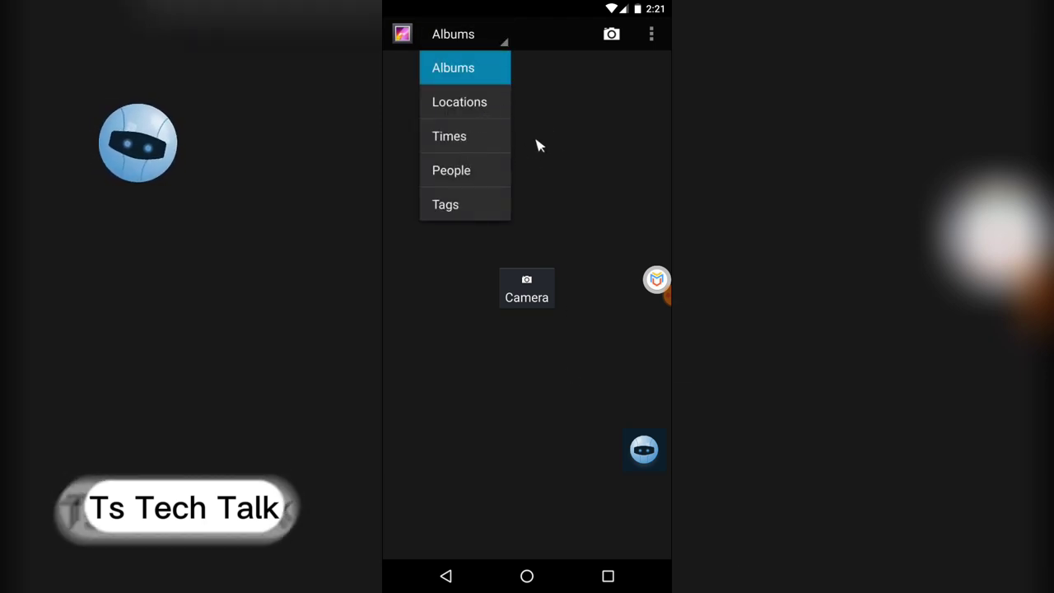
left_click(497, 71)
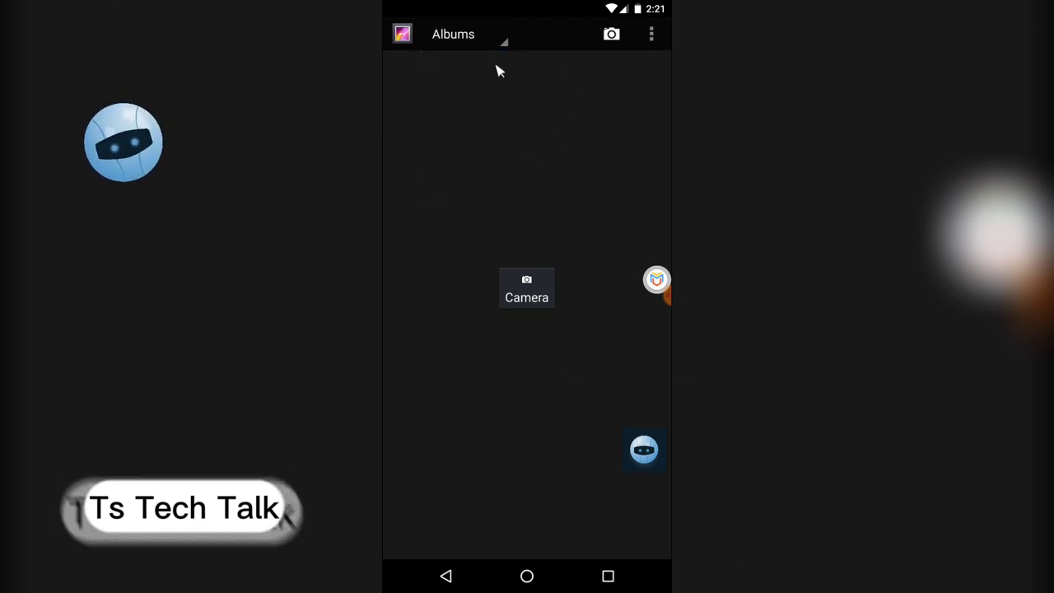
left_click(443, 575)
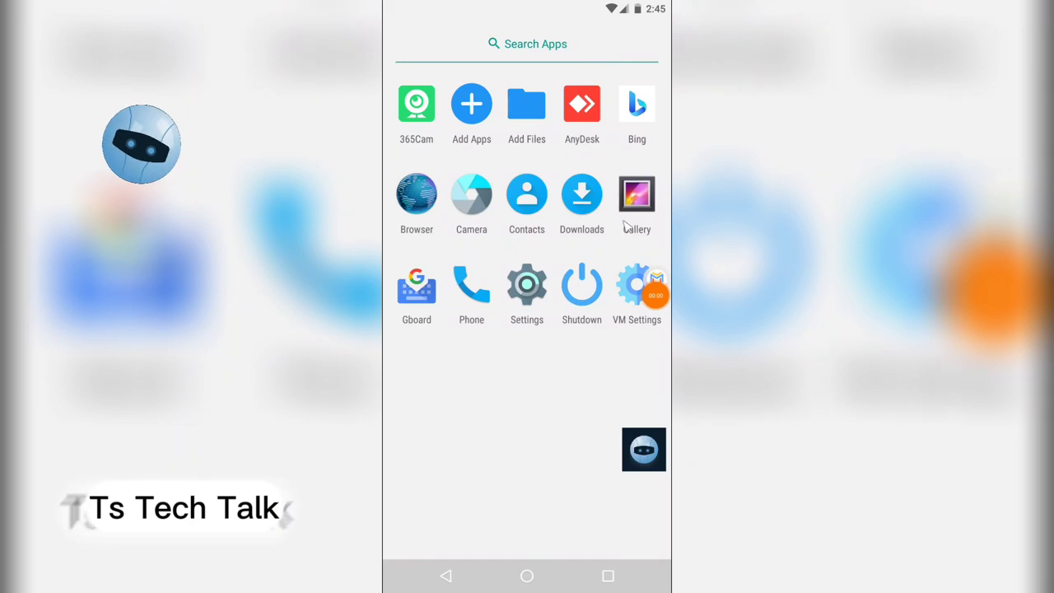
Step: Launch Gallery in the VM, view the Images album, and return to the app drawer
left_click(642, 190)
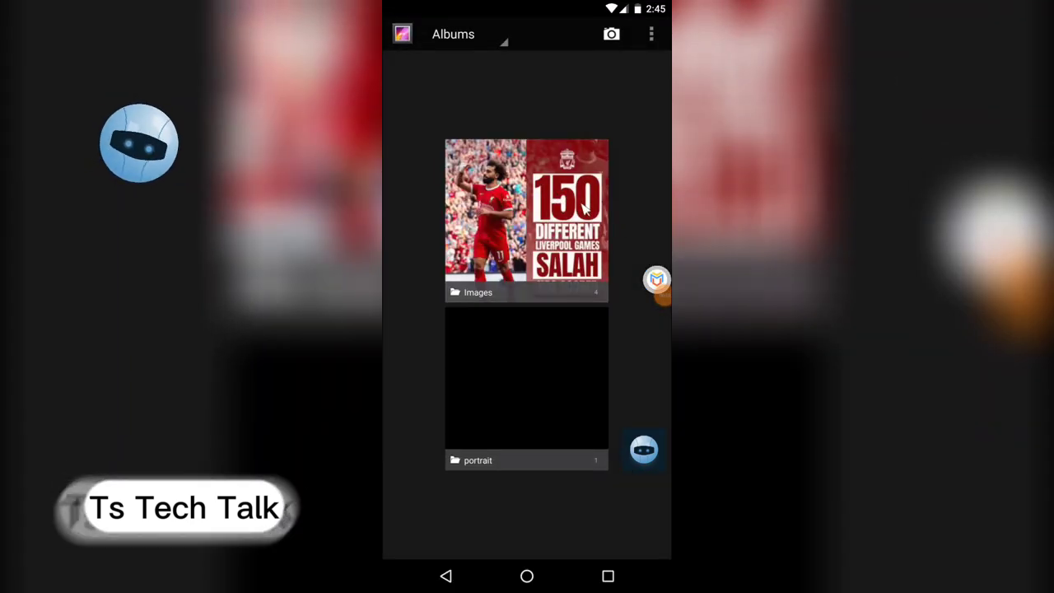
left_click(583, 210)
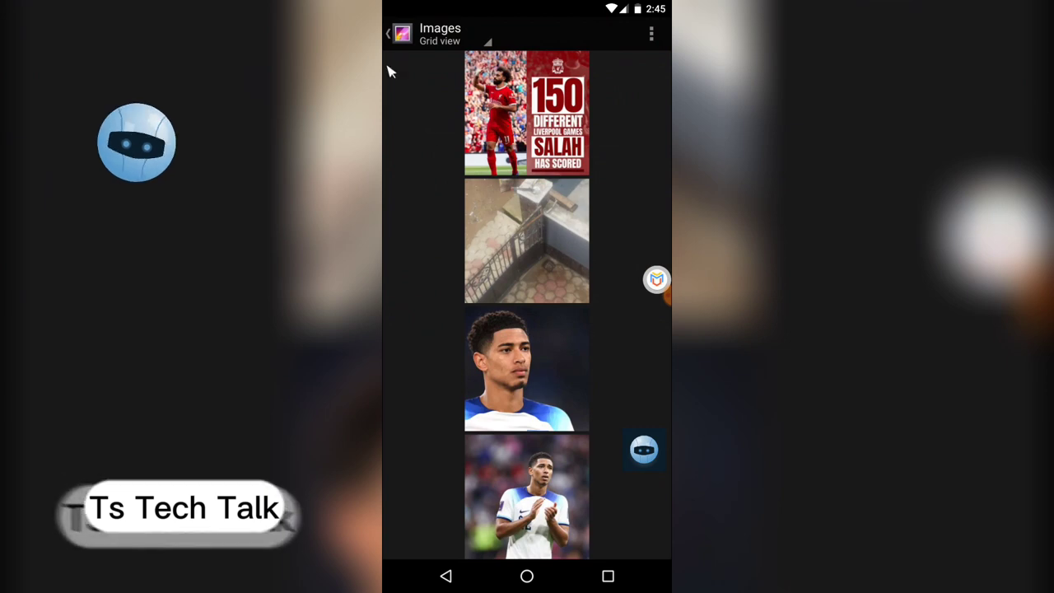
left_click(392, 35)
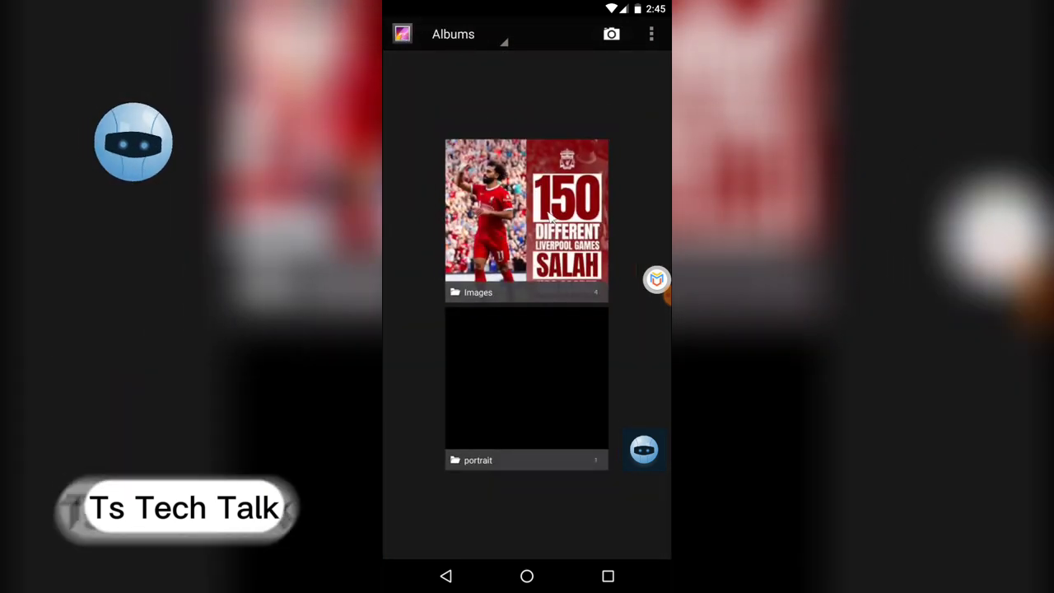
left_click(450, 583)
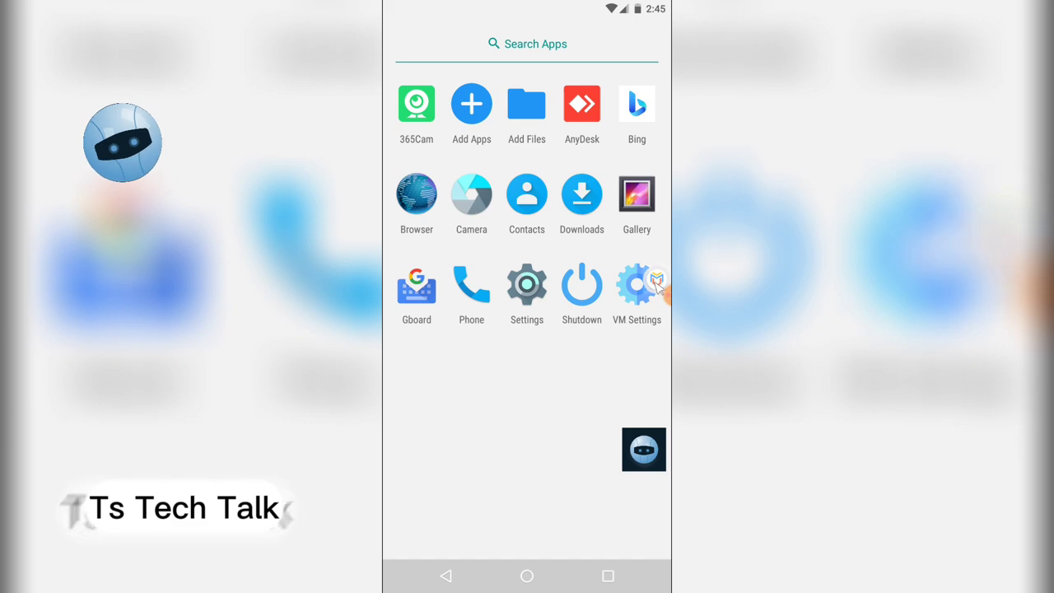
Step: Open Virtual Master's floating menu to look over its VM controls, and close it without choosing any
left_click(657, 284)
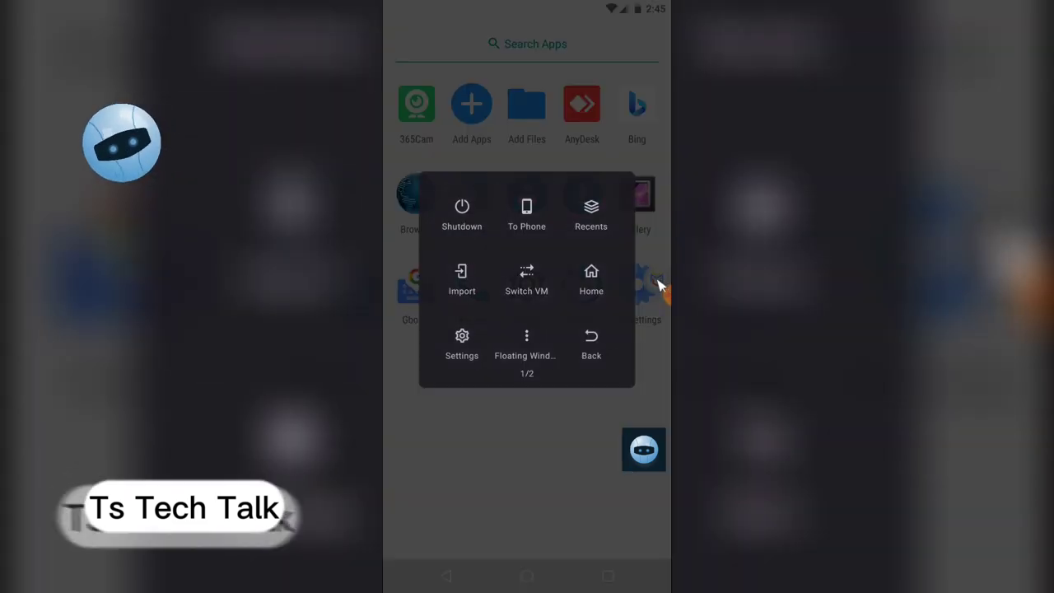
left_click(657, 284)
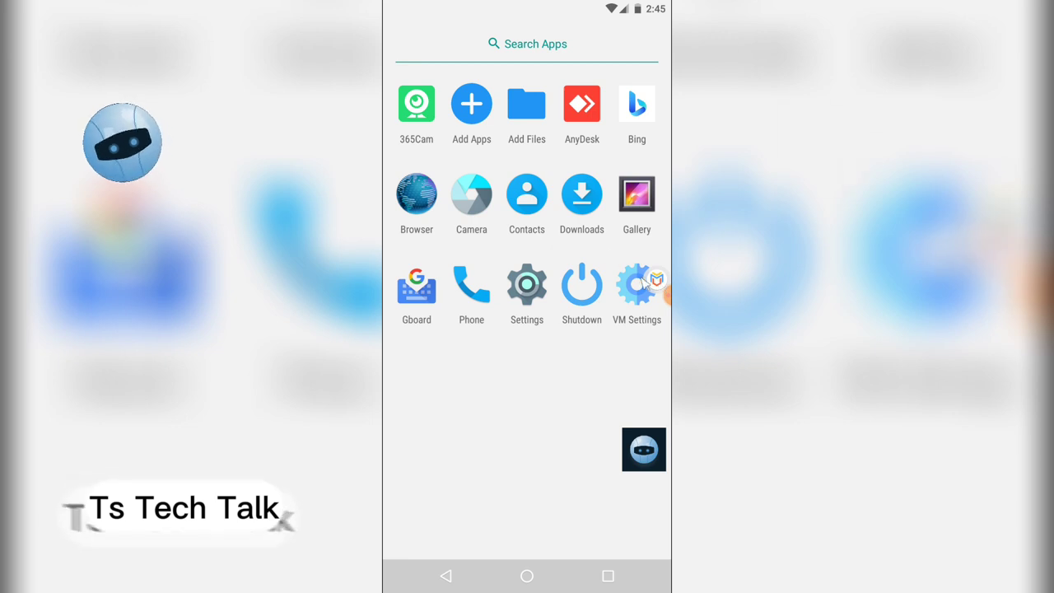
left_click(658, 281)
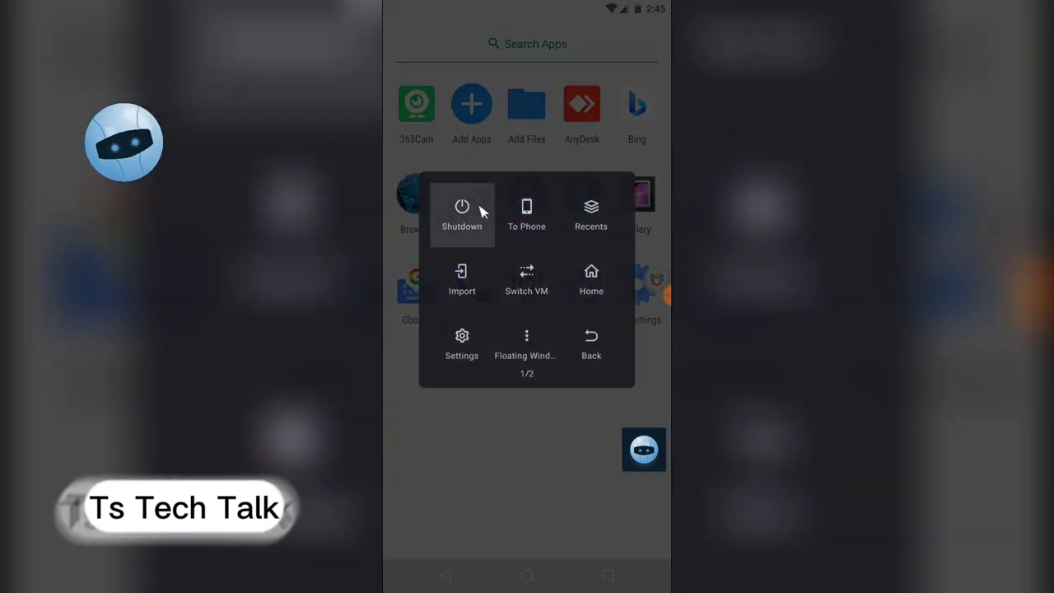
left_click(543, 472)
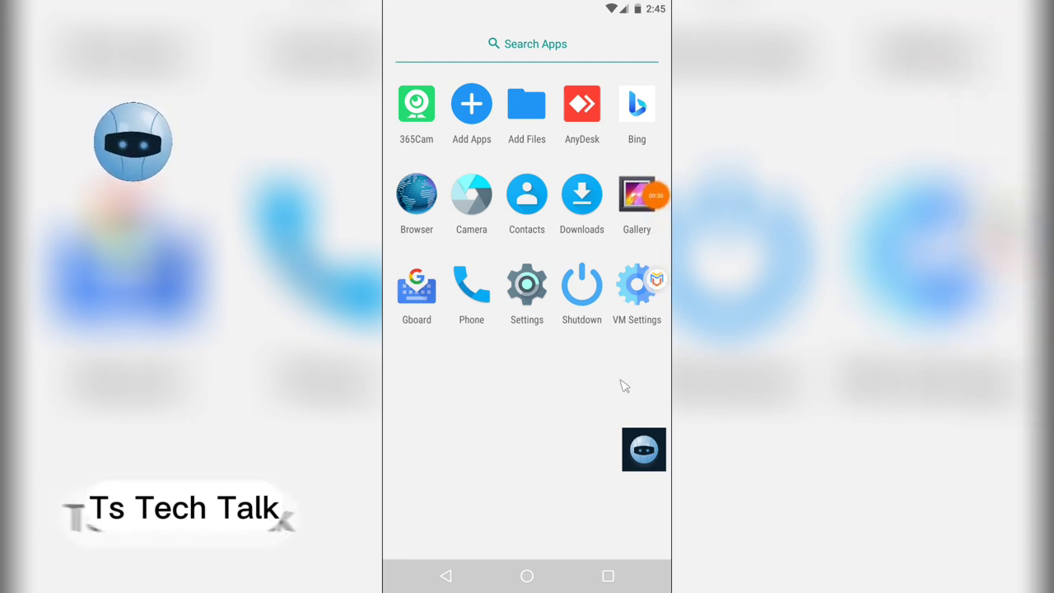
Step: Reopen Gallery to check the imported pictures in the Images album, and leave Gallery from the albums overview
left_click(636, 192)
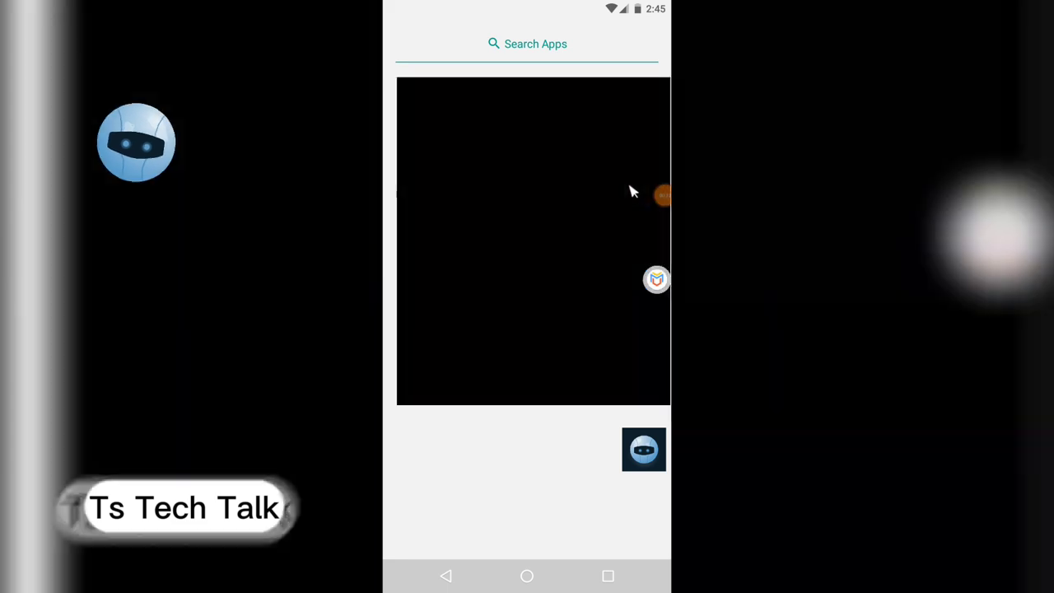
left_click(530, 266)
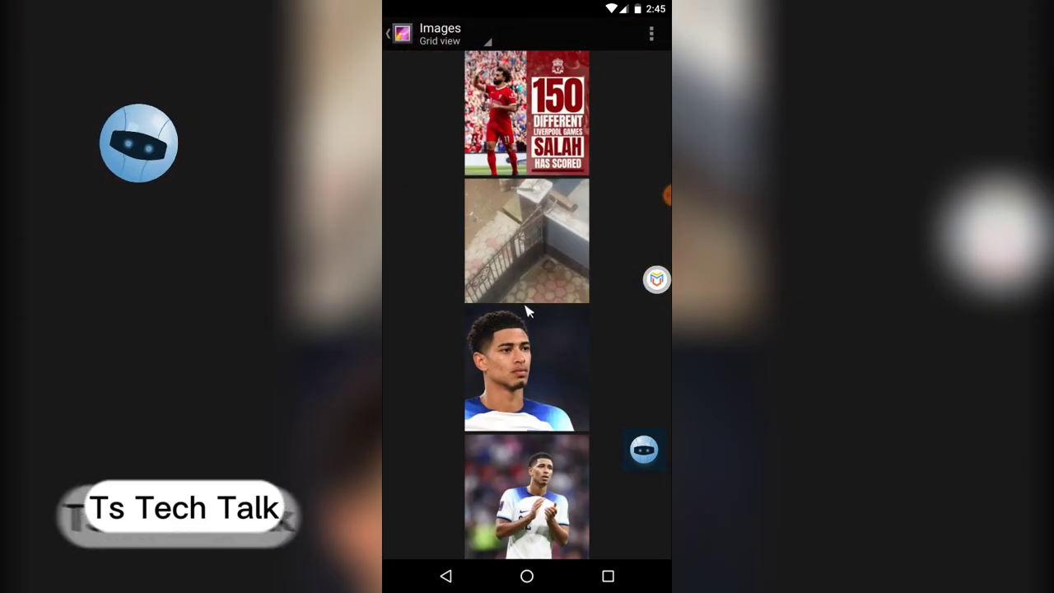
left_click(403, 39)
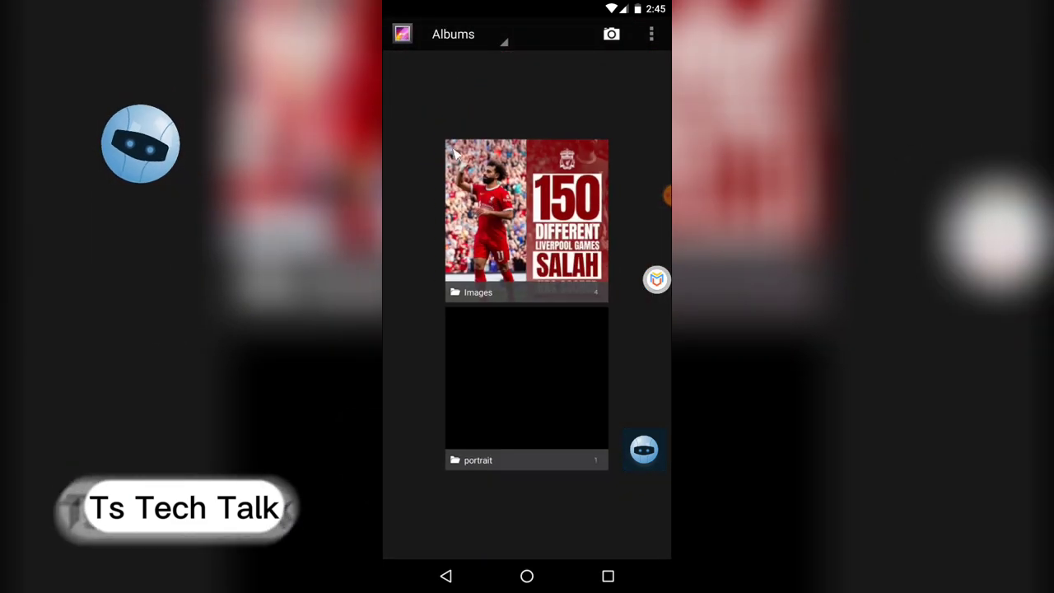
left_click(446, 576)
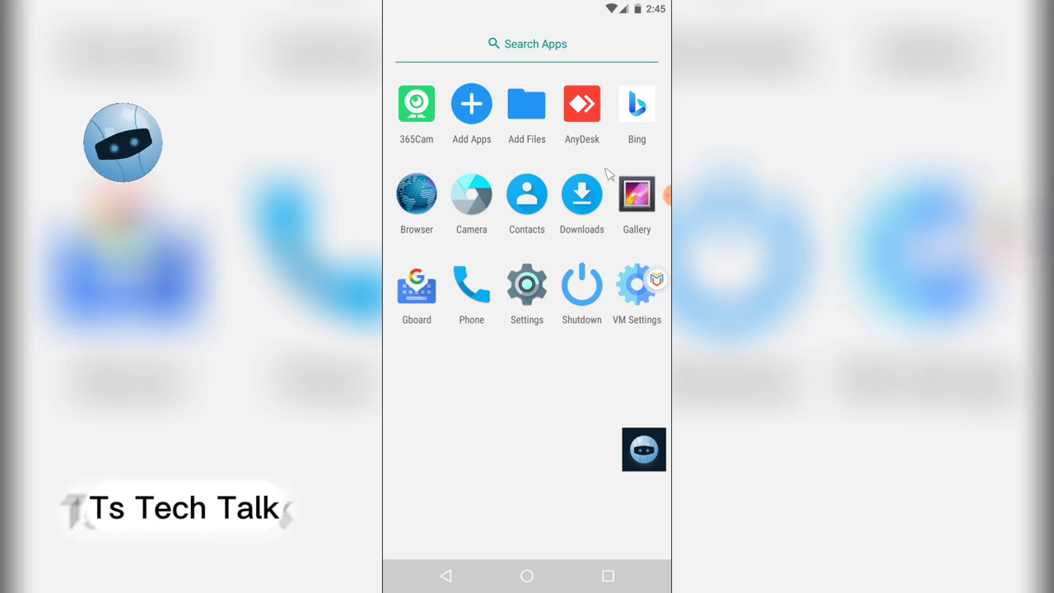
Step: Open Contacts in the VM, view the options for importing contacts, dismiss them and return to the app drawer
left_click(527, 198)
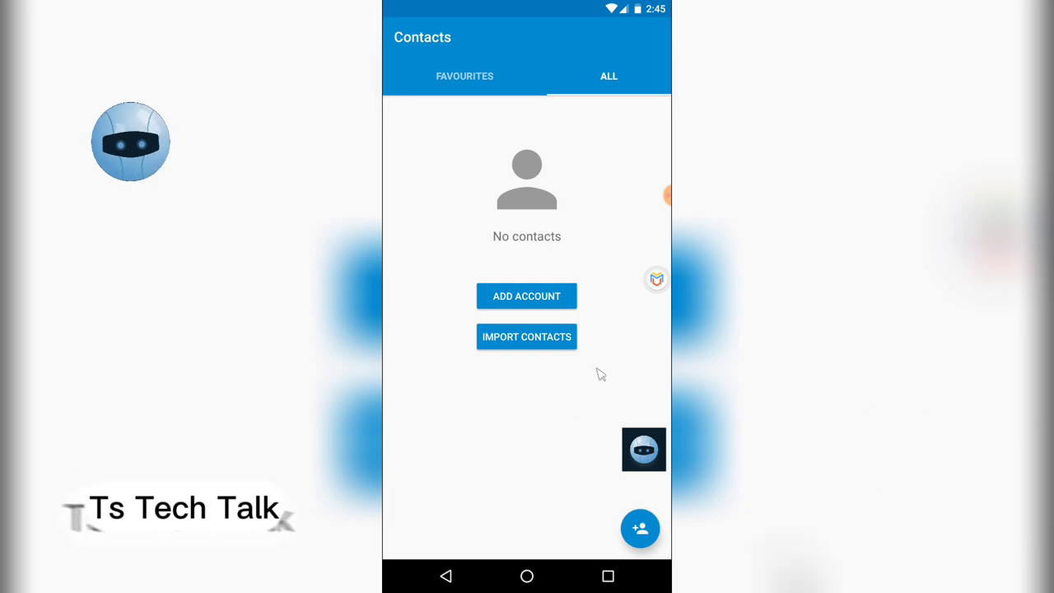
left_click(527, 343)
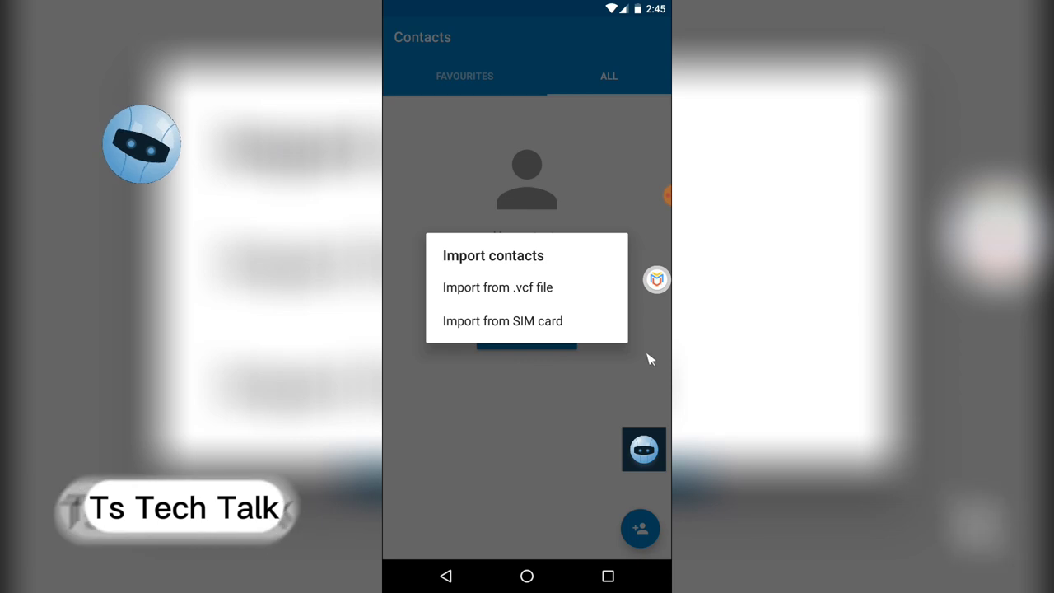
left_click(457, 117)
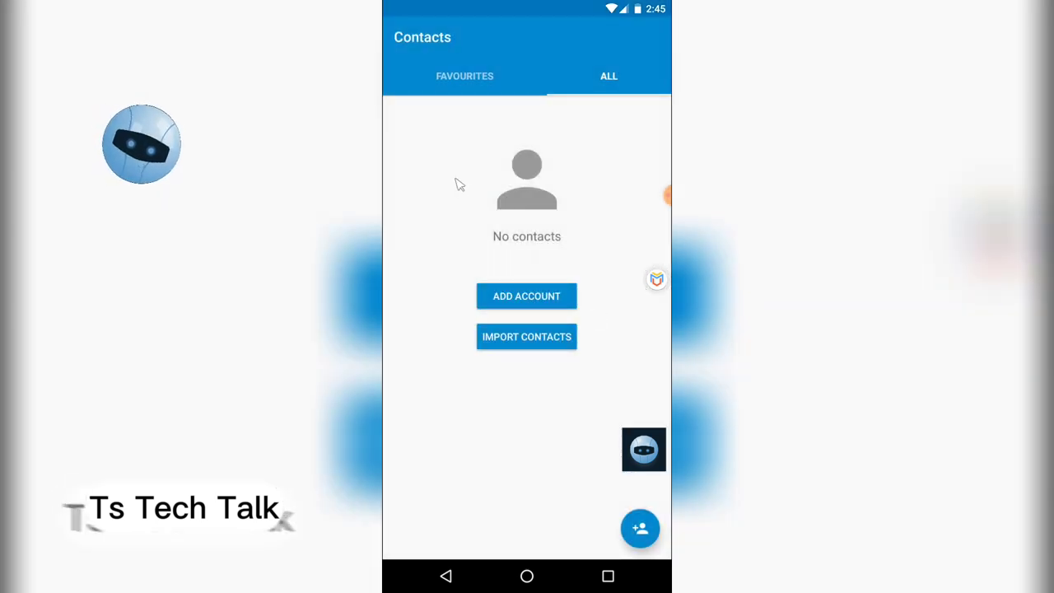
left_click(444, 575)
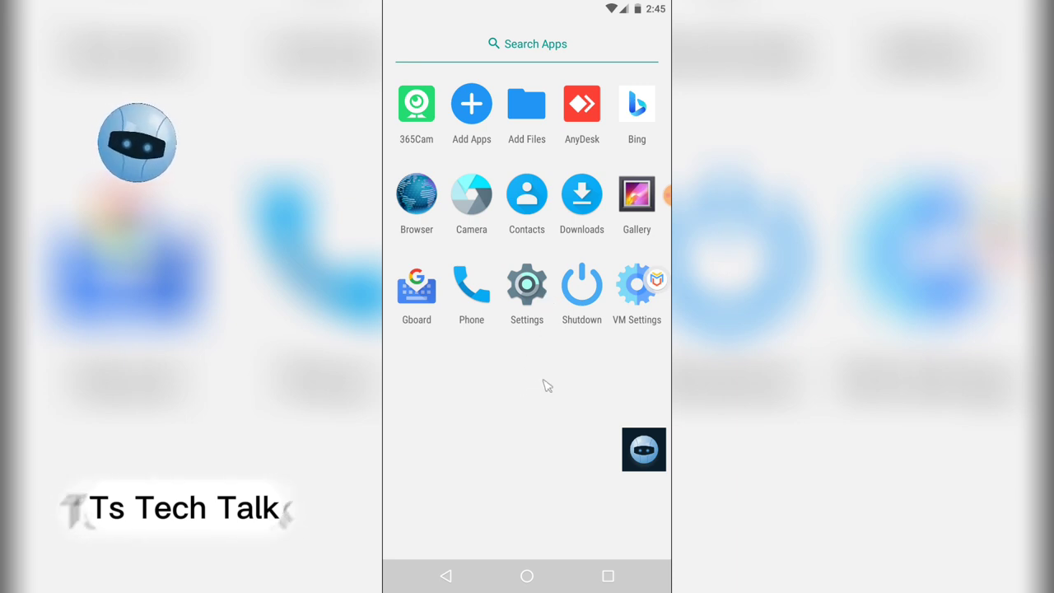
Step: Open the VM's Settings, review the full list of installed apps and return to the main Settings list
left_click(527, 285)
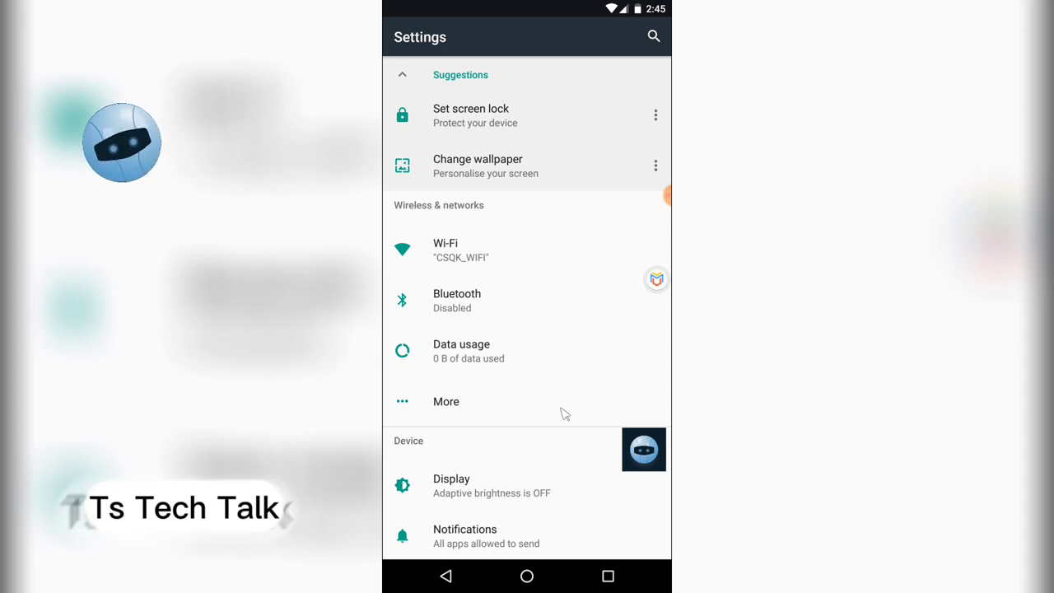
left_click_drag(583, 402, 650, 40)
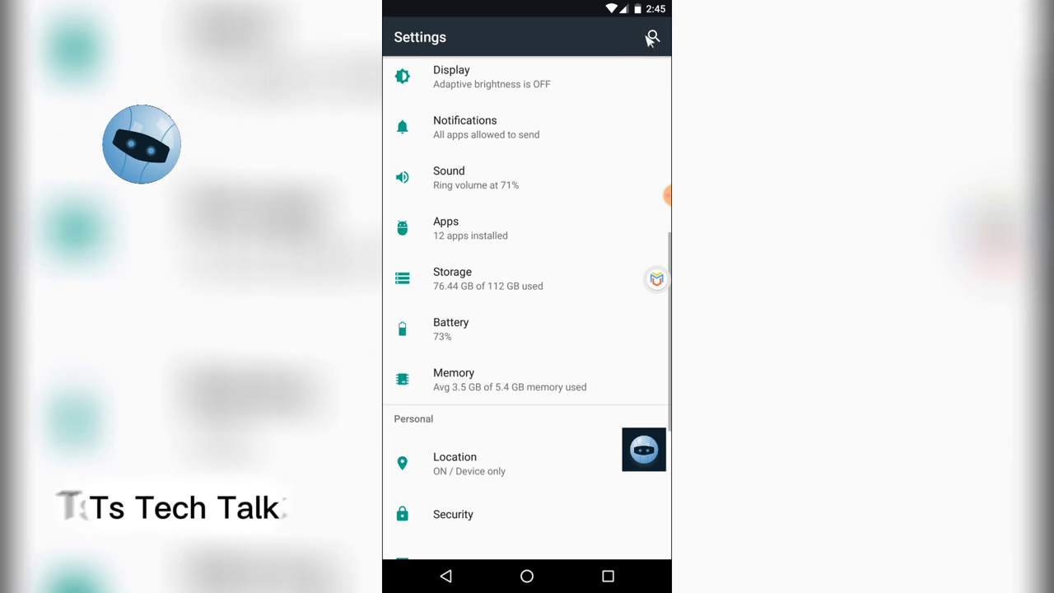
left_click(478, 239)
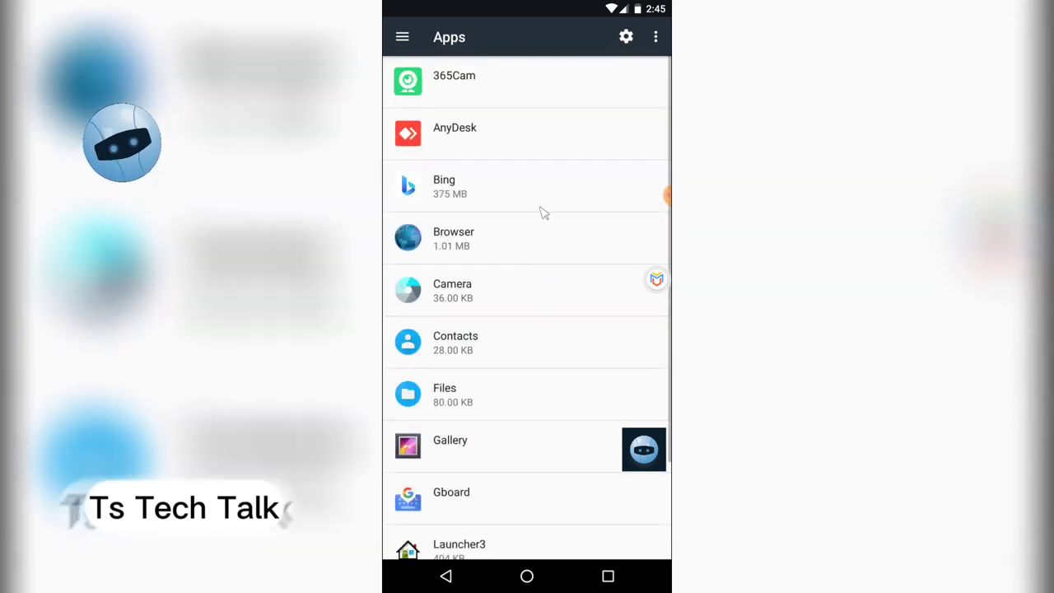
scroll(504, 397, "down", 3)
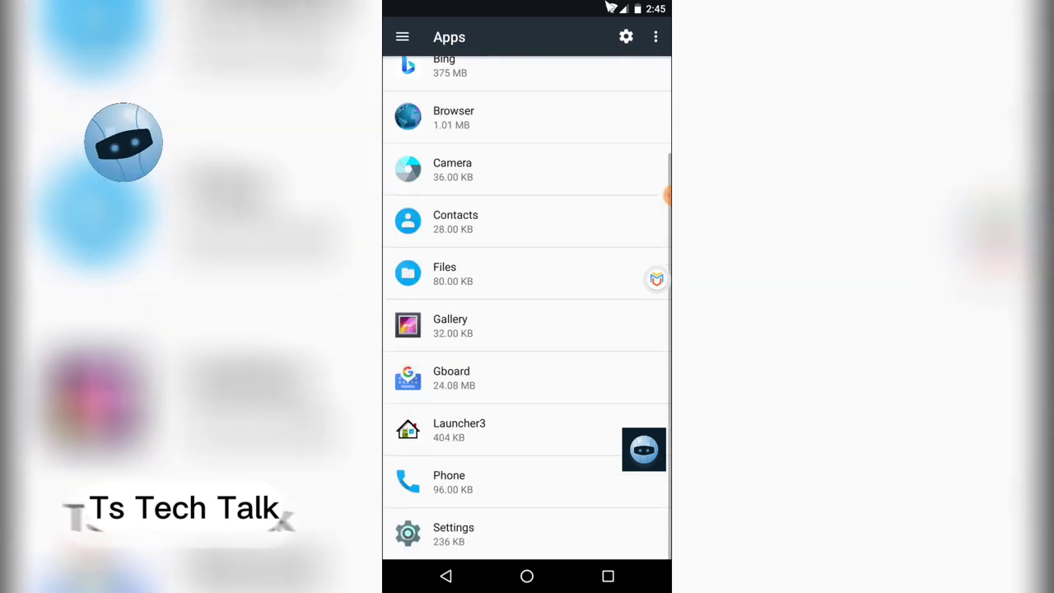
scroll(560, 122, "down", 1)
scroll(544, 237, "up", 1)
scroll(543, 237, "up", 2)
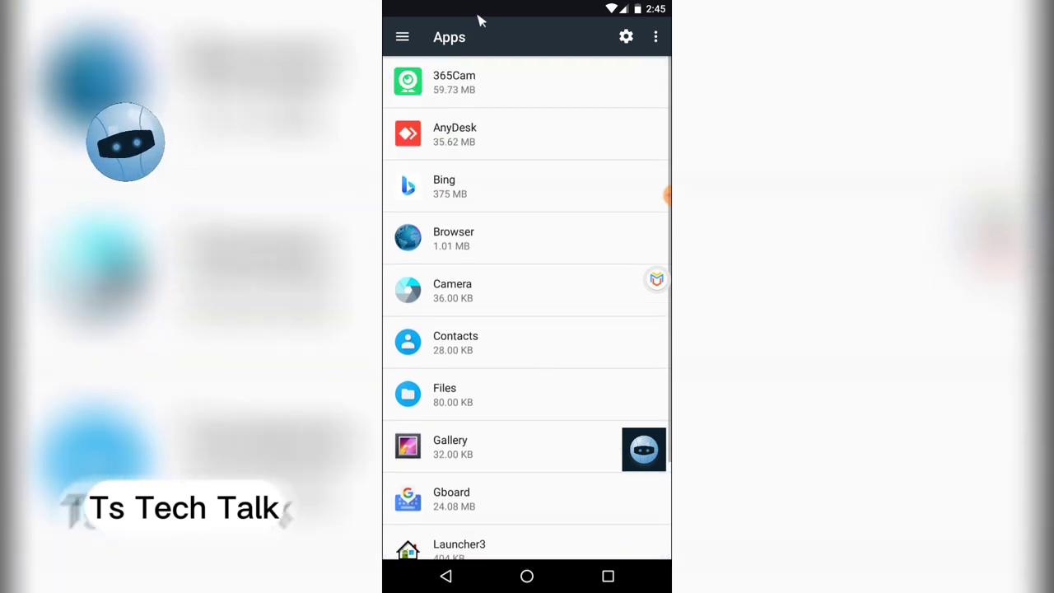
left_click(454, 578)
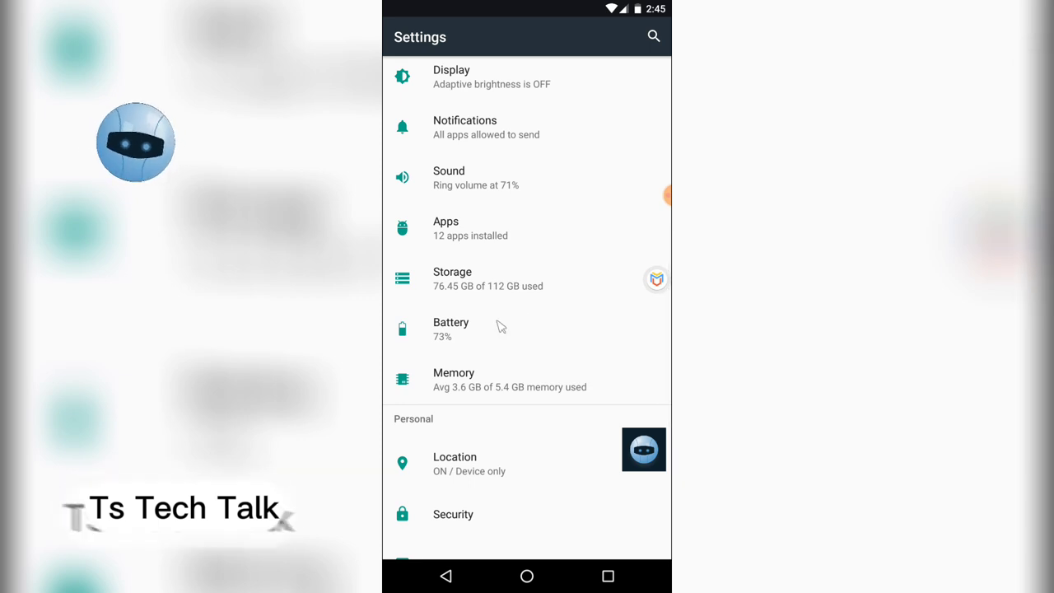
Step: View the VM's Battery details, check the notification shade over them, and return to the main Settings list
left_click(494, 327)
left_click_drag(588, 7, 590, 217)
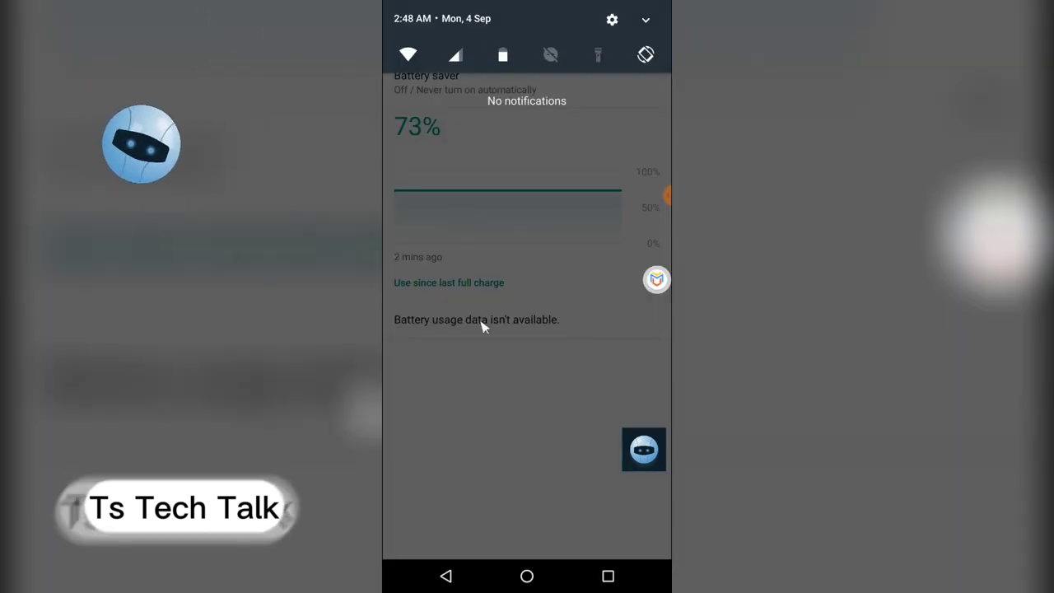
left_click_drag(527, 5, 543, 265)
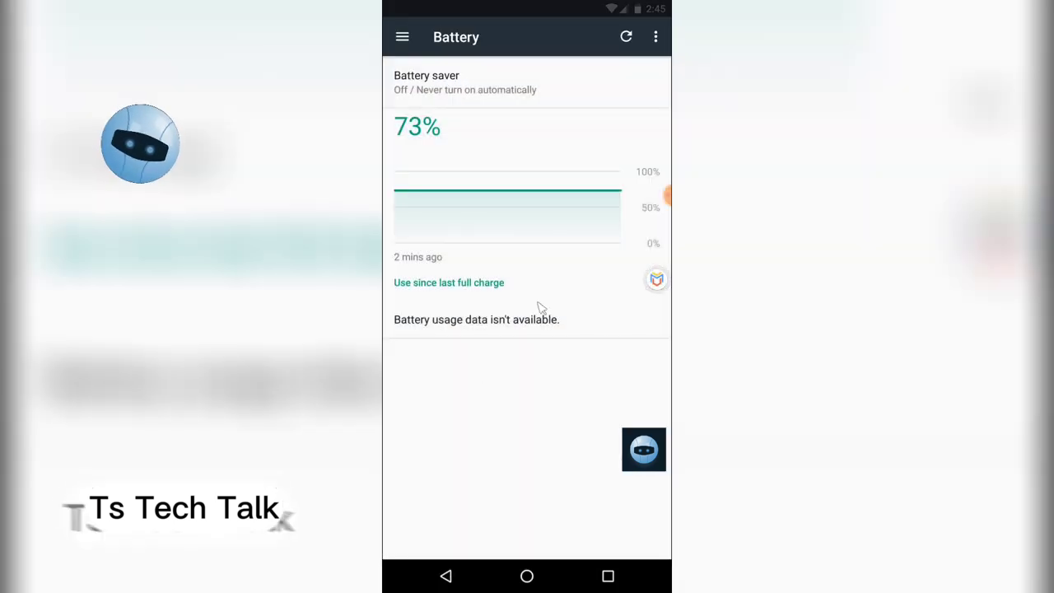
left_click(446, 576)
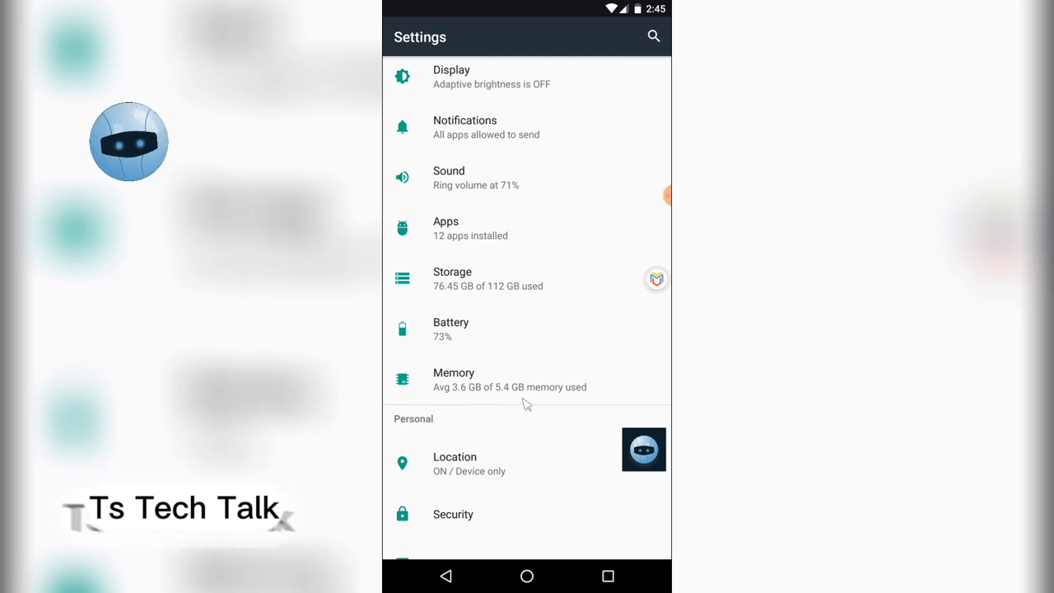
Step: Open the VM's internal storage breakdown and explore its files down to the Images folder inside Imports
left_click(494, 281)
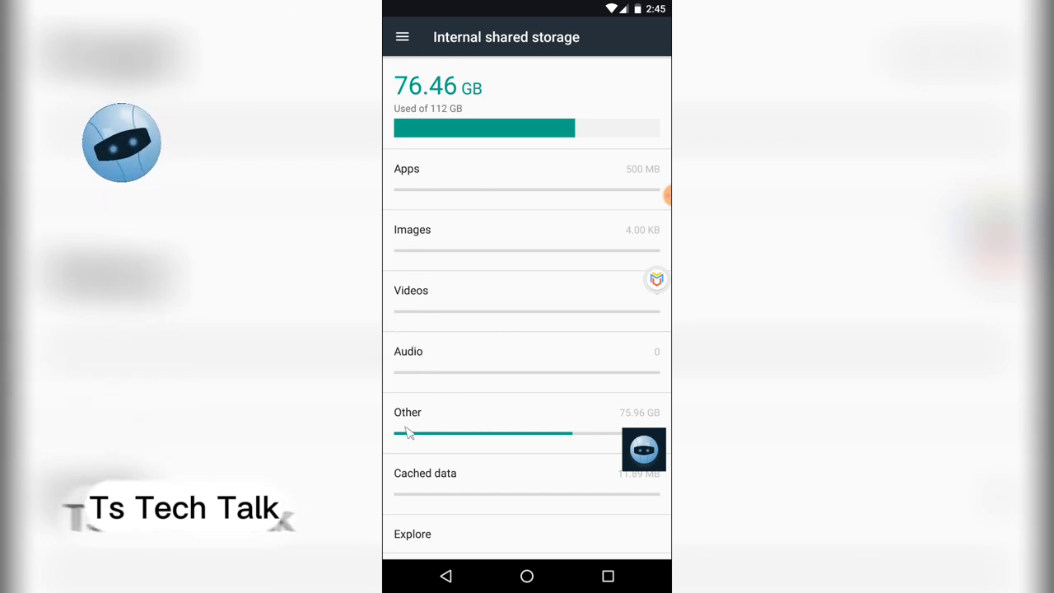
left_click(505, 433)
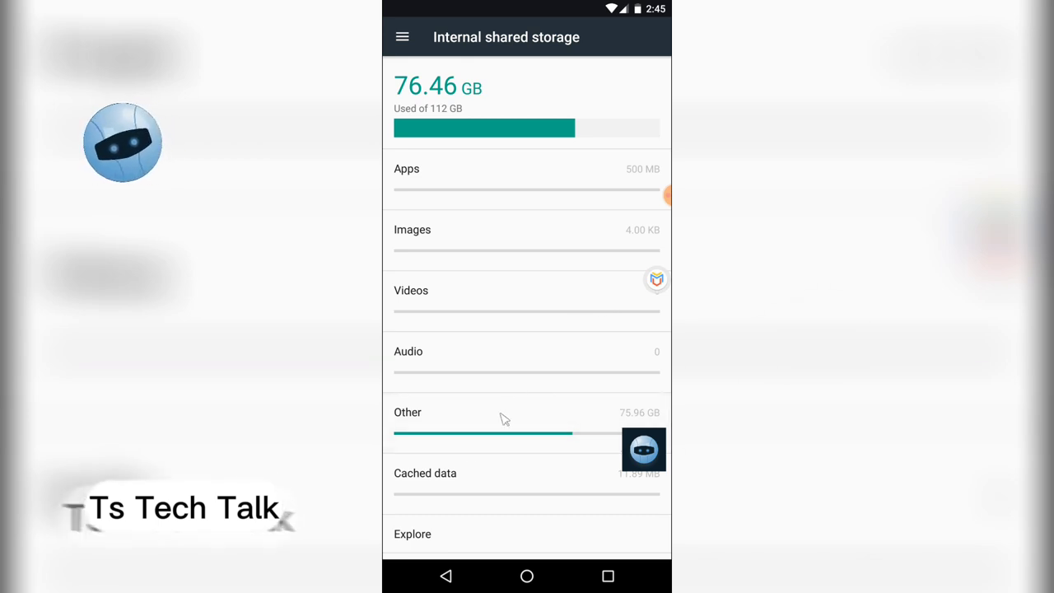
left_click(502, 421)
left_click(617, 338)
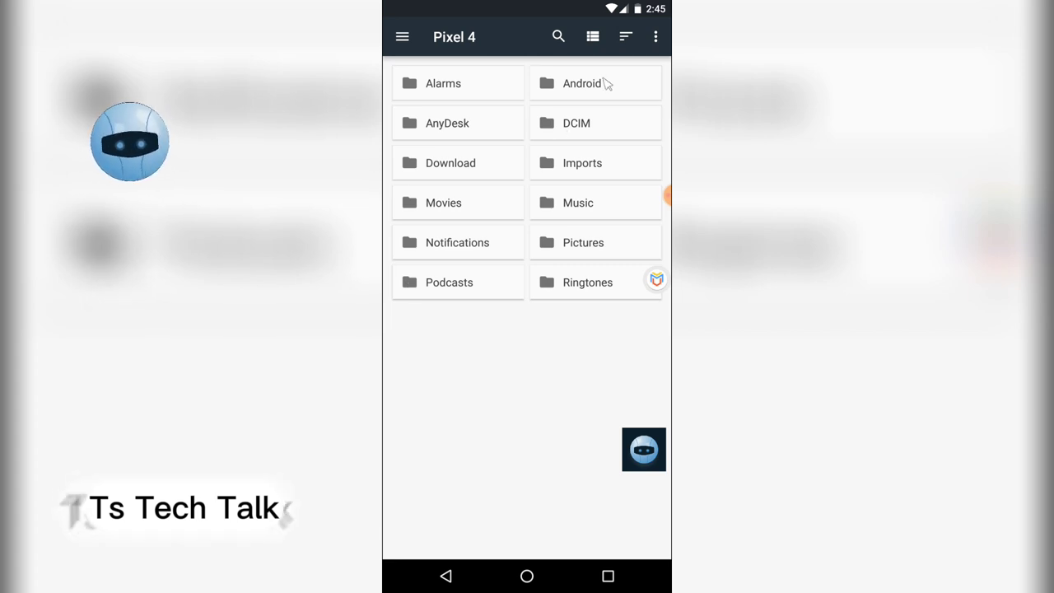
left_click(645, 173)
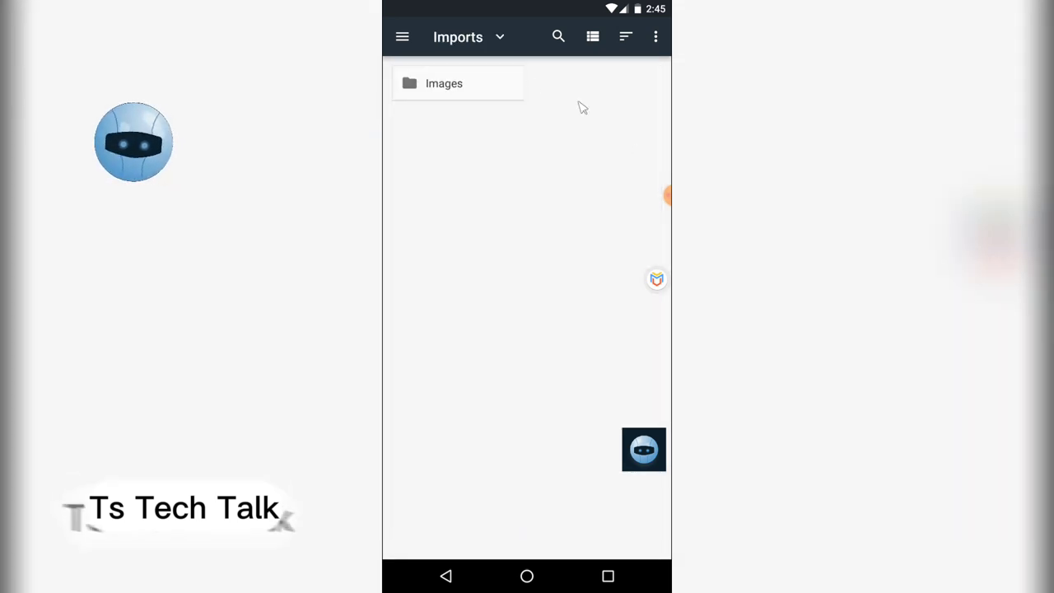
left_click(508, 96)
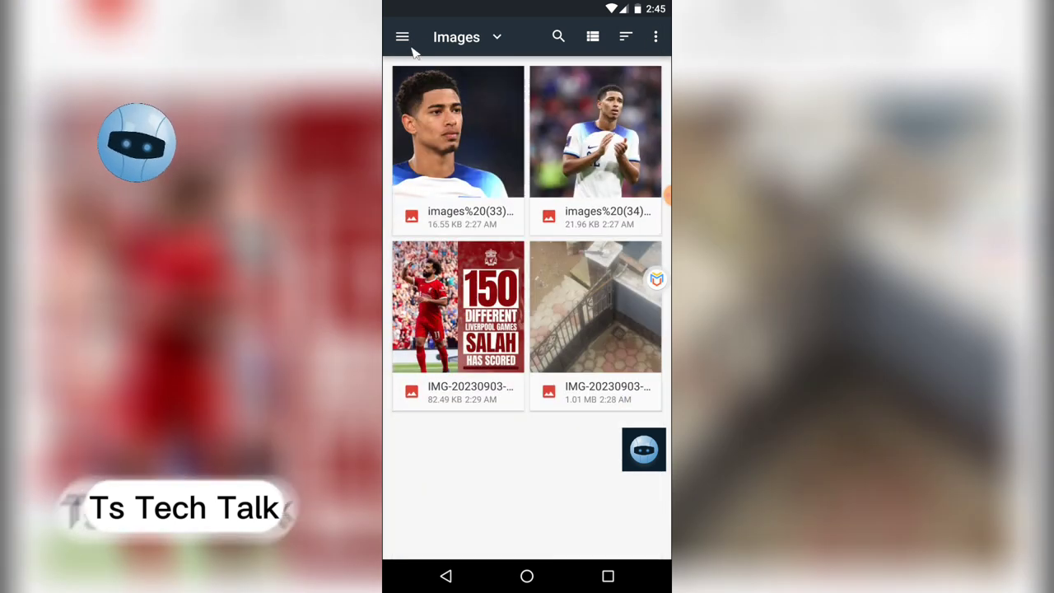
Step: Leave the Images folder, back out through Imports and the Pixel 4 storage, and return to the main Settings list
left_click(404, 38)
left_click(605, 379)
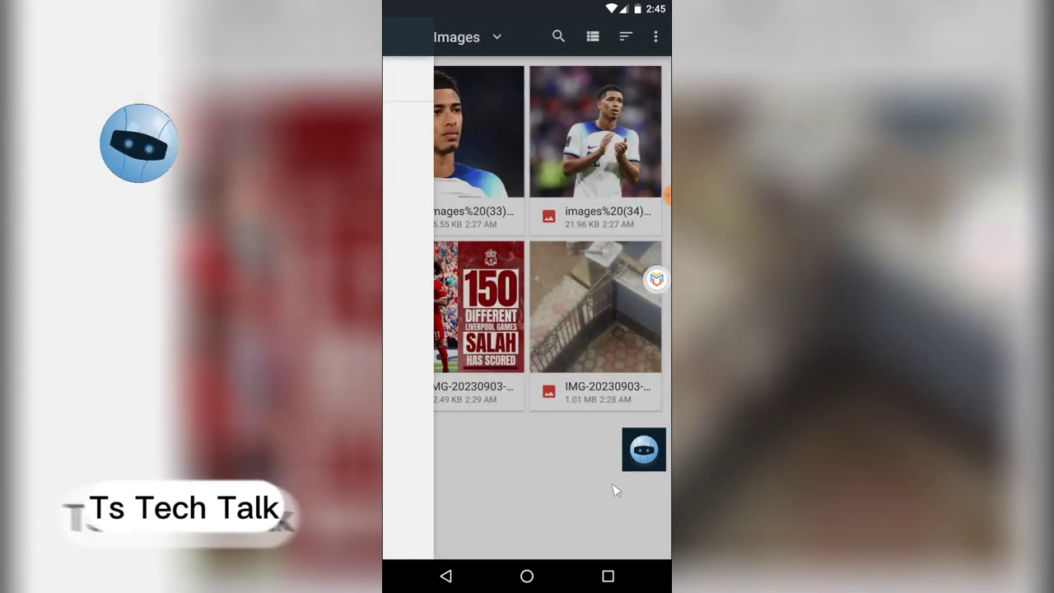
left_click(451, 575)
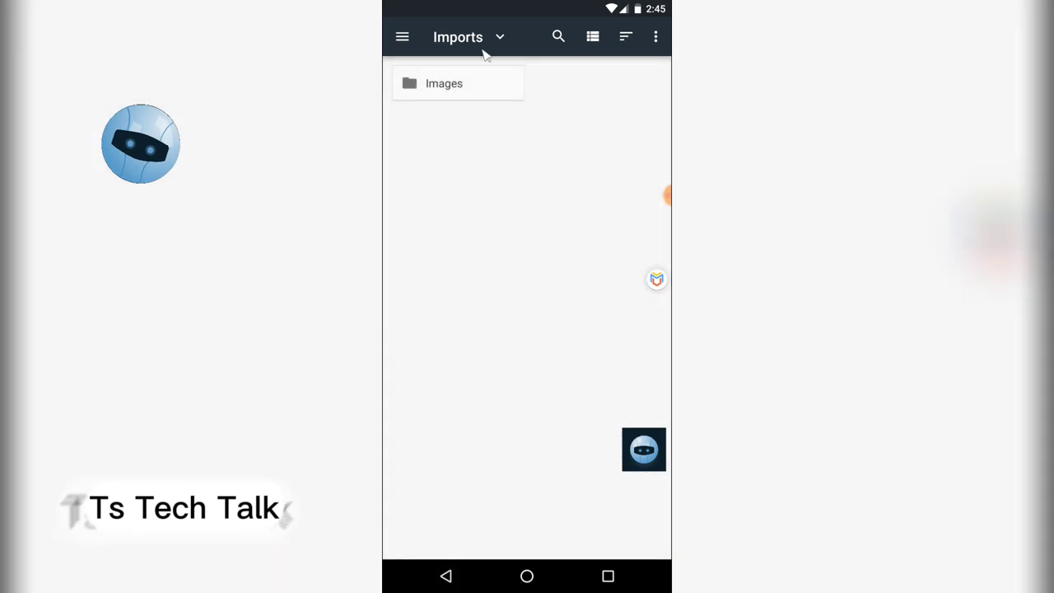
left_click(447, 575)
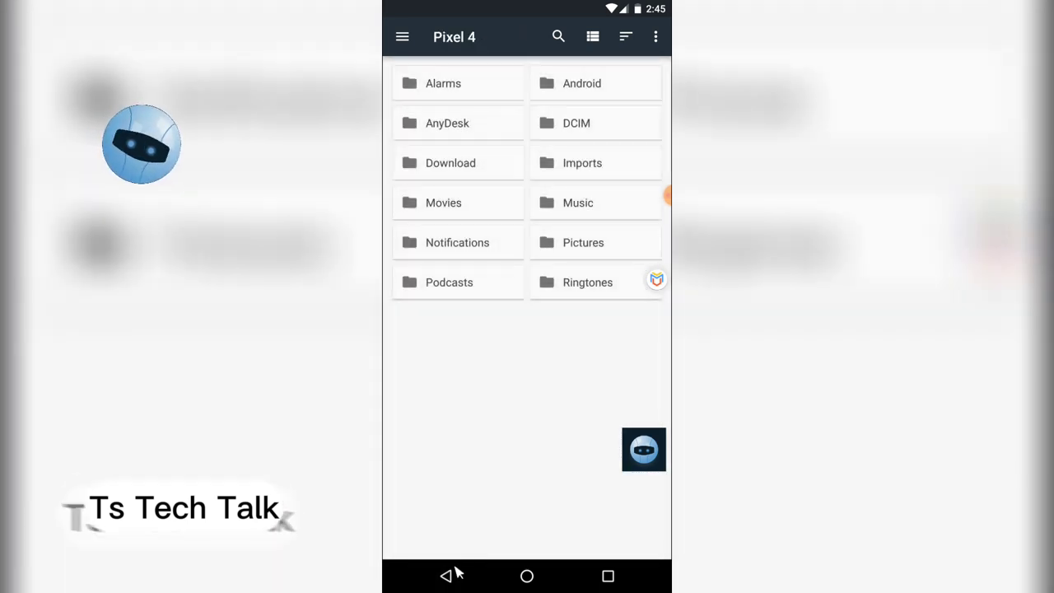
left_click(455, 574)
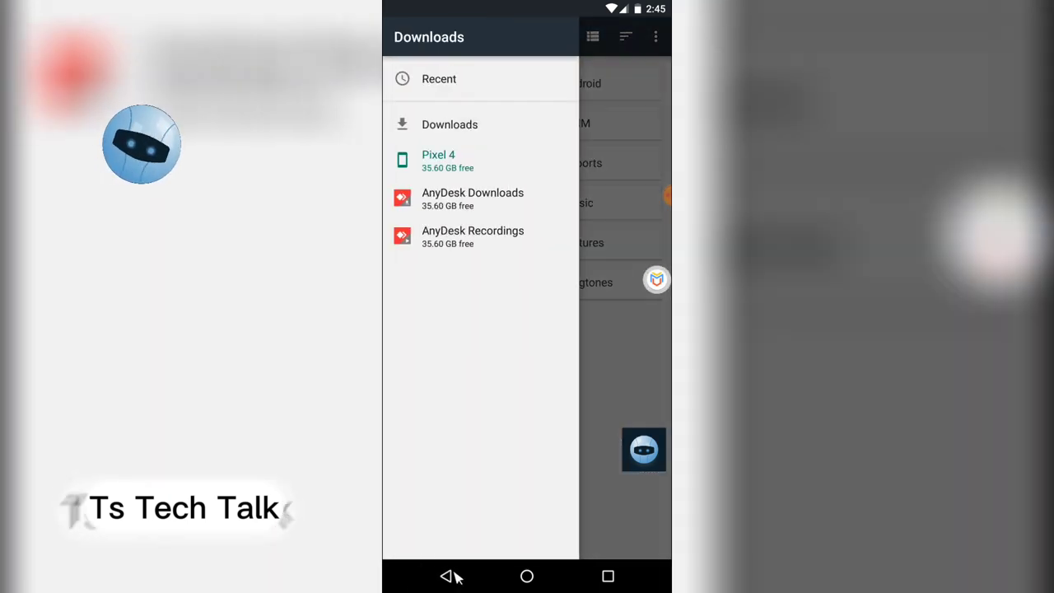
left_click(447, 575)
left_click(447, 576)
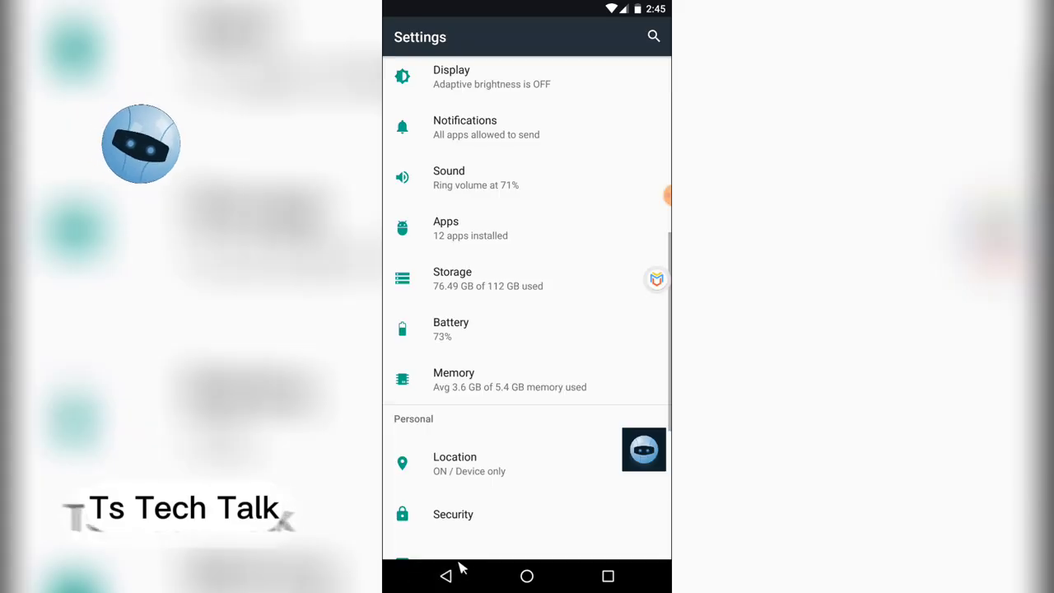
Step: View the Backup & reset options in Settings without resetting anything, and return to the VM's app drawer
scroll(539, 521, "down", 5)
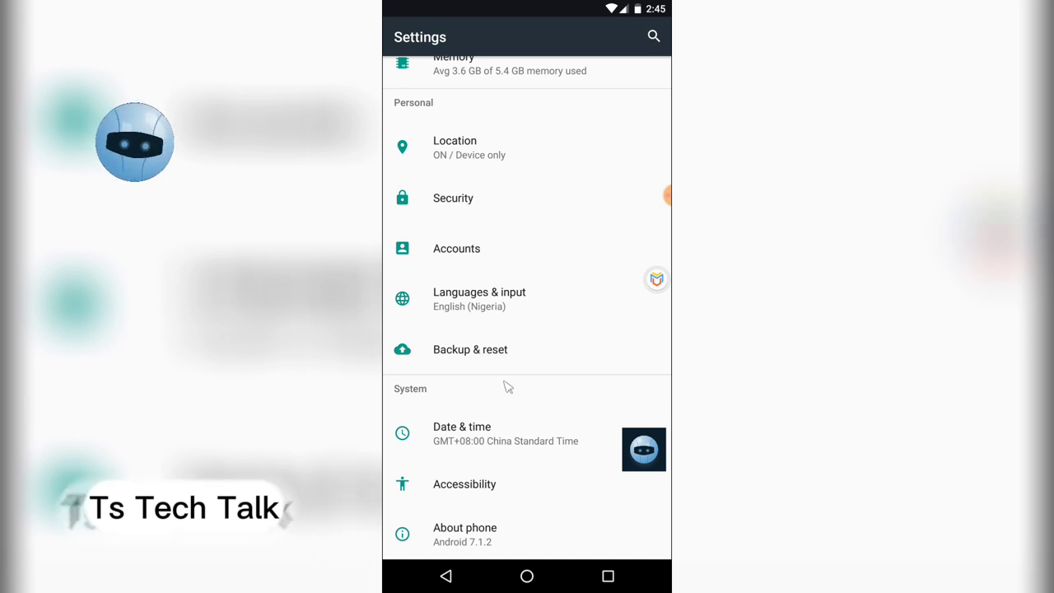
left_click(519, 350)
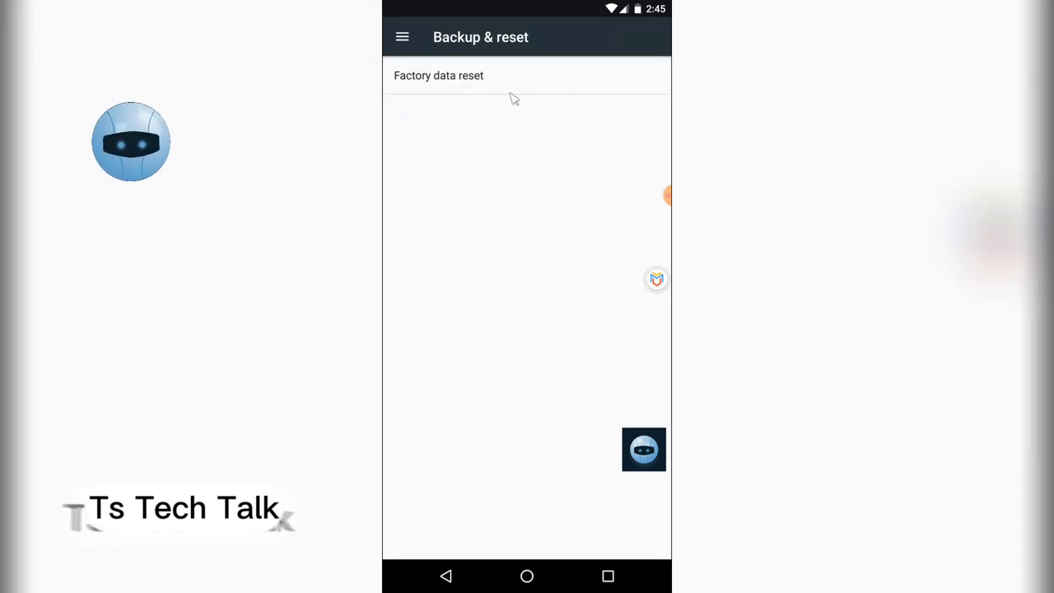
left_click(458, 578)
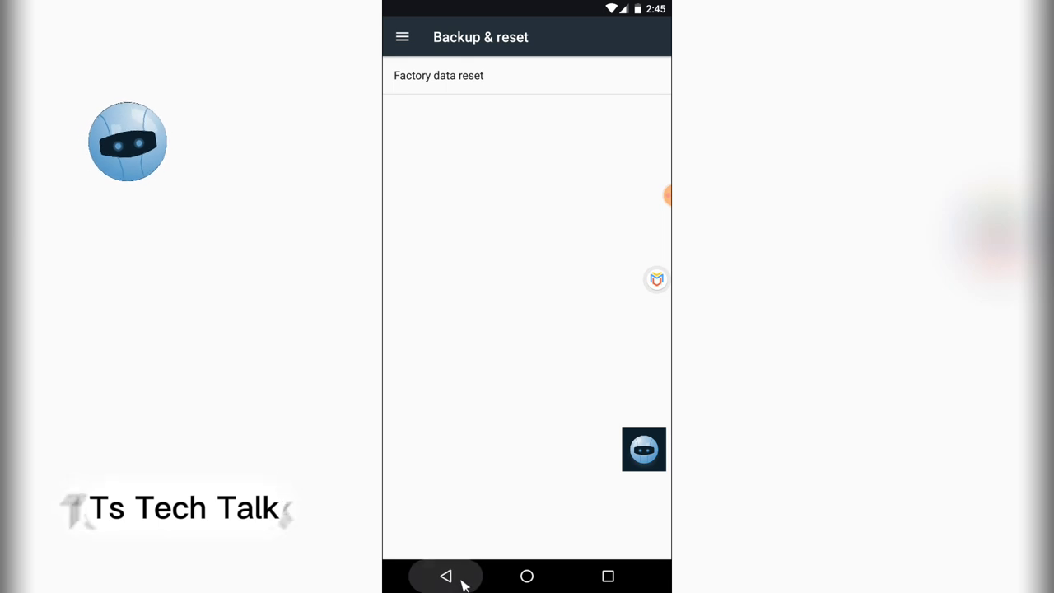
left_click(451, 578)
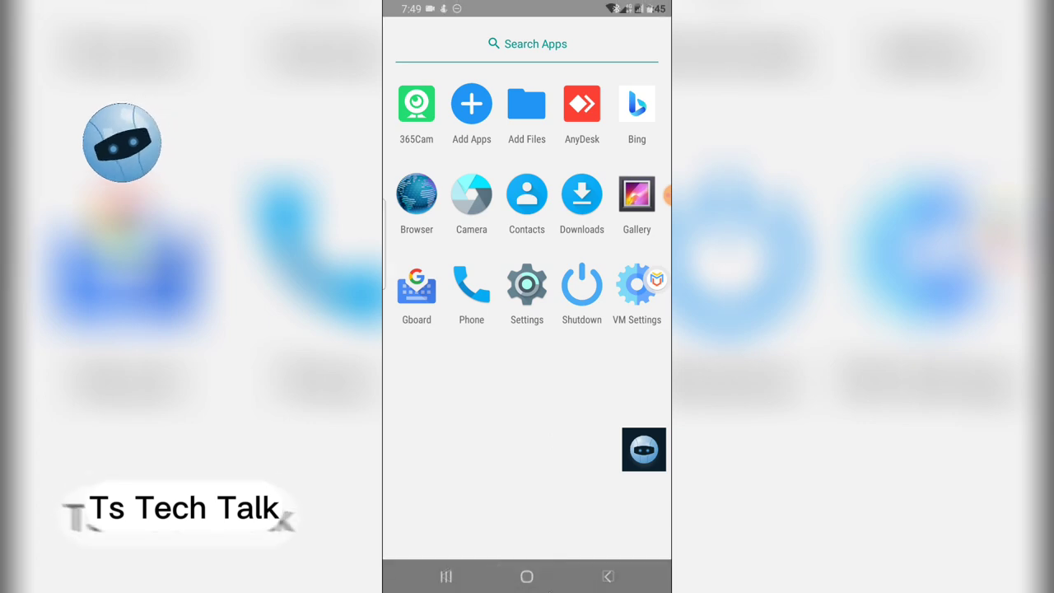
Step: Leave the VM for the phone's own home screen and reopen the VM from the recent apps
left_click(527, 576)
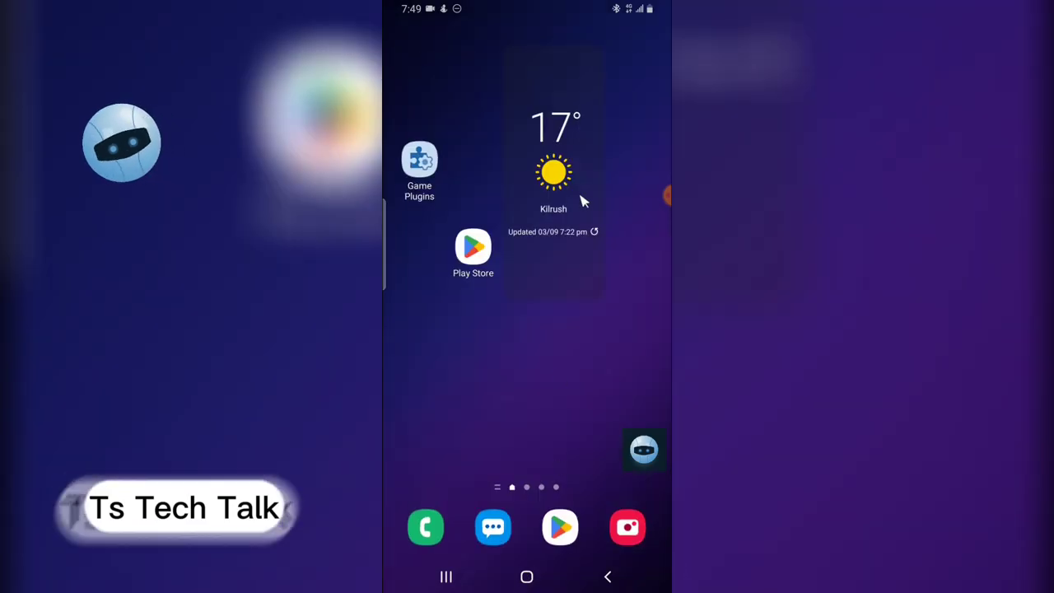
left_click(445, 577)
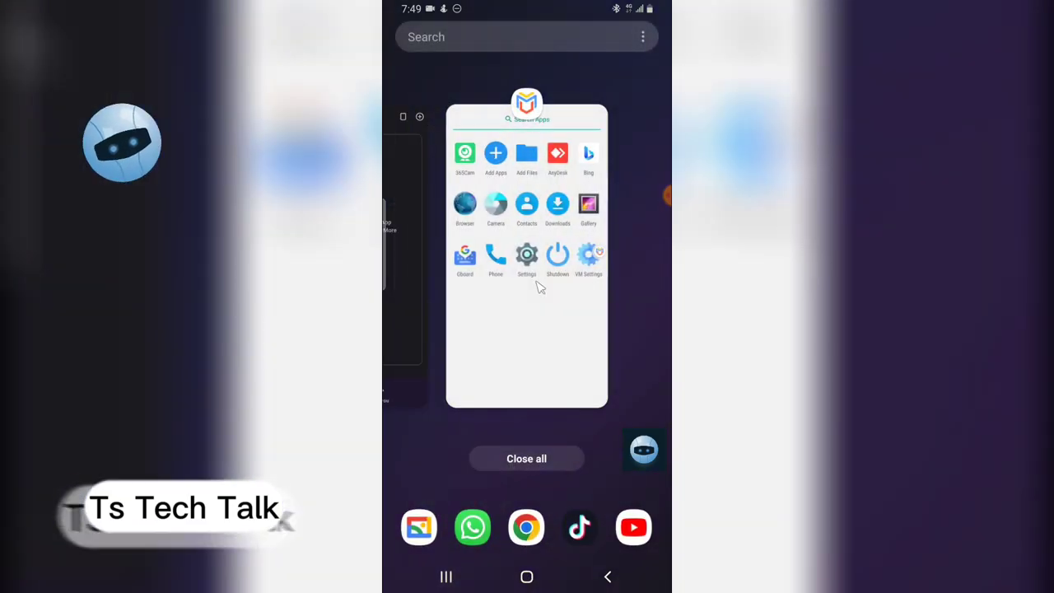
left_click(538, 285)
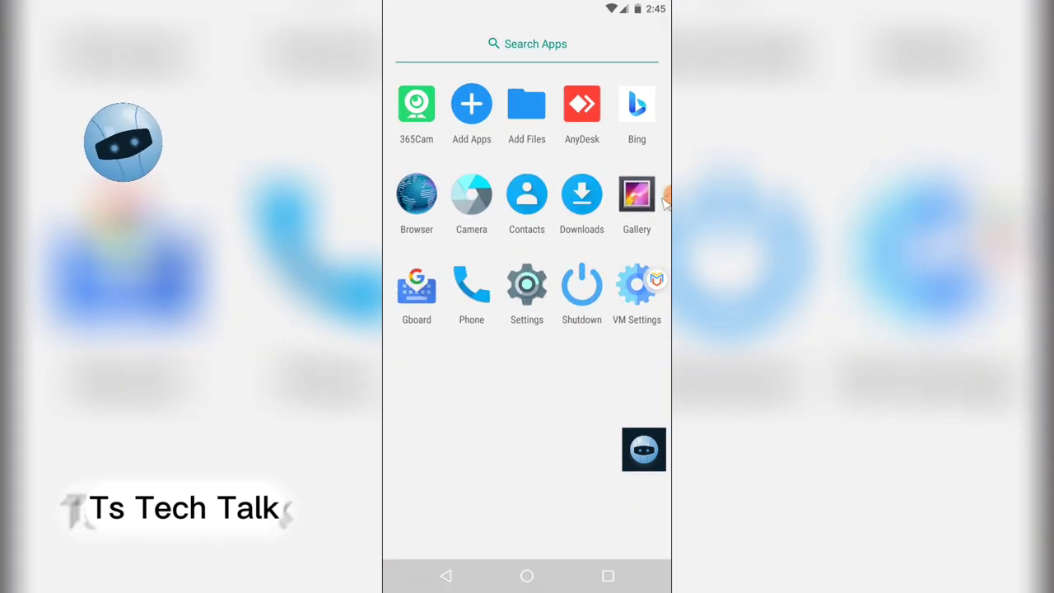
Step: Use Virtual Master's floating To Phone control to exit to the phone's home screen, and return to the running VM
left_click(658, 284)
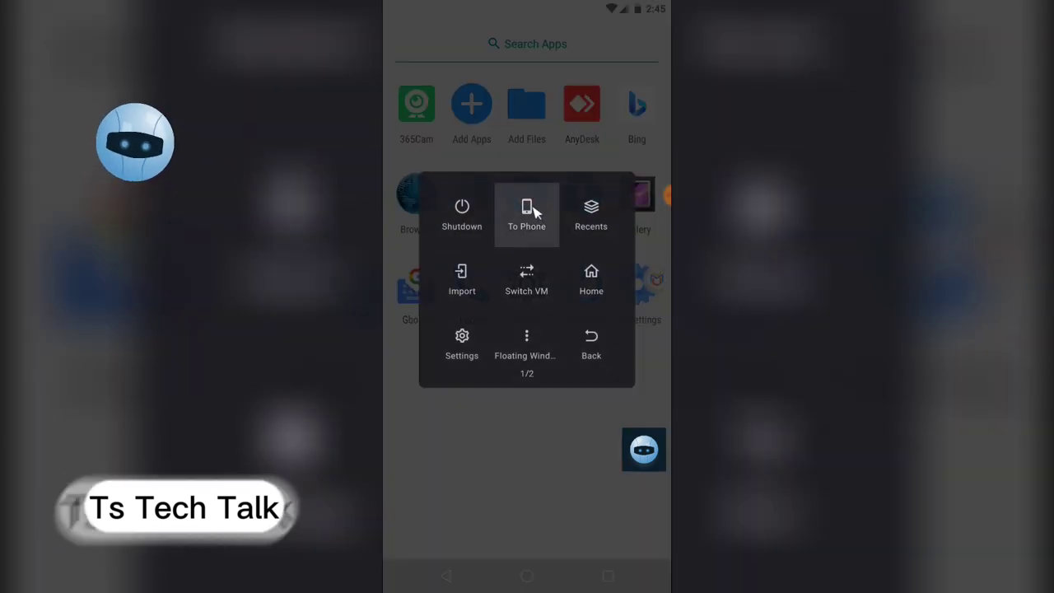
left_click(536, 209)
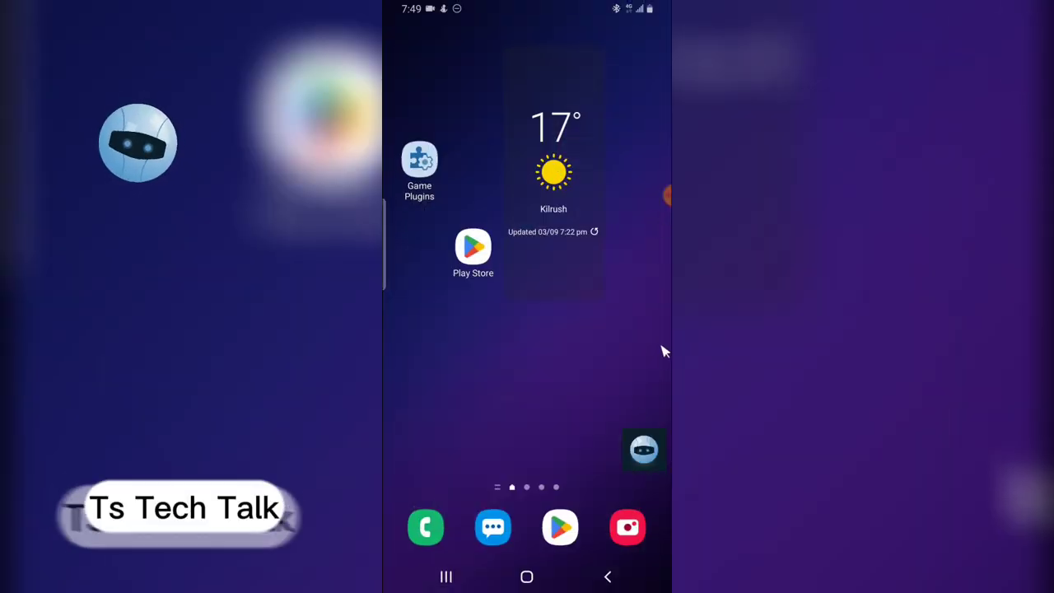
left_click(447, 578)
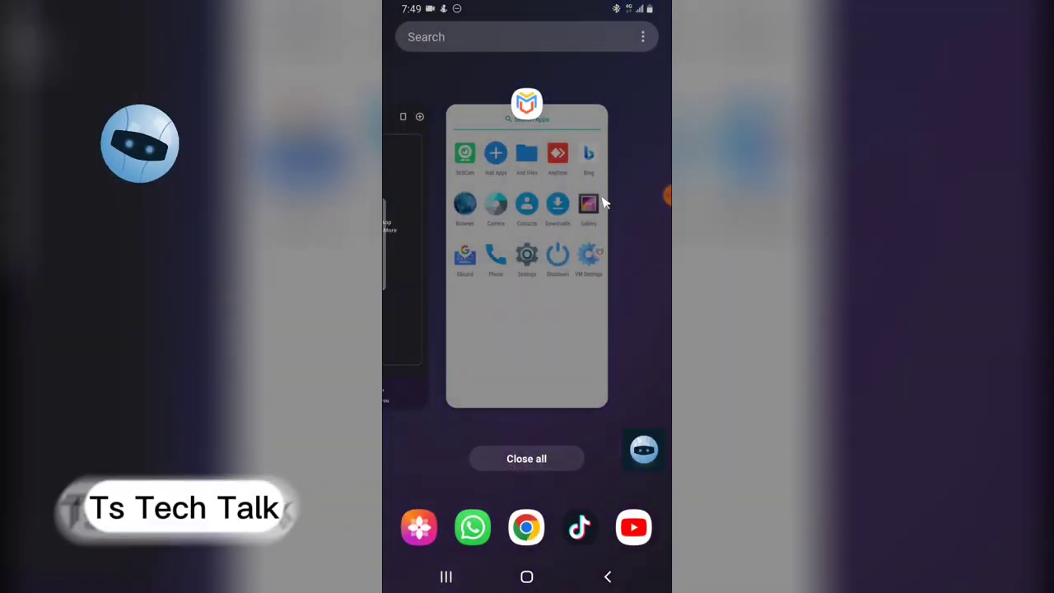
left_click(576, 334)
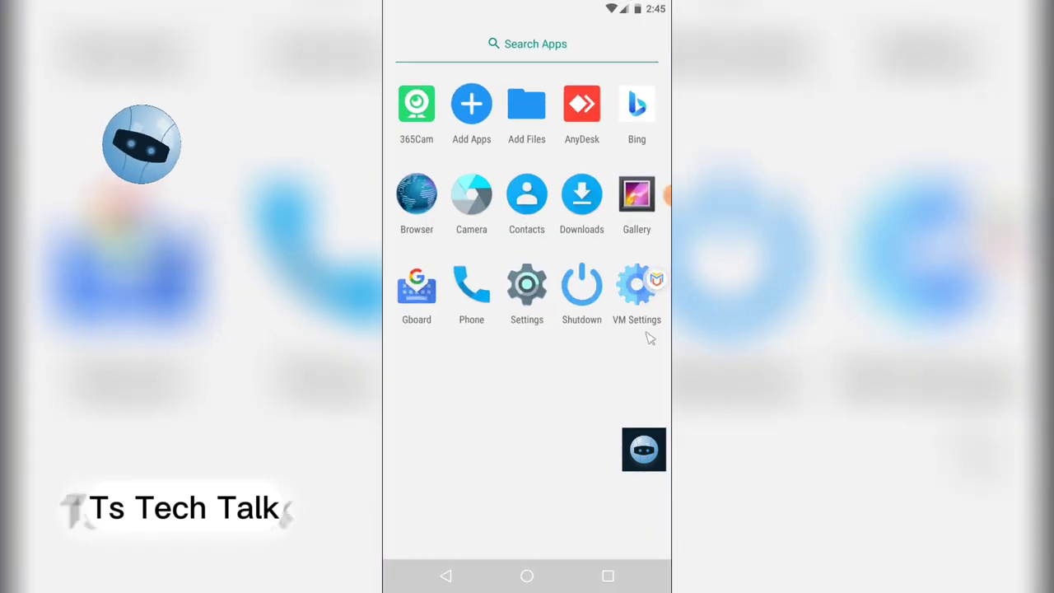
Step: View Virtual Master's Import list of phone apps, go back to the VM, and use Switch VM to show the Android VMs overview
left_click(663, 290)
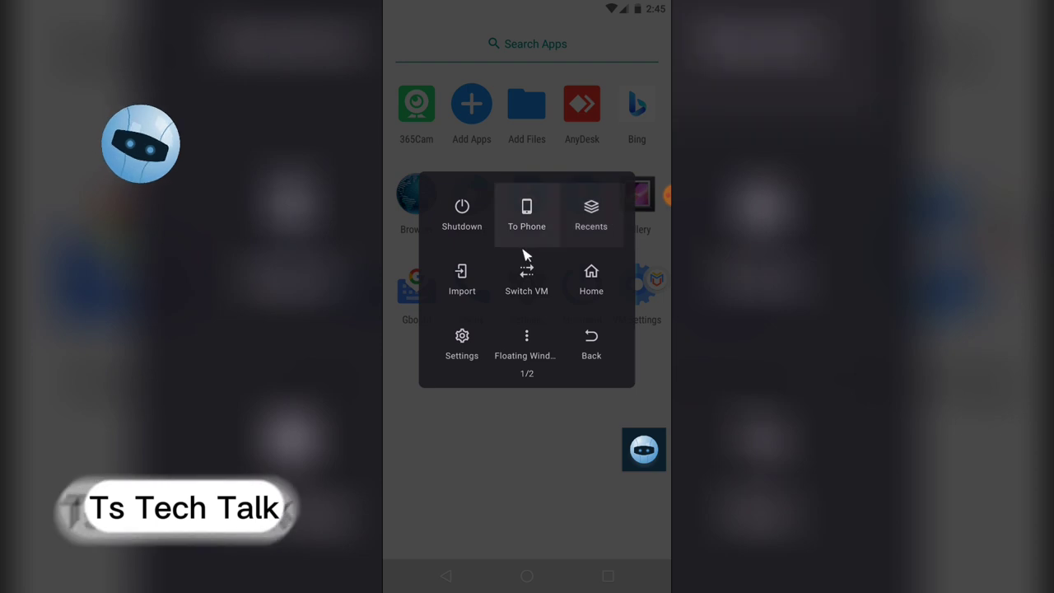
left_click(461, 298)
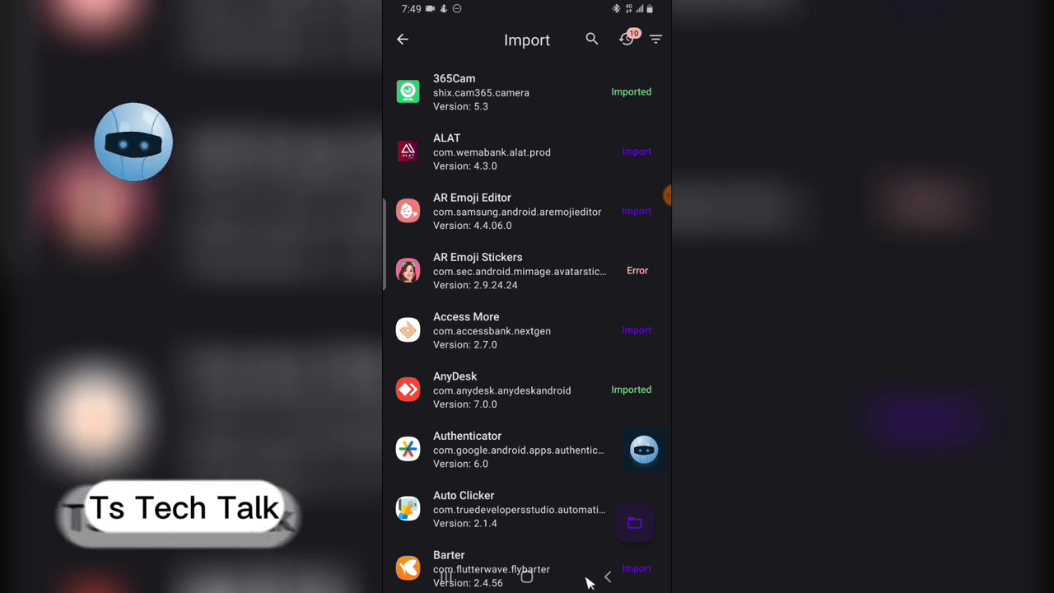
left_click(403, 39)
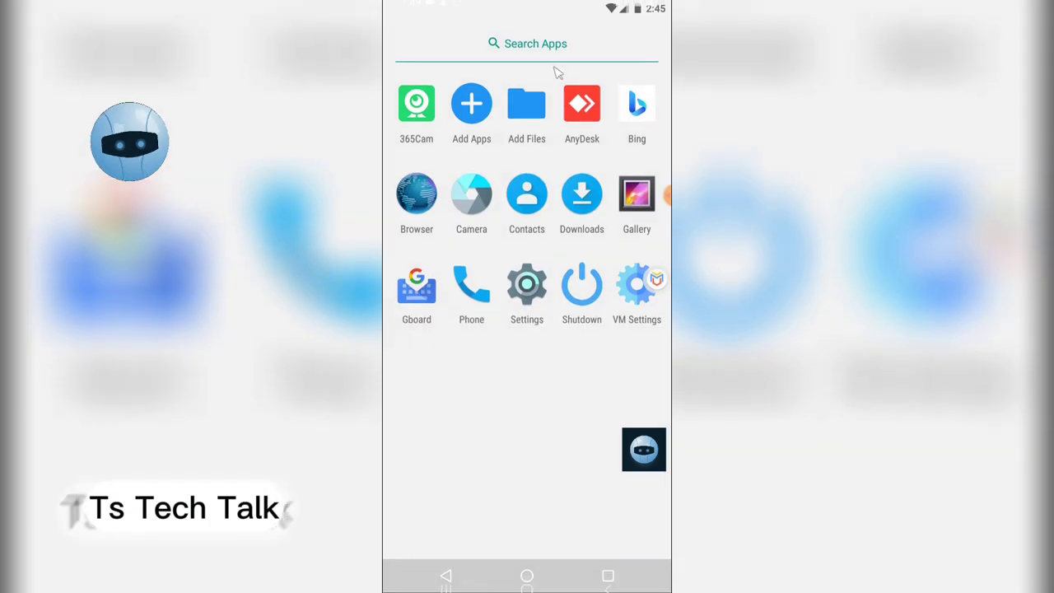
left_click(654, 281)
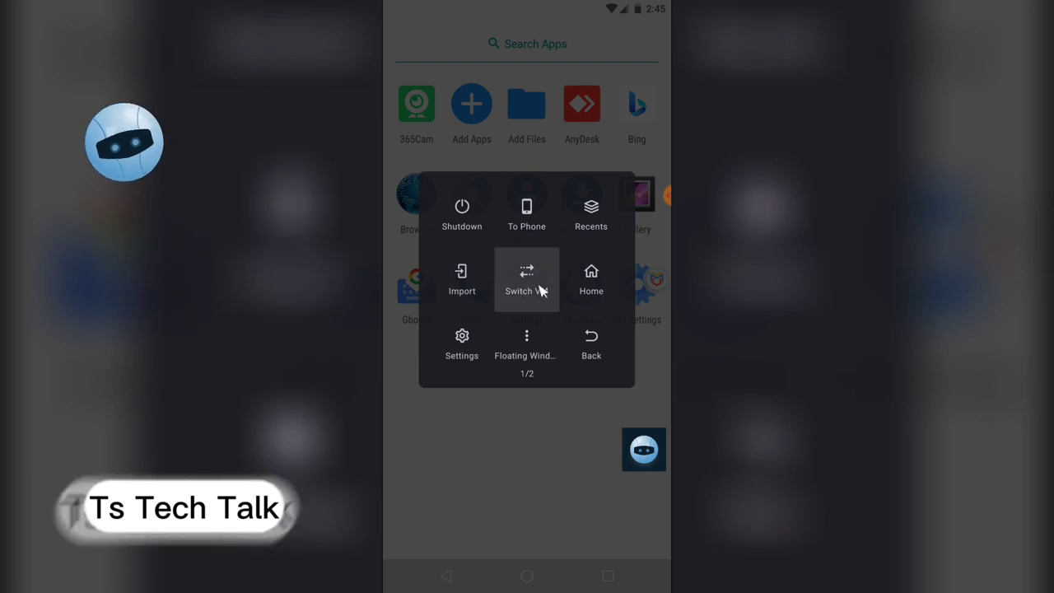
left_click(541, 290)
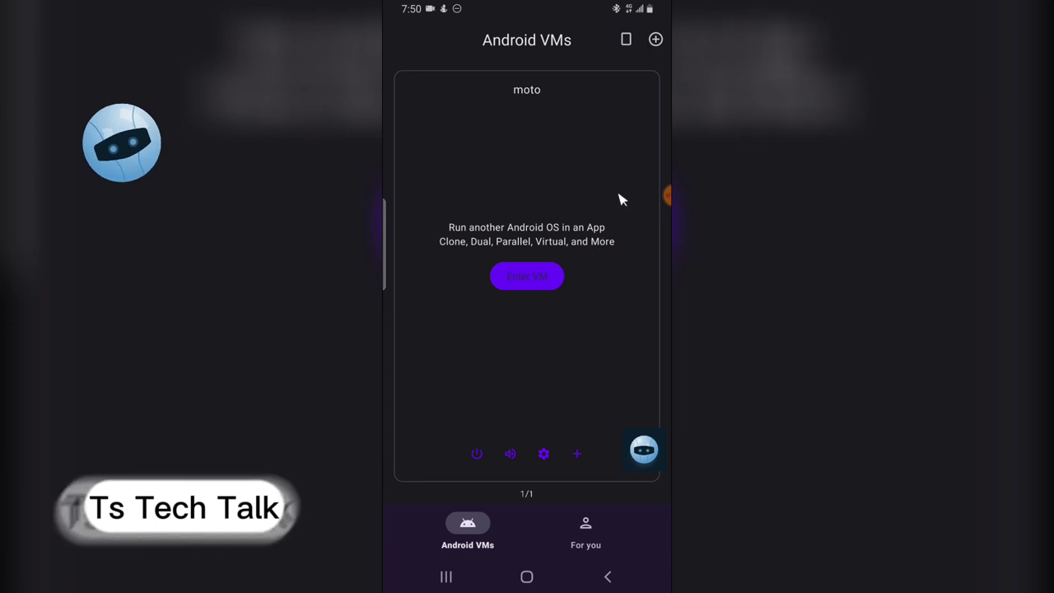
Step: View the moto VM's Import list, return to the overview, and start creating a VM to show the available Android systems
left_click(576, 455)
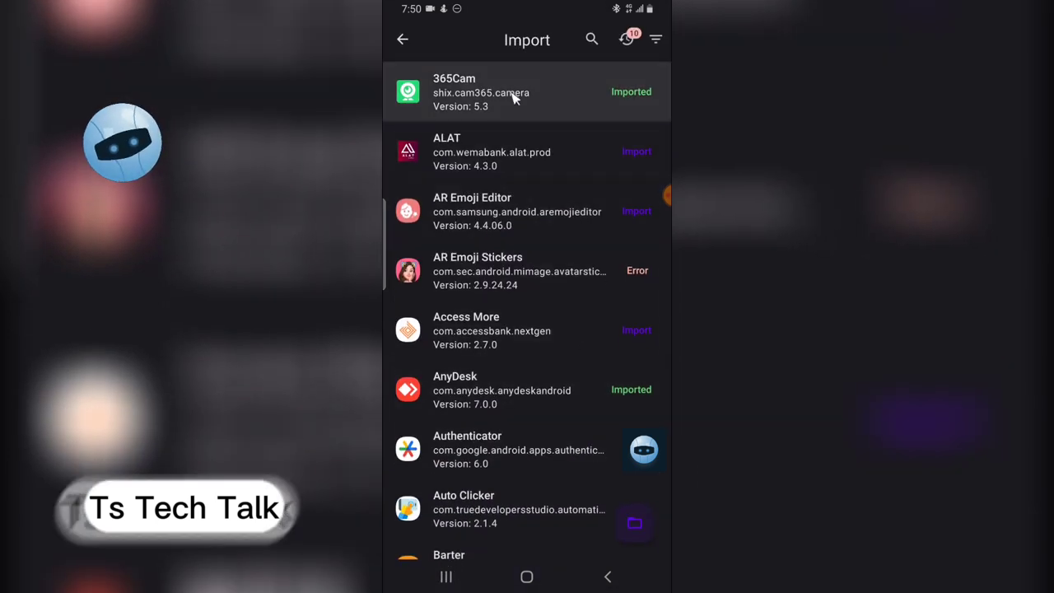
left_click(401, 40)
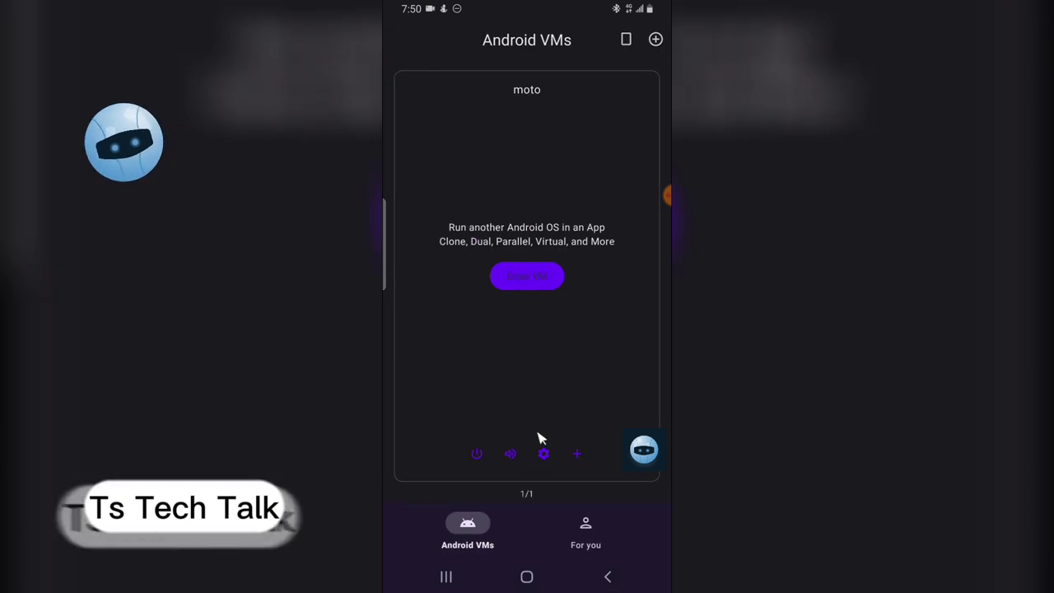
left_click(655, 39)
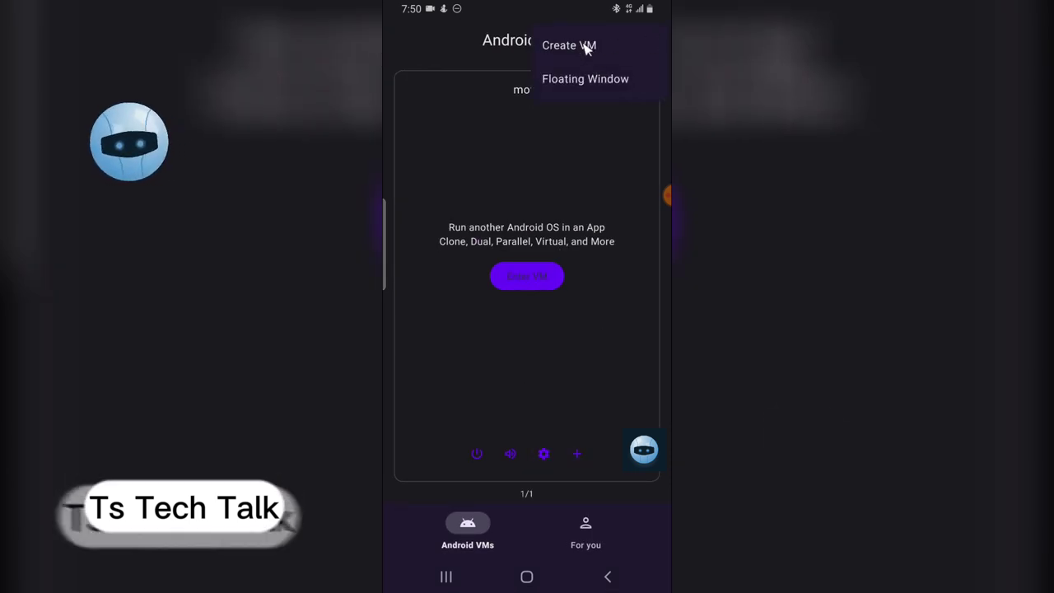
left_click(587, 48)
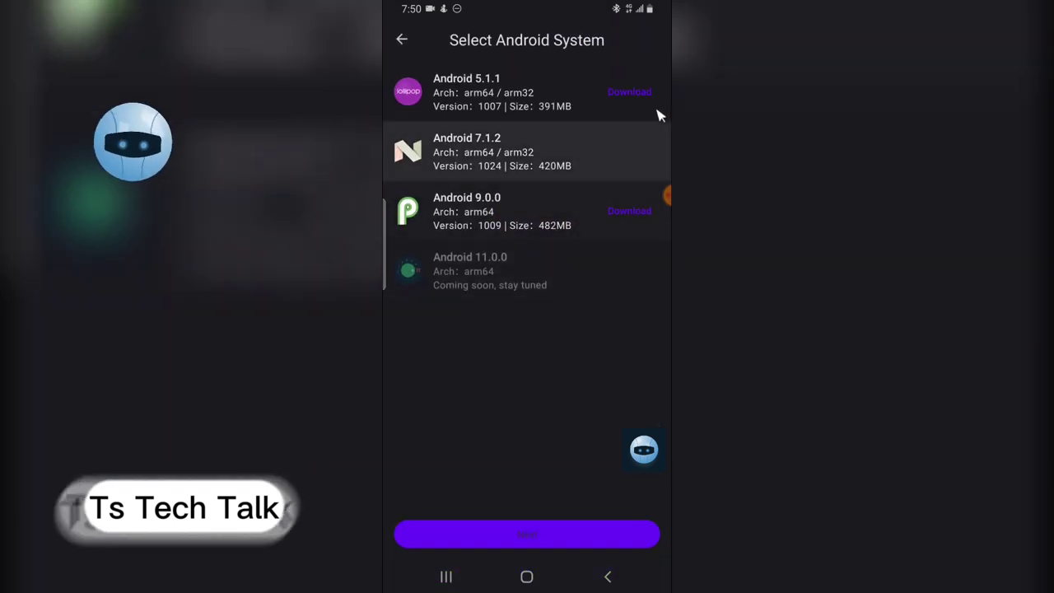
Step: Try to select Android 11.0.0 as the system for a new VM
left_click(632, 214)
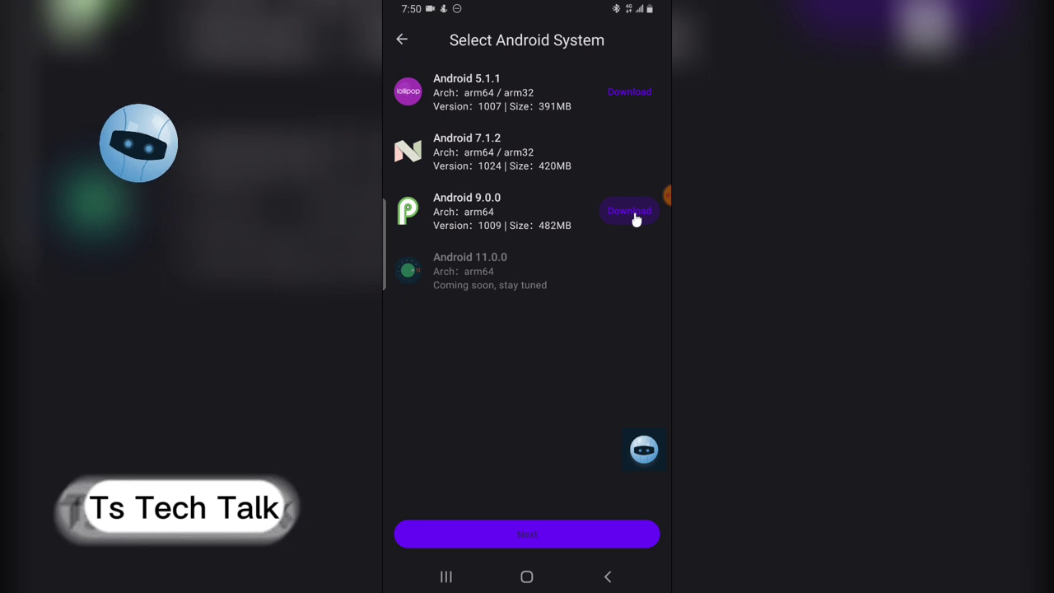
left_click(602, 265)
left_click(568, 278)
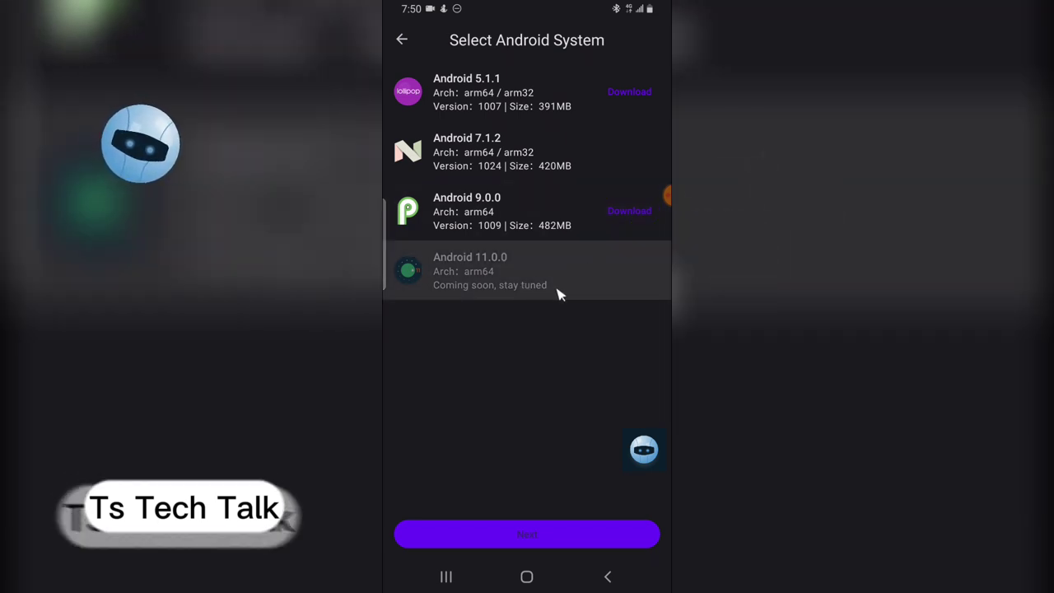
left_click(550, 544)
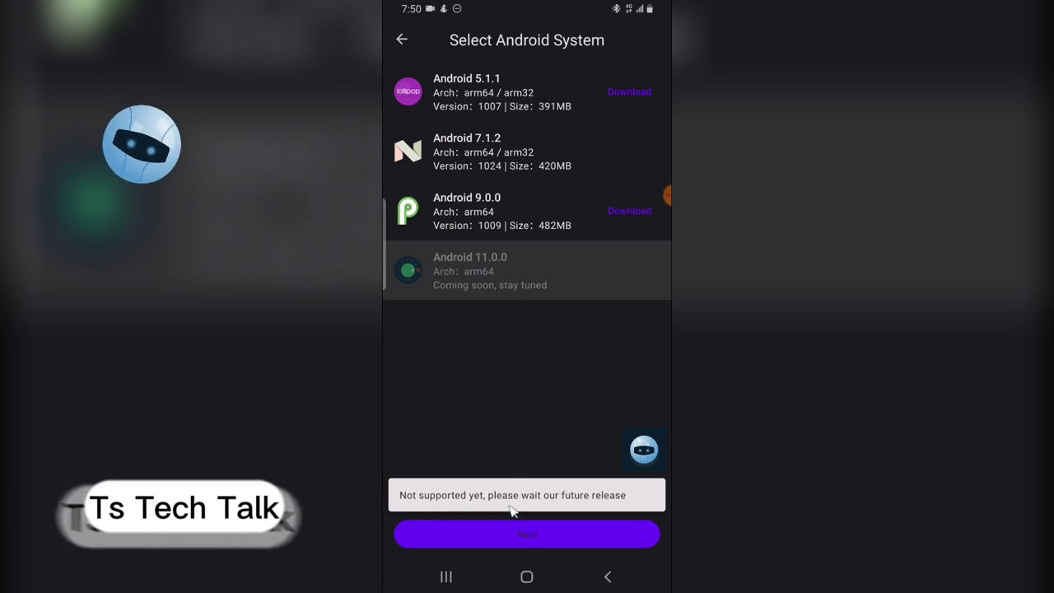
Step: Select Android 9.0.0, request its download but make it wait for Wi-Fi, and return to the Android VMs overview
left_click(567, 228)
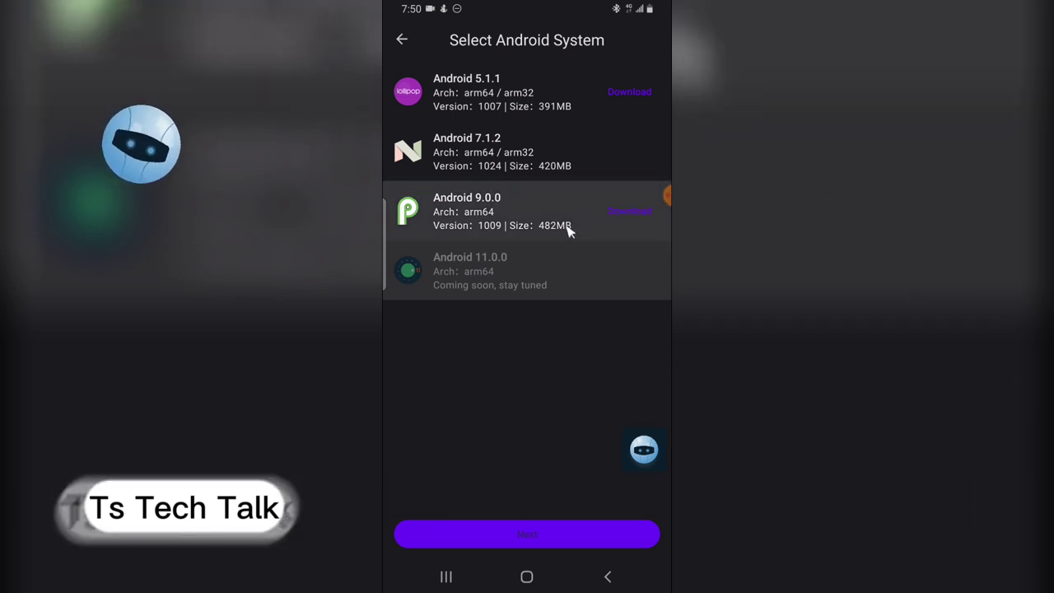
left_click(647, 219)
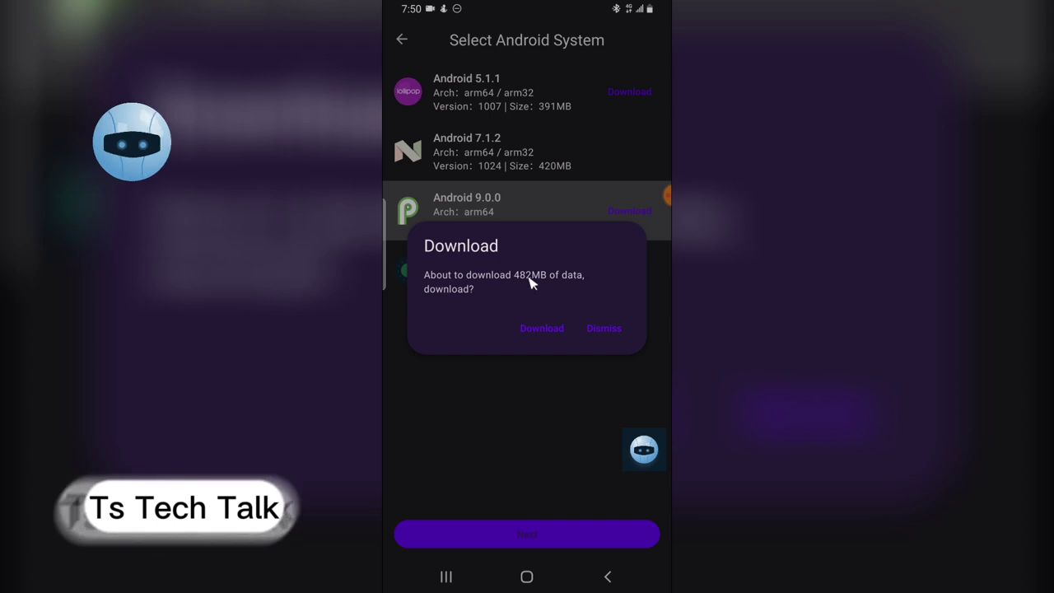
left_click(554, 331)
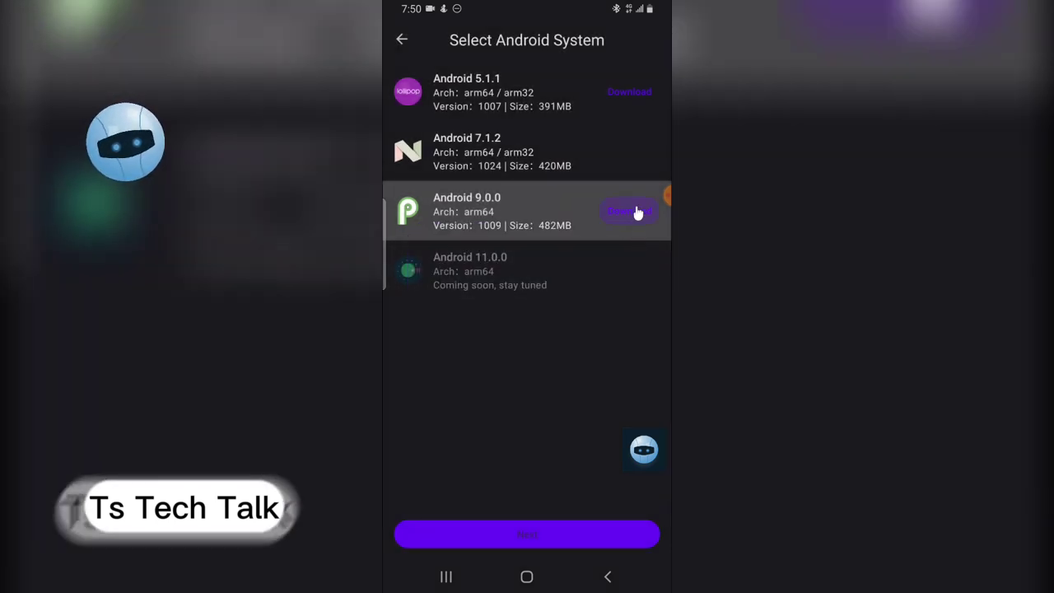
left_click(640, 217)
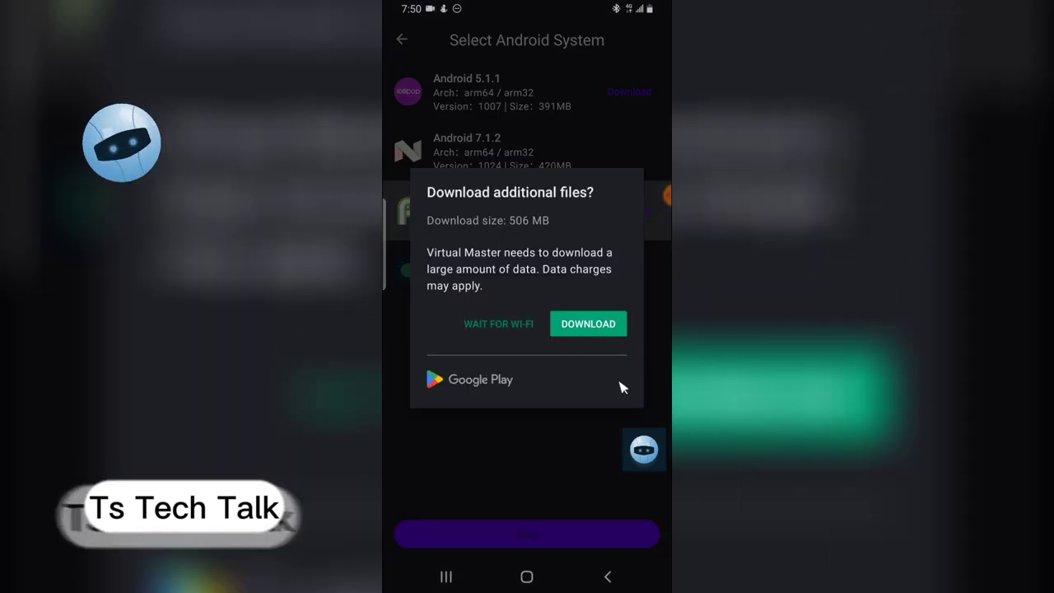
left_click(498, 323)
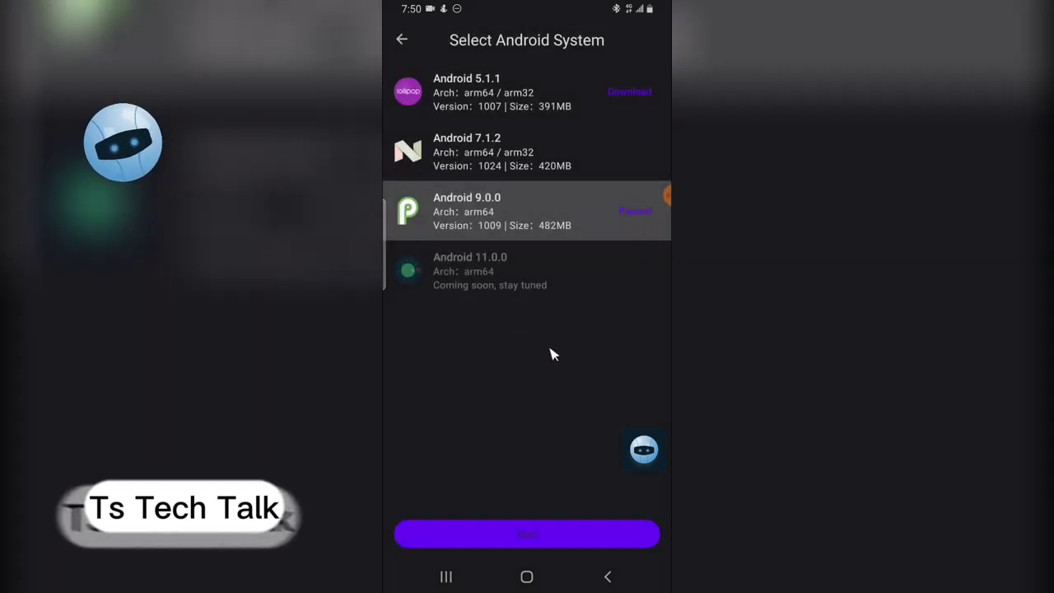
left_click(637, 214)
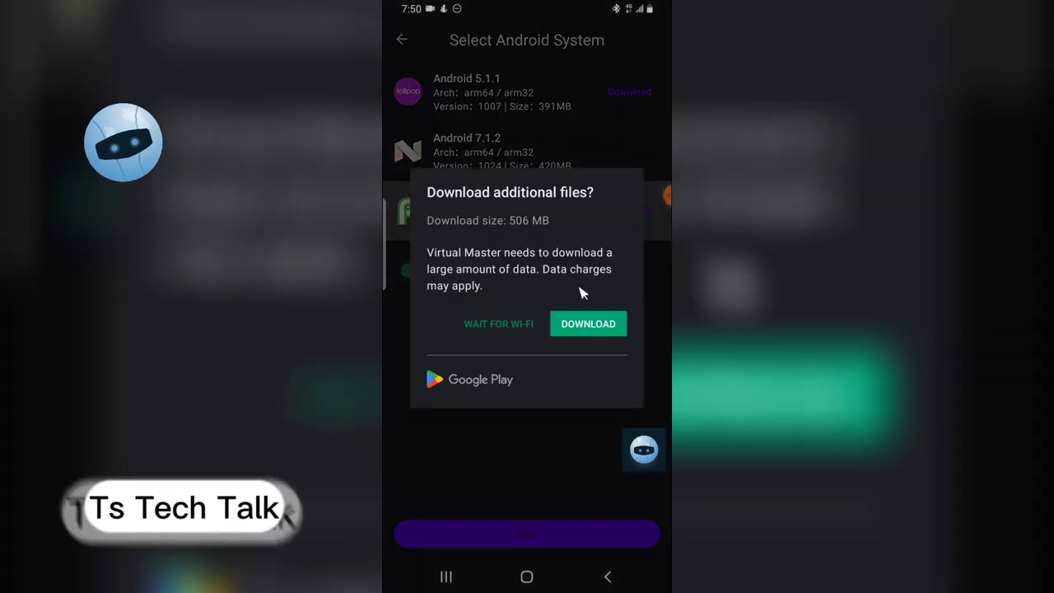
left_click(498, 324)
left_click(402, 39)
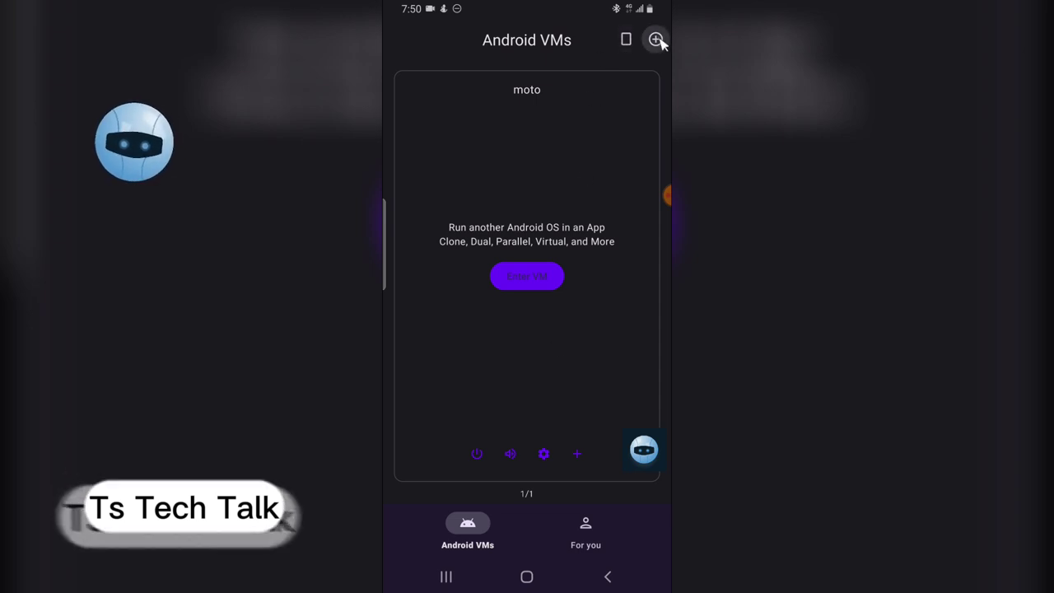
Step: Switch the VM overview to the grid layout, and review the Android systems offered for a new VM without creating one
left_click(627, 41)
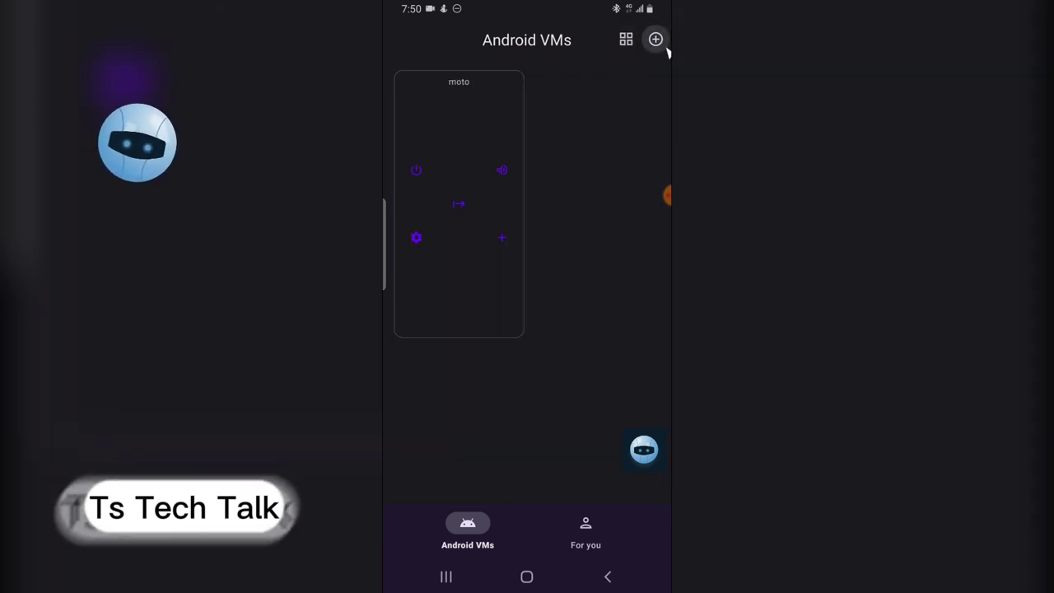
left_click(628, 41)
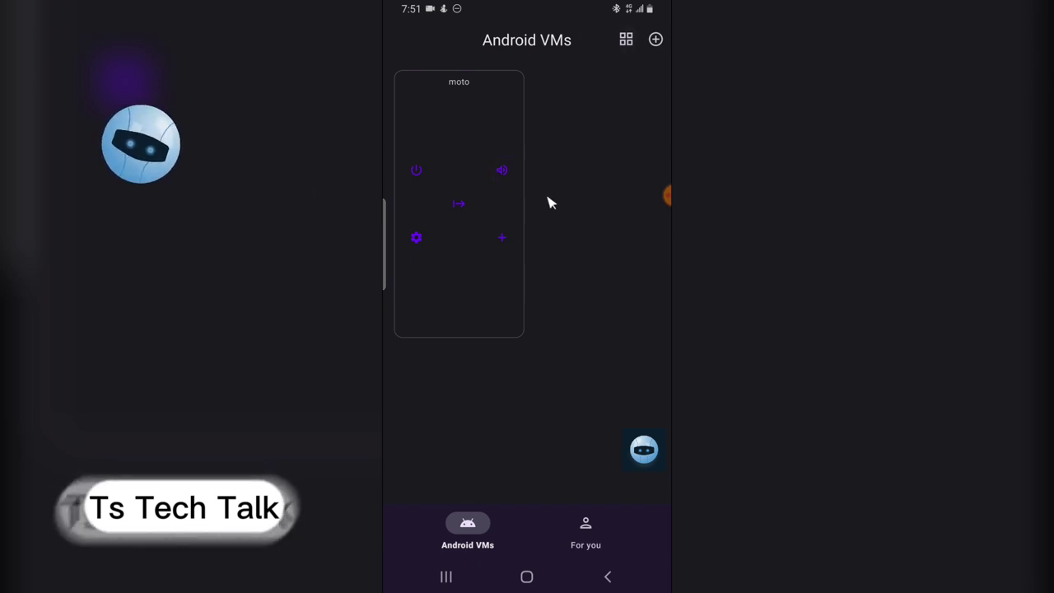
left_click(656, 39)
left_click(587, 43)
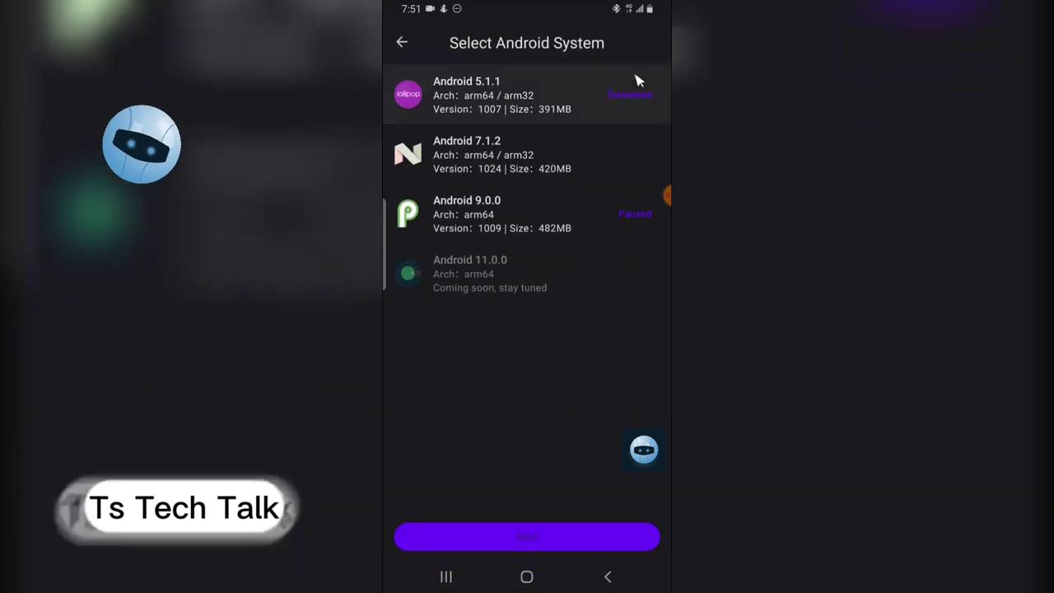
left_click(535, 166)
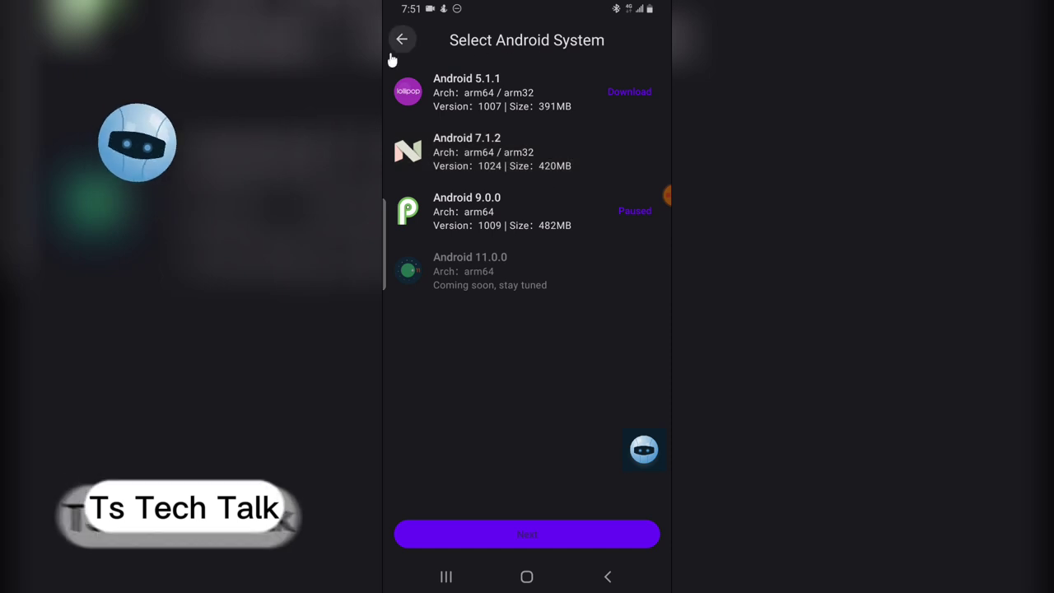
left_click(403, 40)
Step: View the For you page with its VIP Subscription offer, and return to the Android VMs overview
left_click(585, 550)
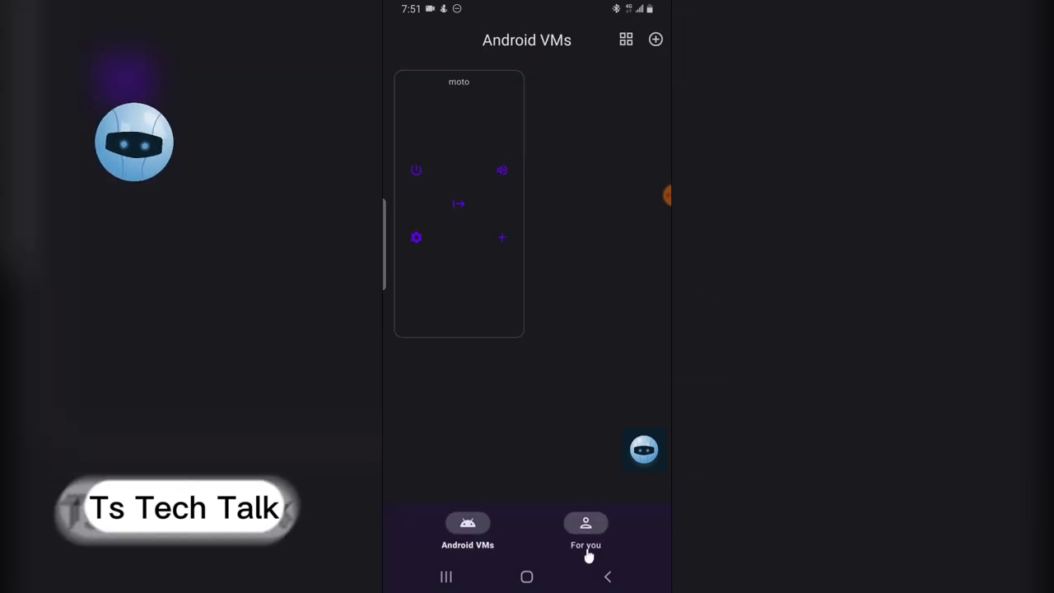
left_click(529, 178)
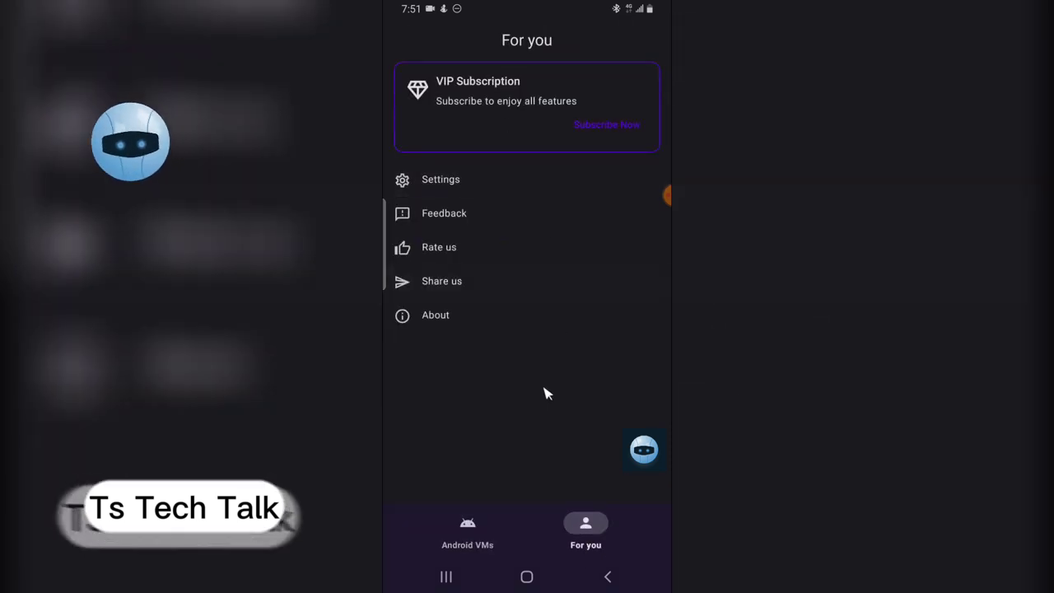
left_click(610, 136)
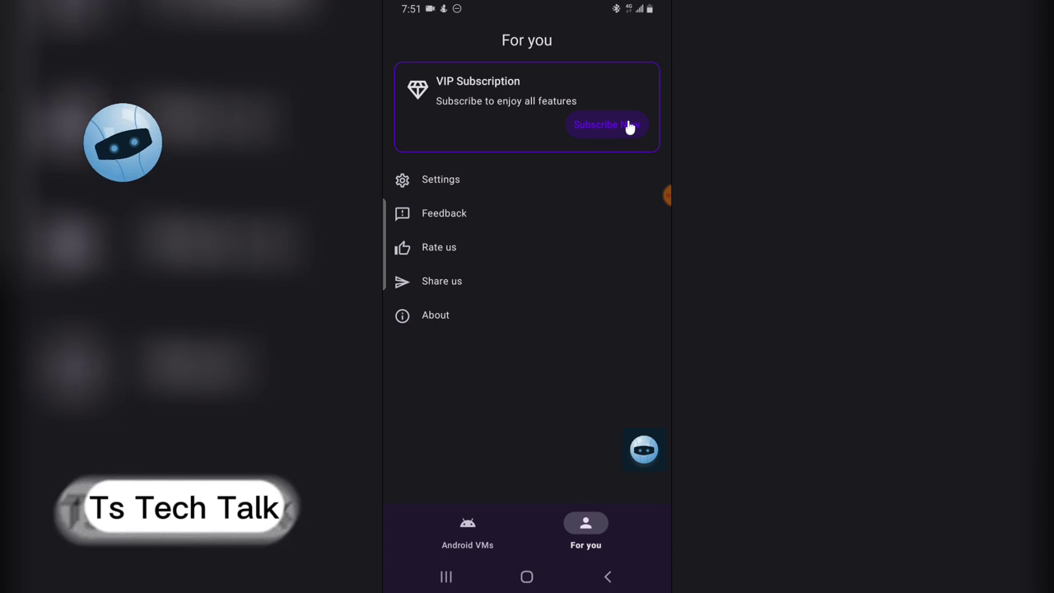
left_click(467, 528)
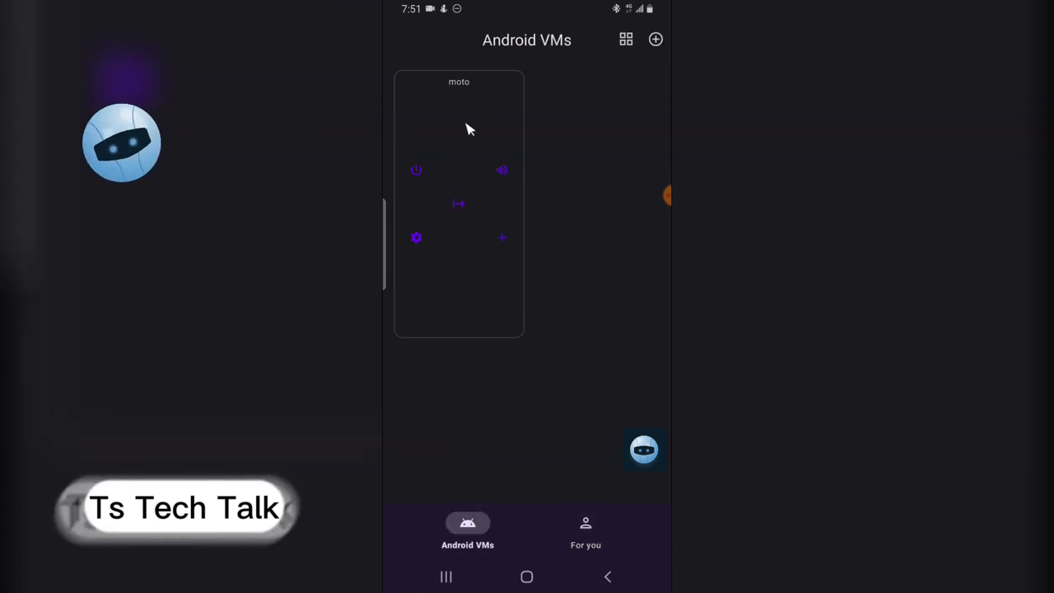
Step: Enter the moto VM, go to its home screen, and open the app drawer
left_click(457, 200)
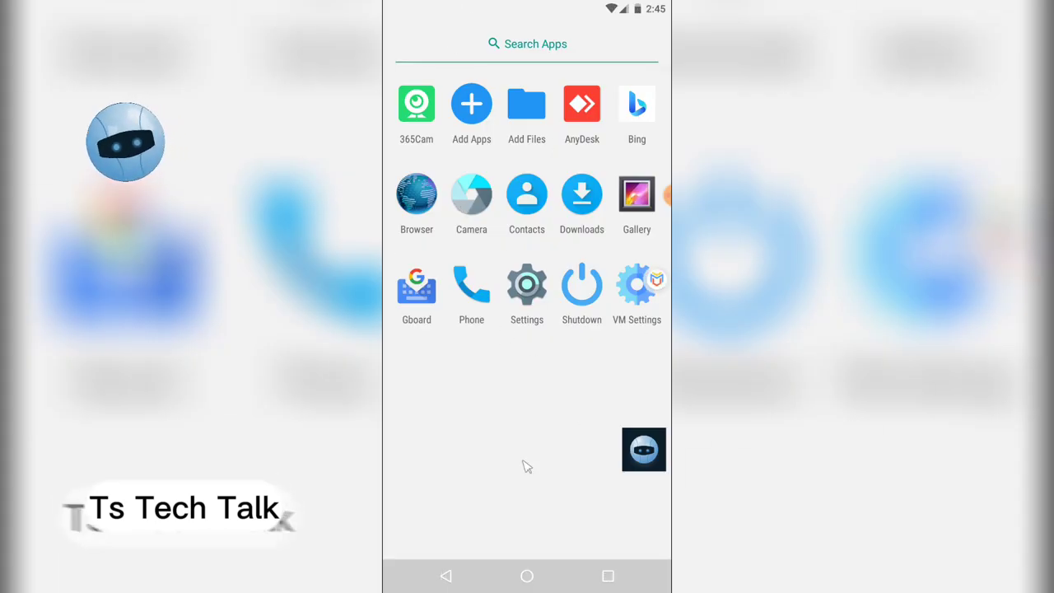
left_click(451, 579)
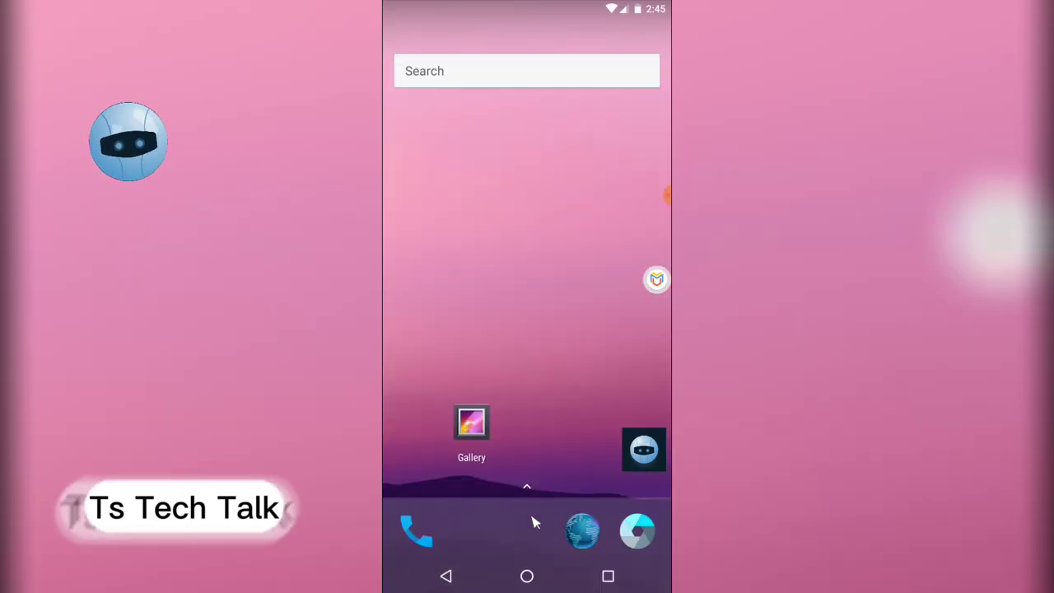
left_click_drag(534, 522, 607, 39)
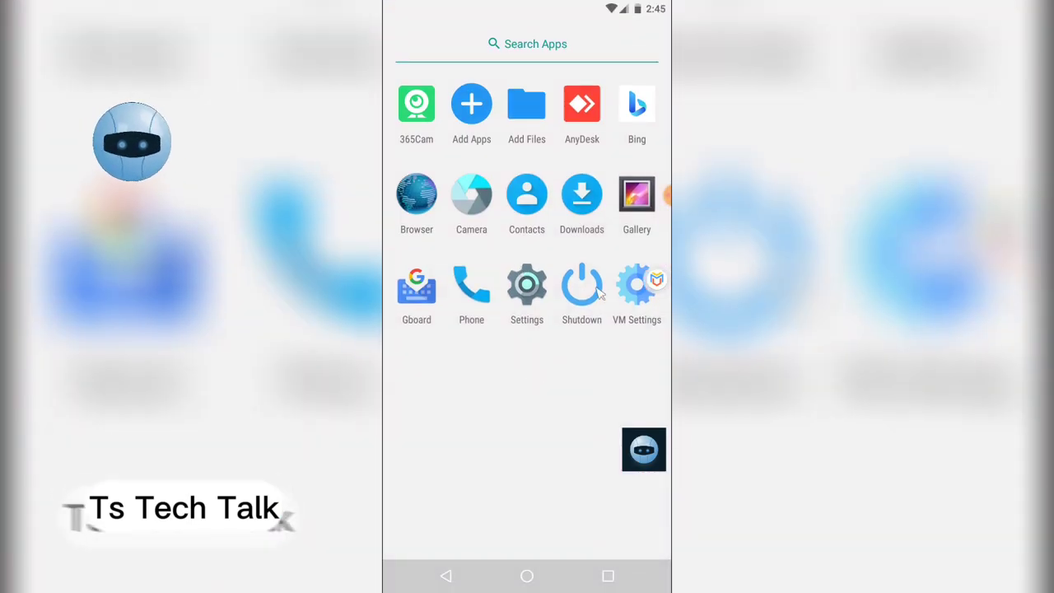
Step: Enable Google Services in VM Settings and restart the VM to apply the change
left_click(631, 296)
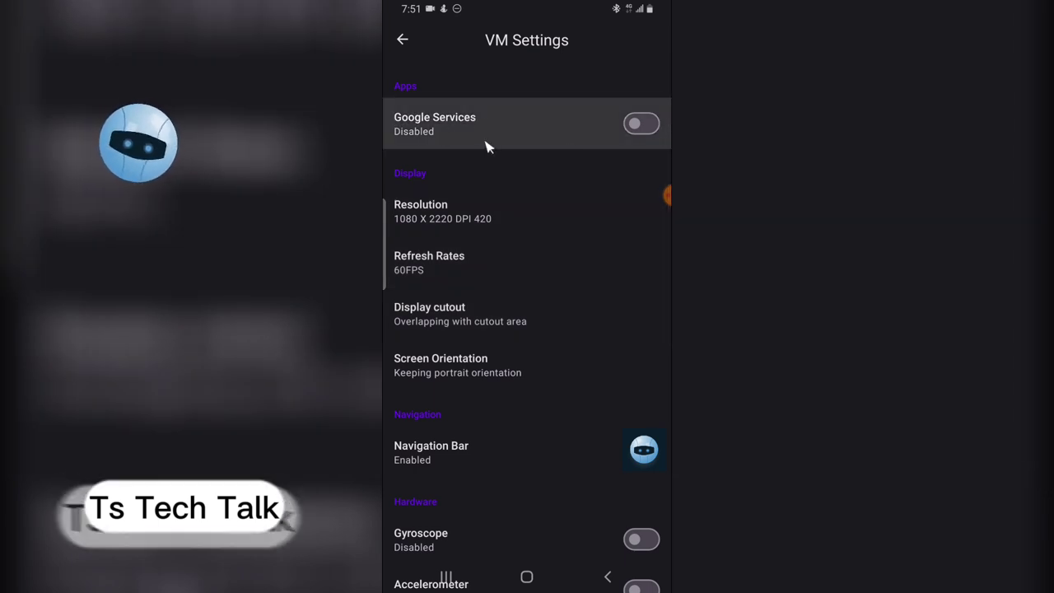
scroll(669, 125, "up", 1)
left_click(649, 123)
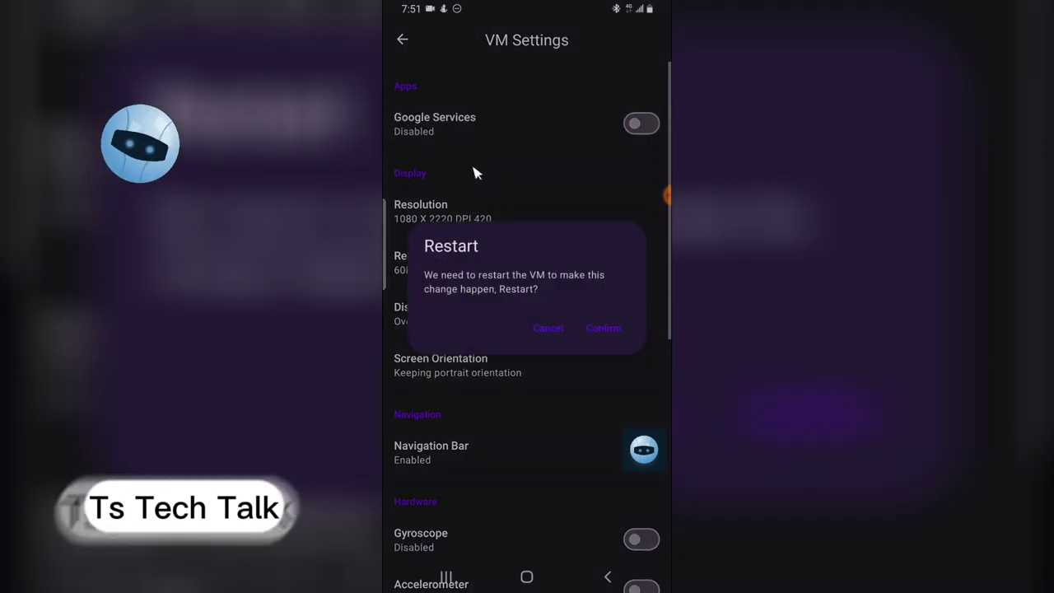
left_click(598, 330)
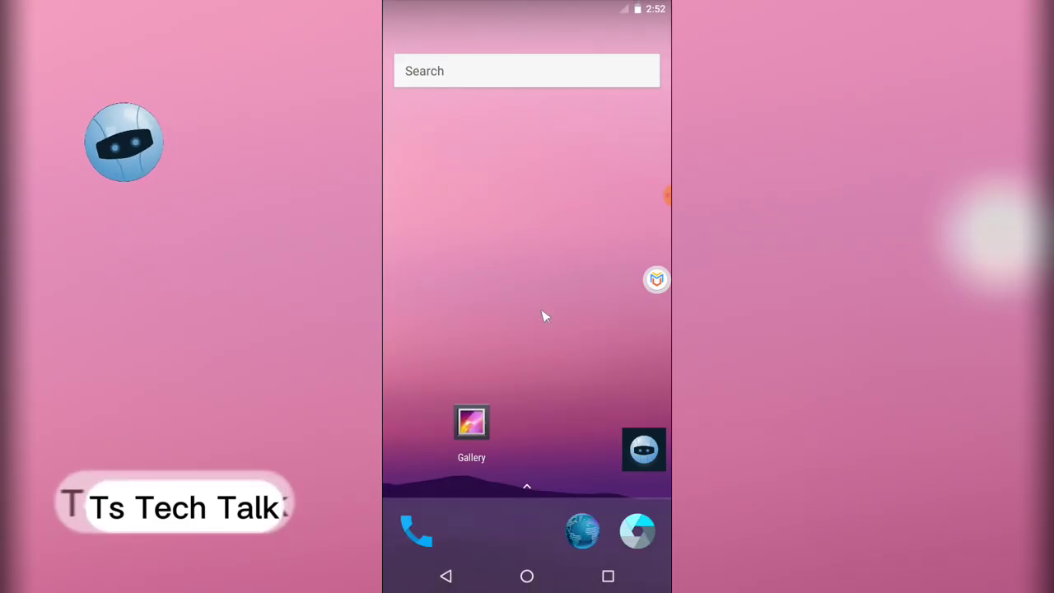
Step: Launch the Play Store from the restarted VM's app drawer, and leave it for the VM's home screen
left_click_drag(546, 315, 550, 200)
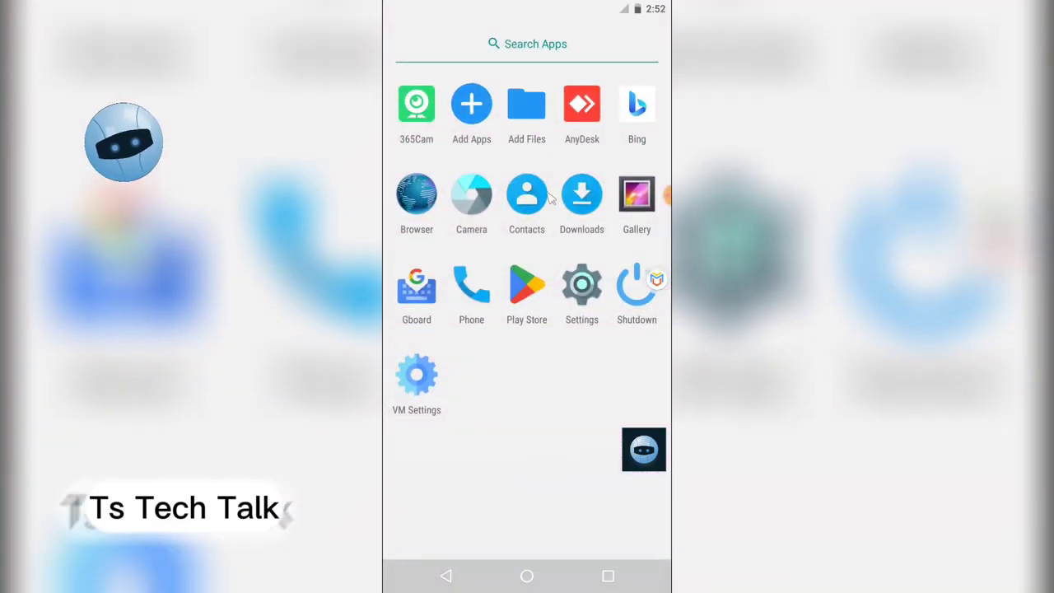
left_click(528, 297)
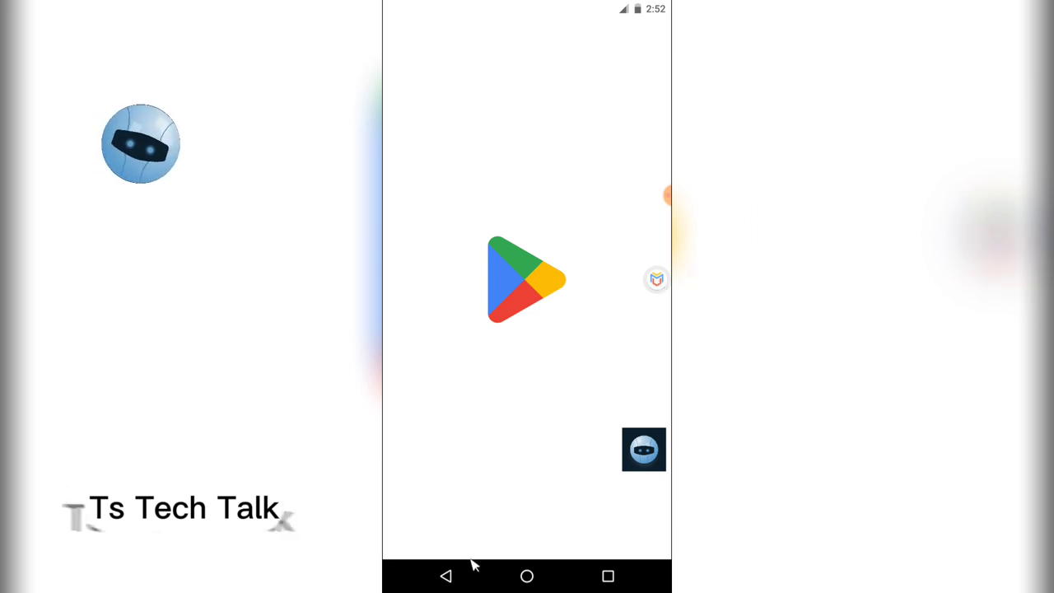
left_click(447, 576)
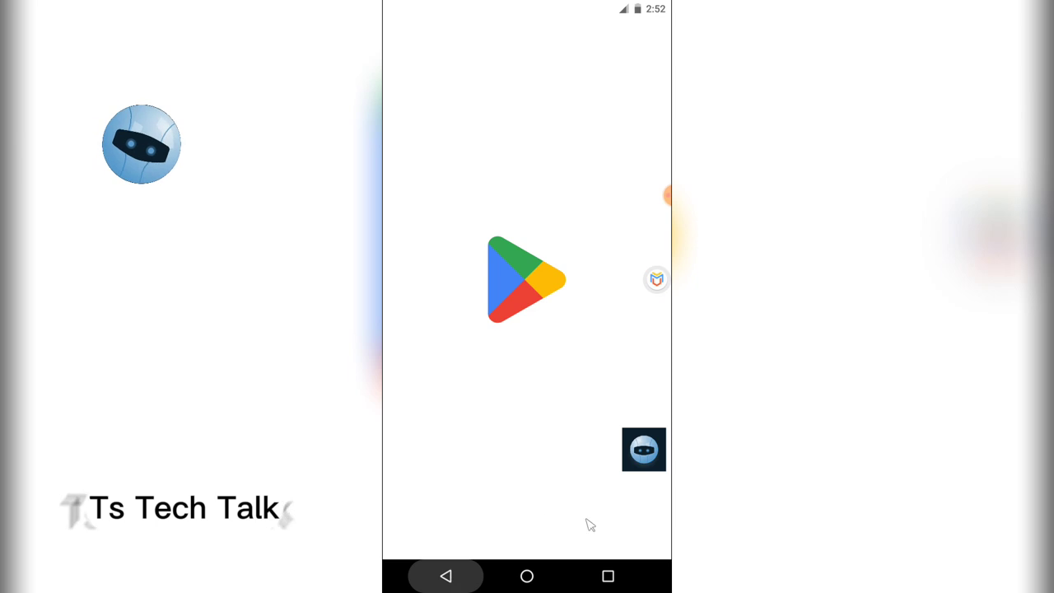
left_click(606, 576)
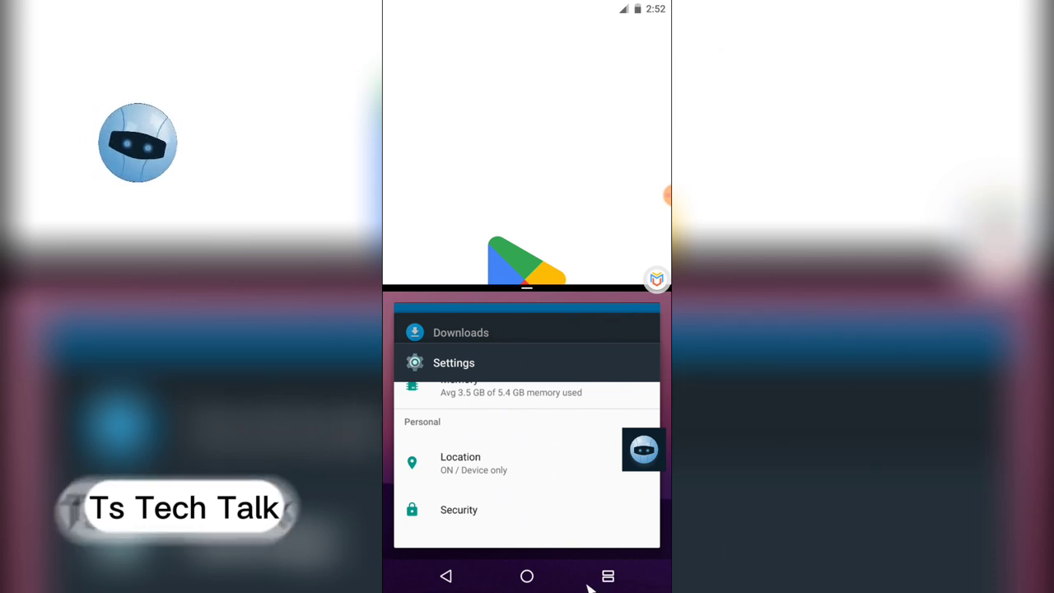
left_click(526, 576)
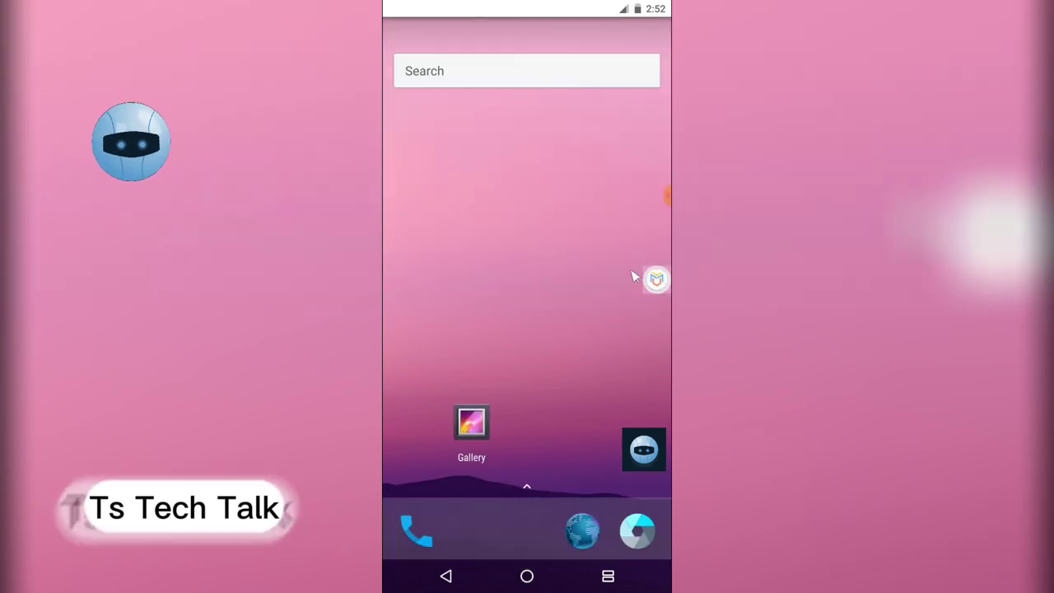
Step: Shut down the VM from Virtual Master's floating control
left_click(656, 280)
left_click(464, 210)
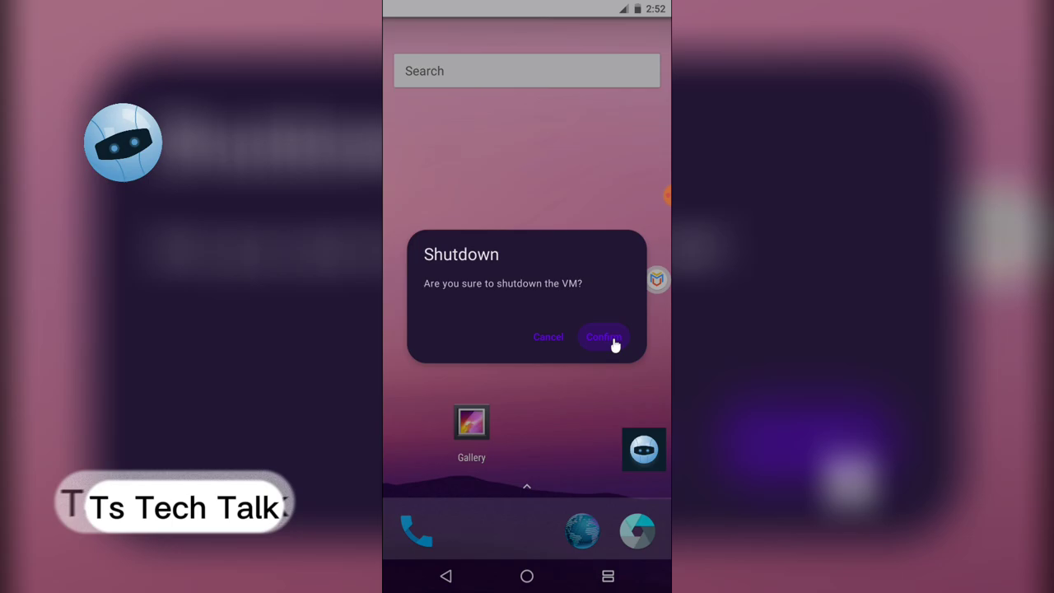
left_click(614, 341)
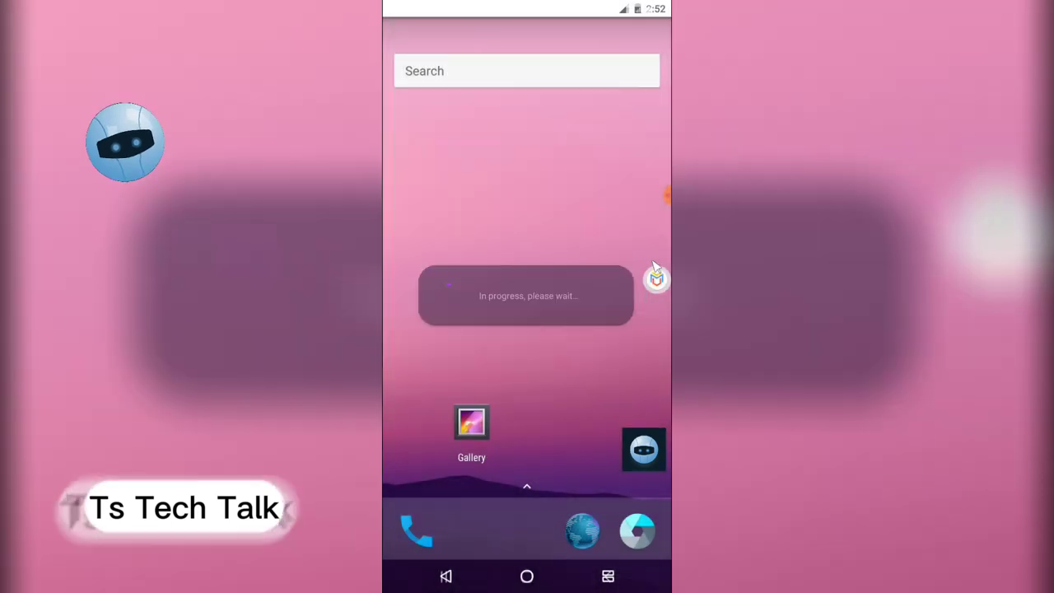